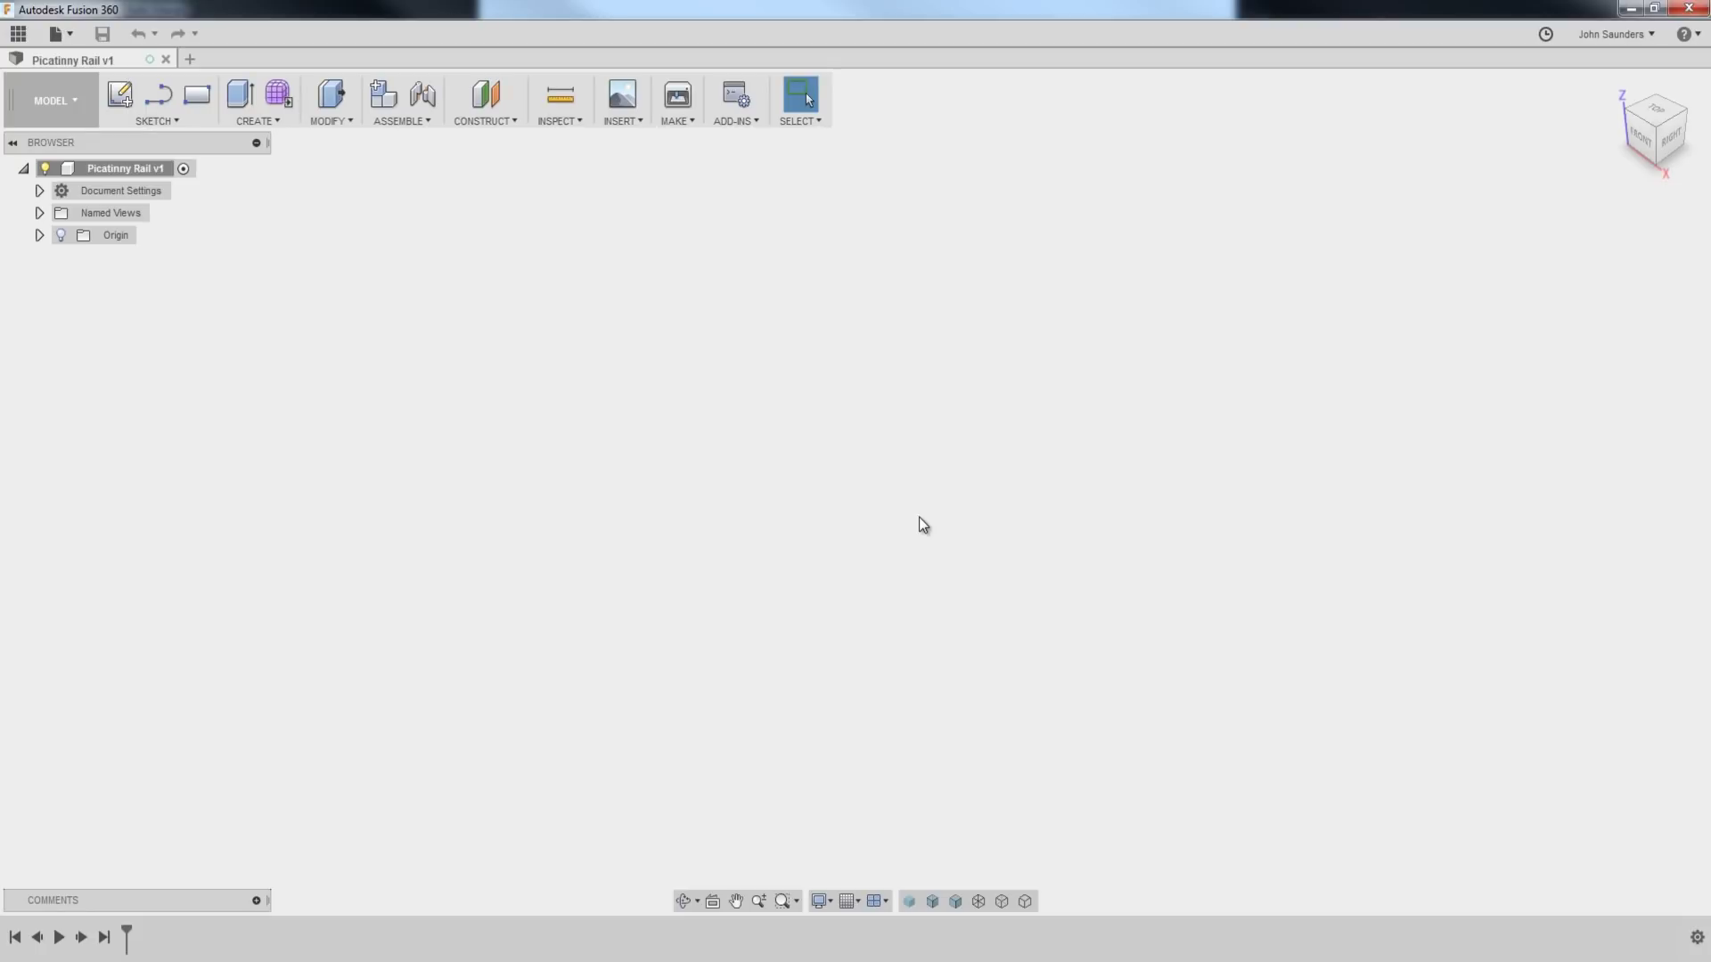
- On the front plane, draw a 0.748 × 0.108 in centre rectangle anchored at the origin
key("s")
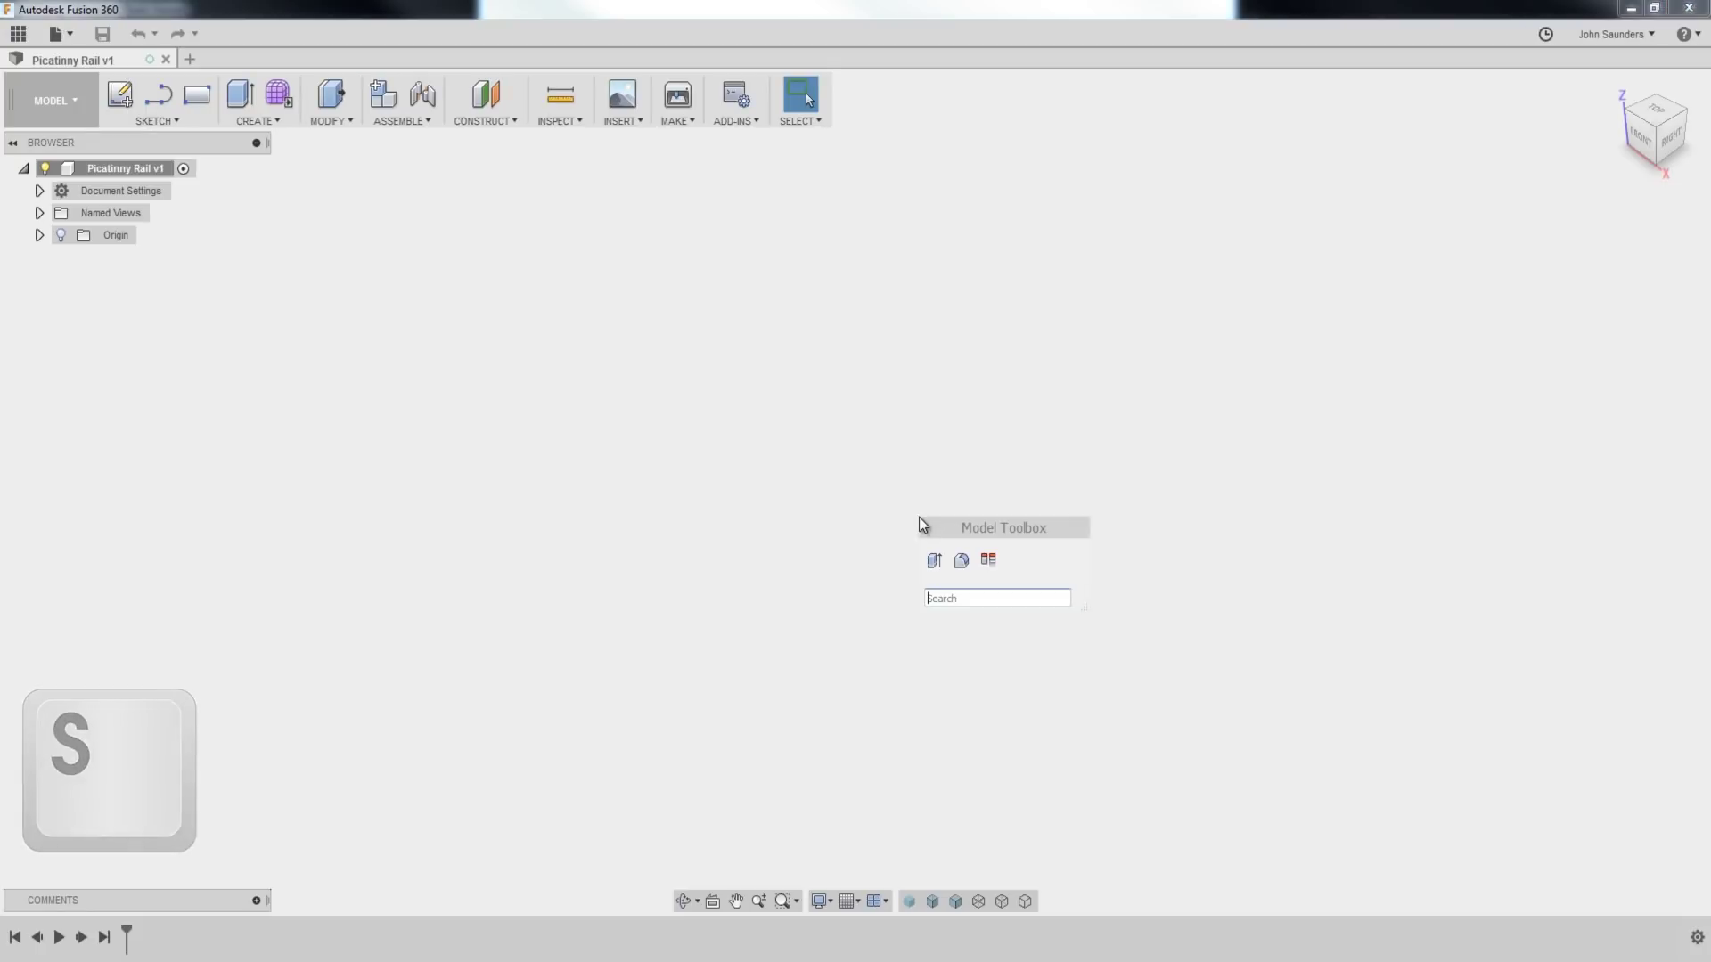
type("cen")
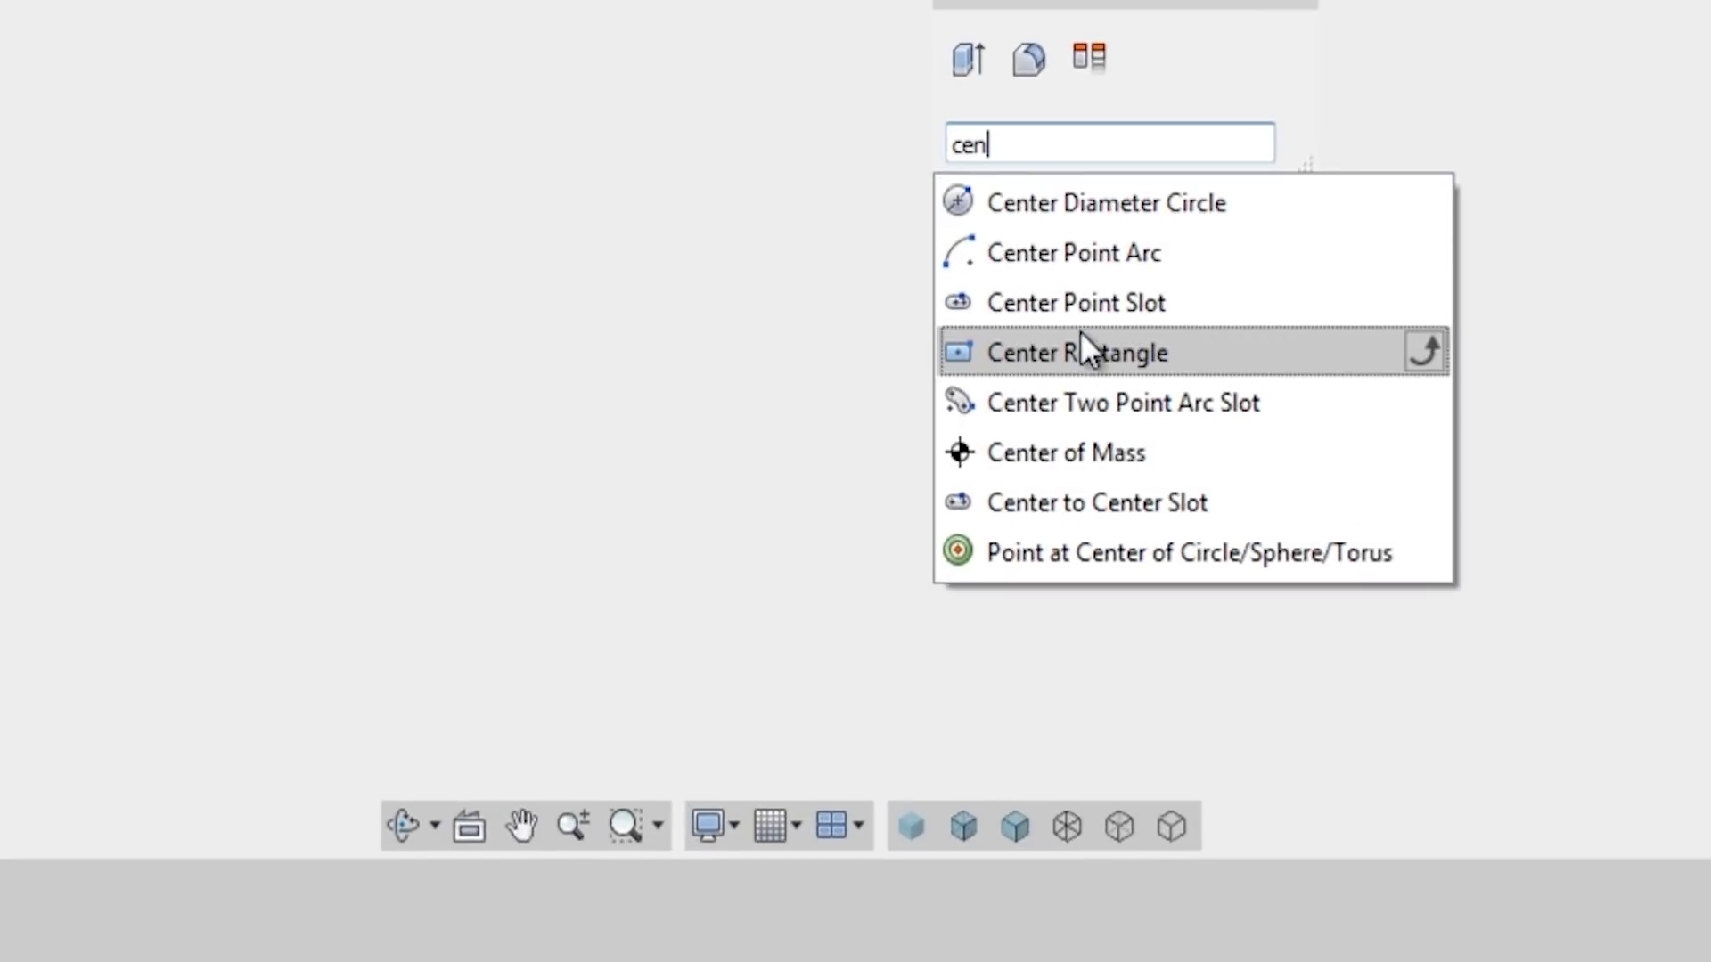
left_click(1083, 352)
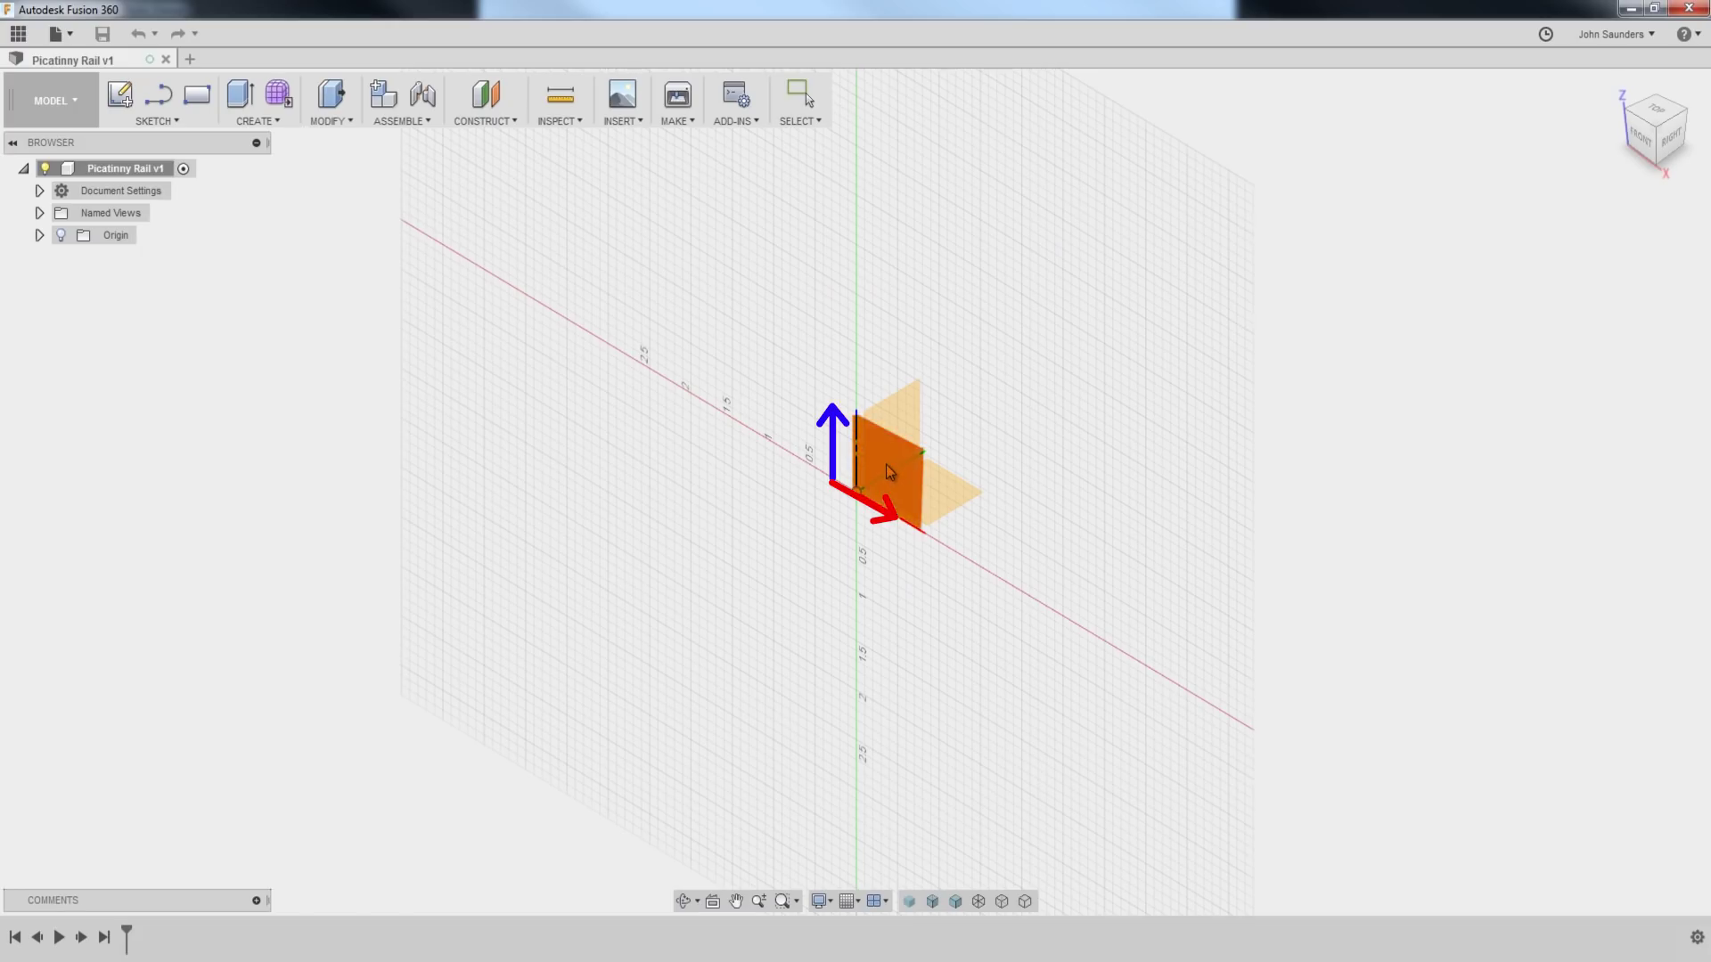
left_click(886, 468)
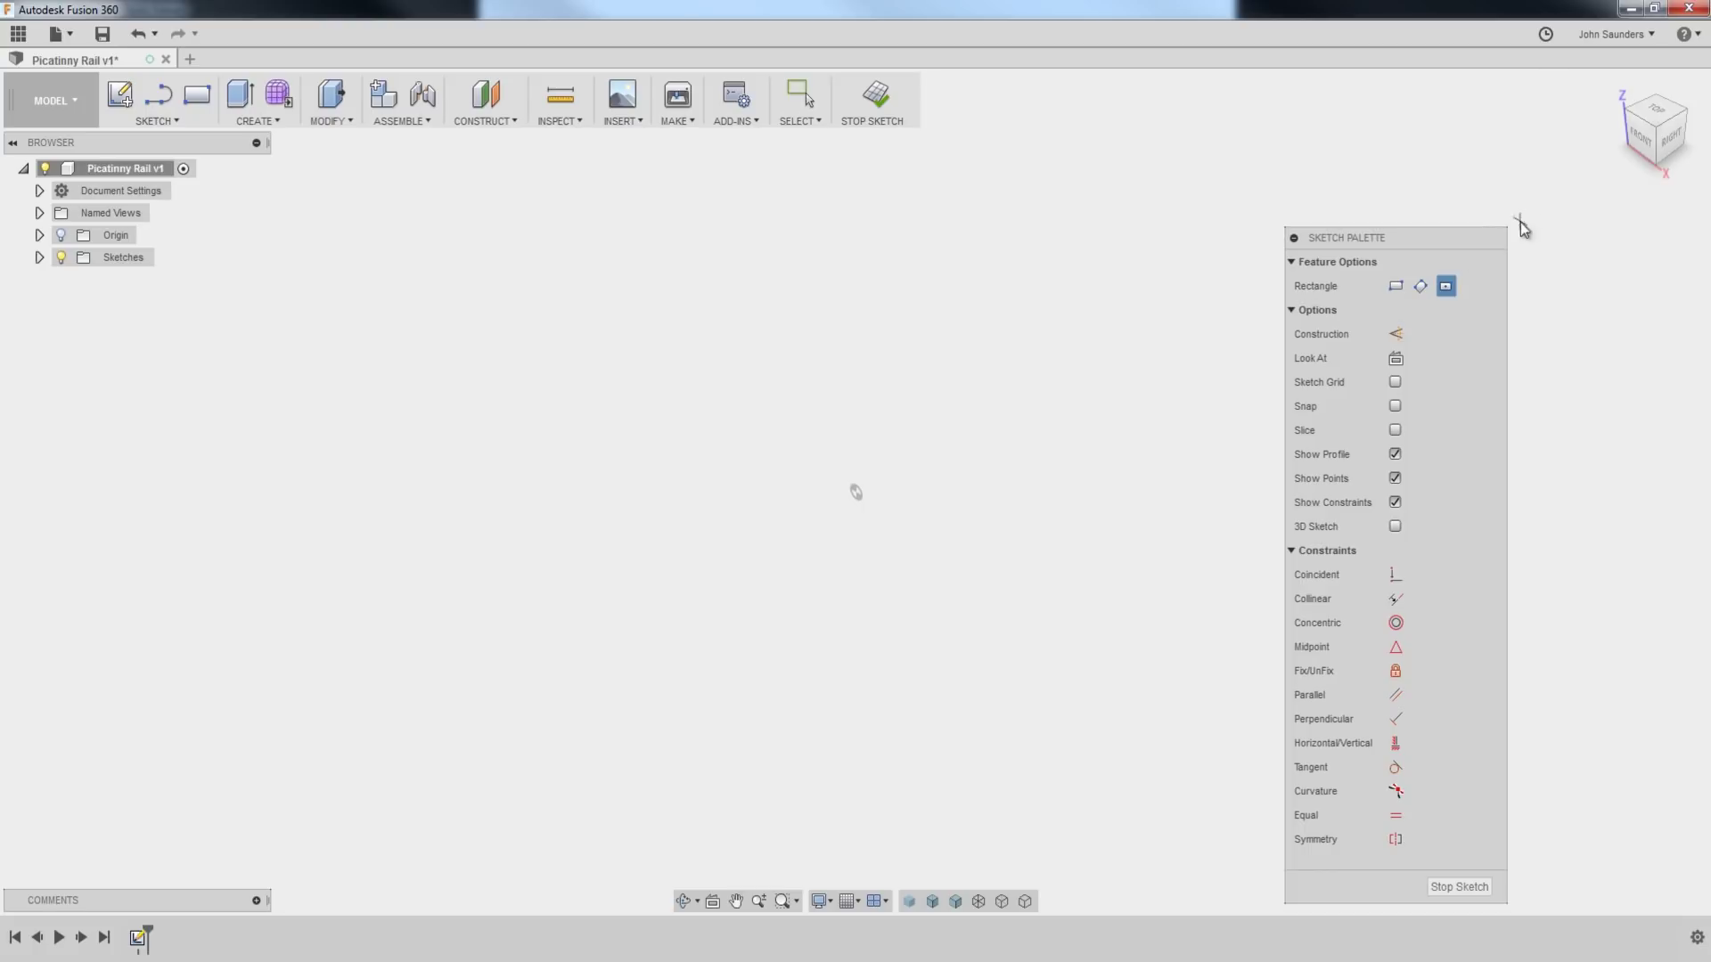
left_click(855, 492)
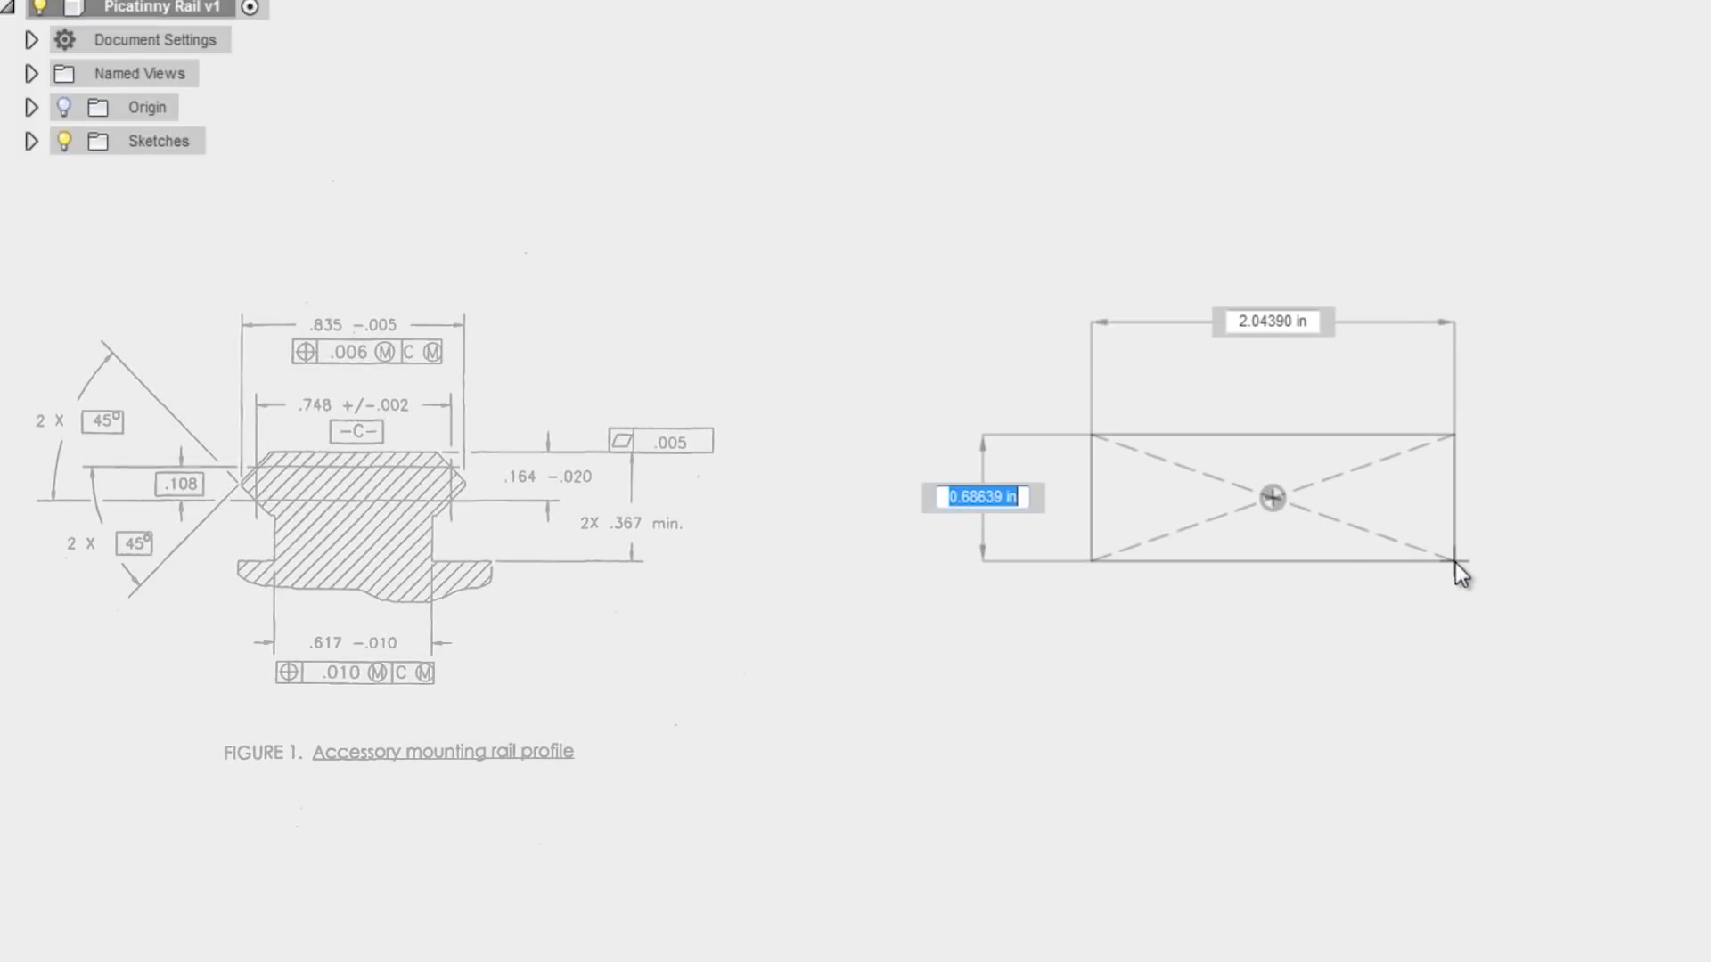
type(".108")
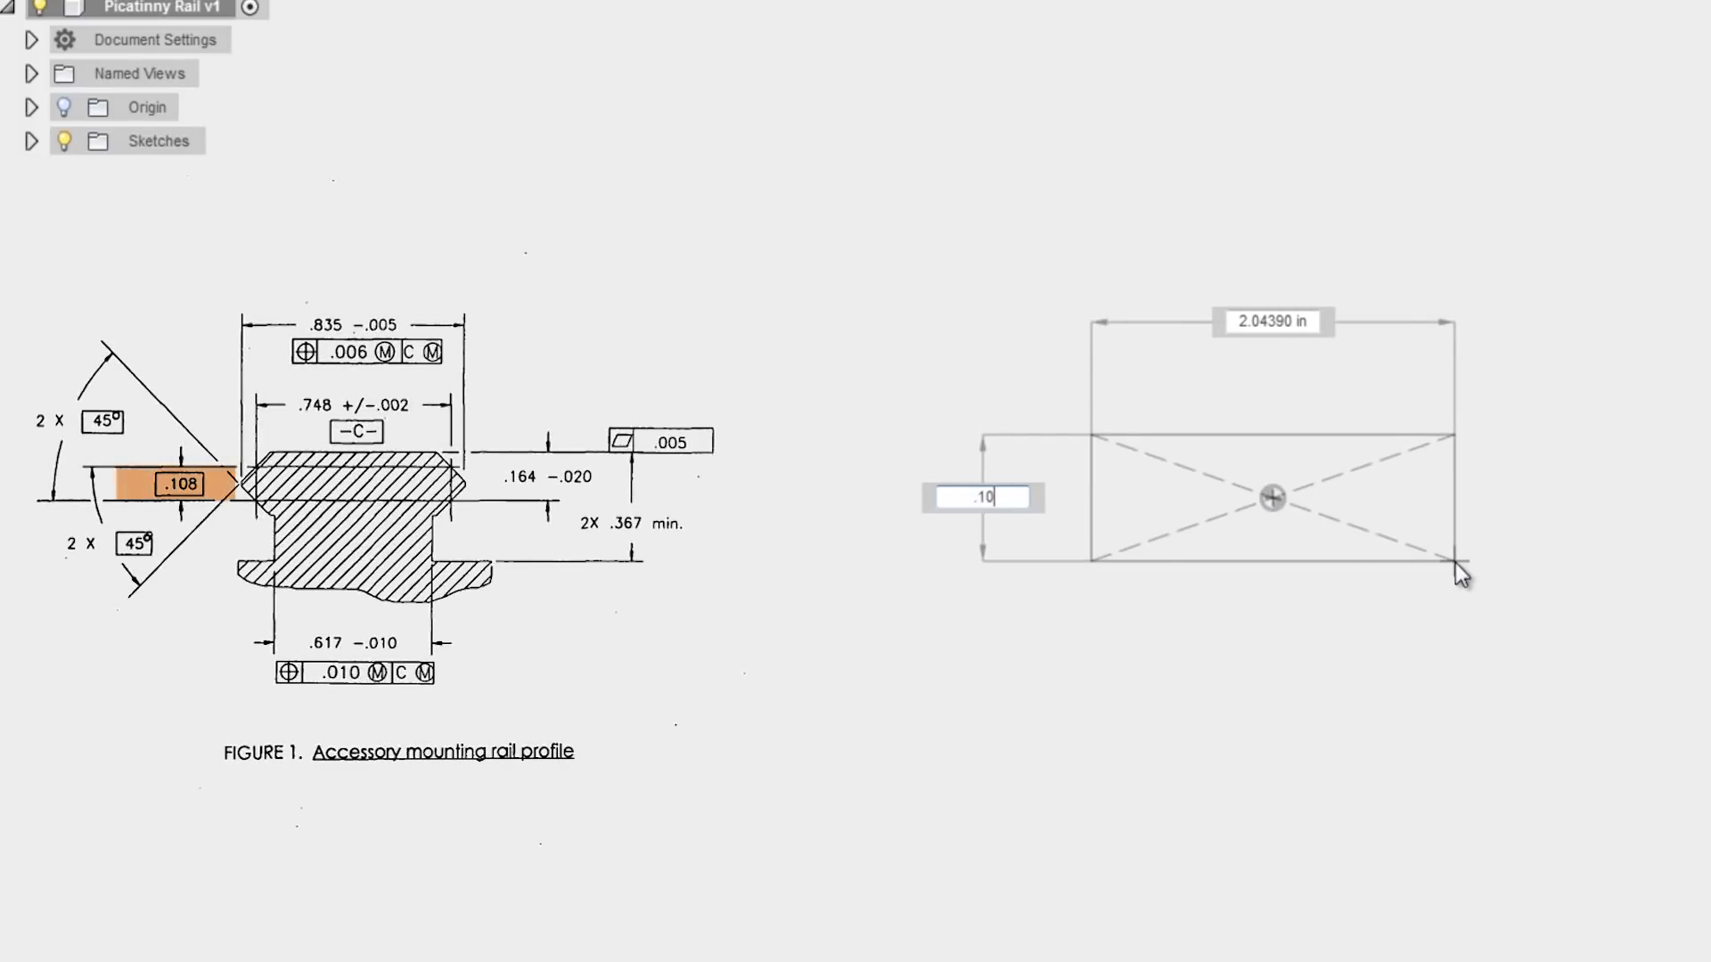
key("Tab")
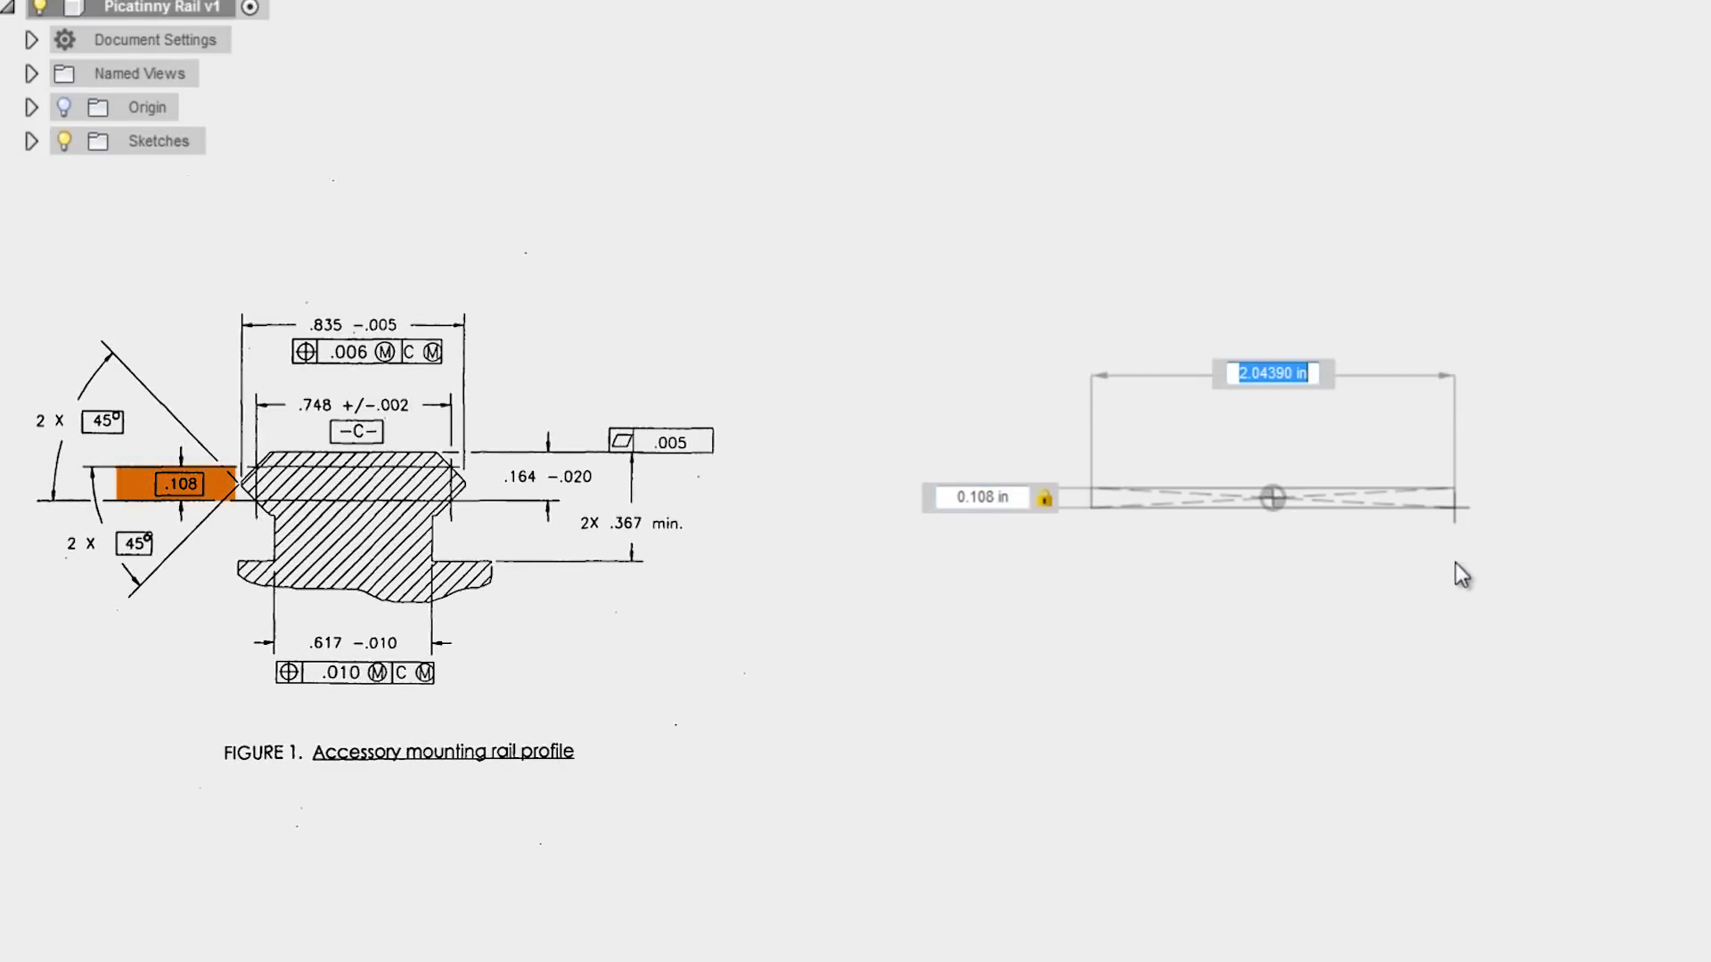
type(".748")
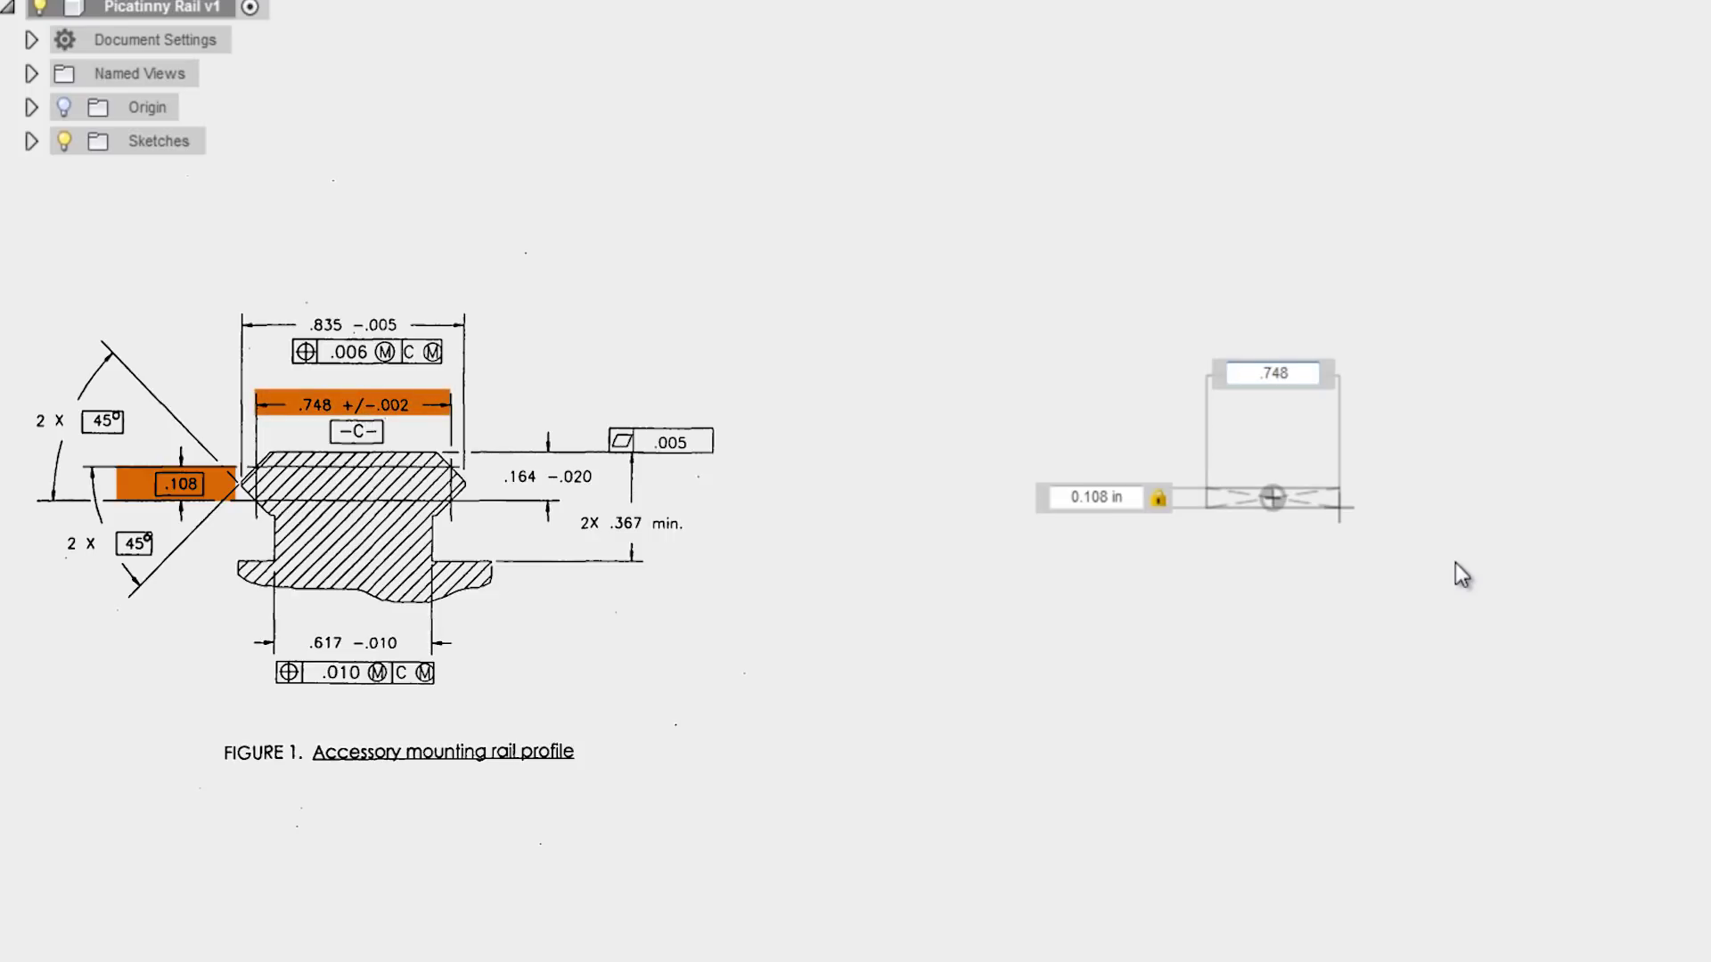
key("Return")
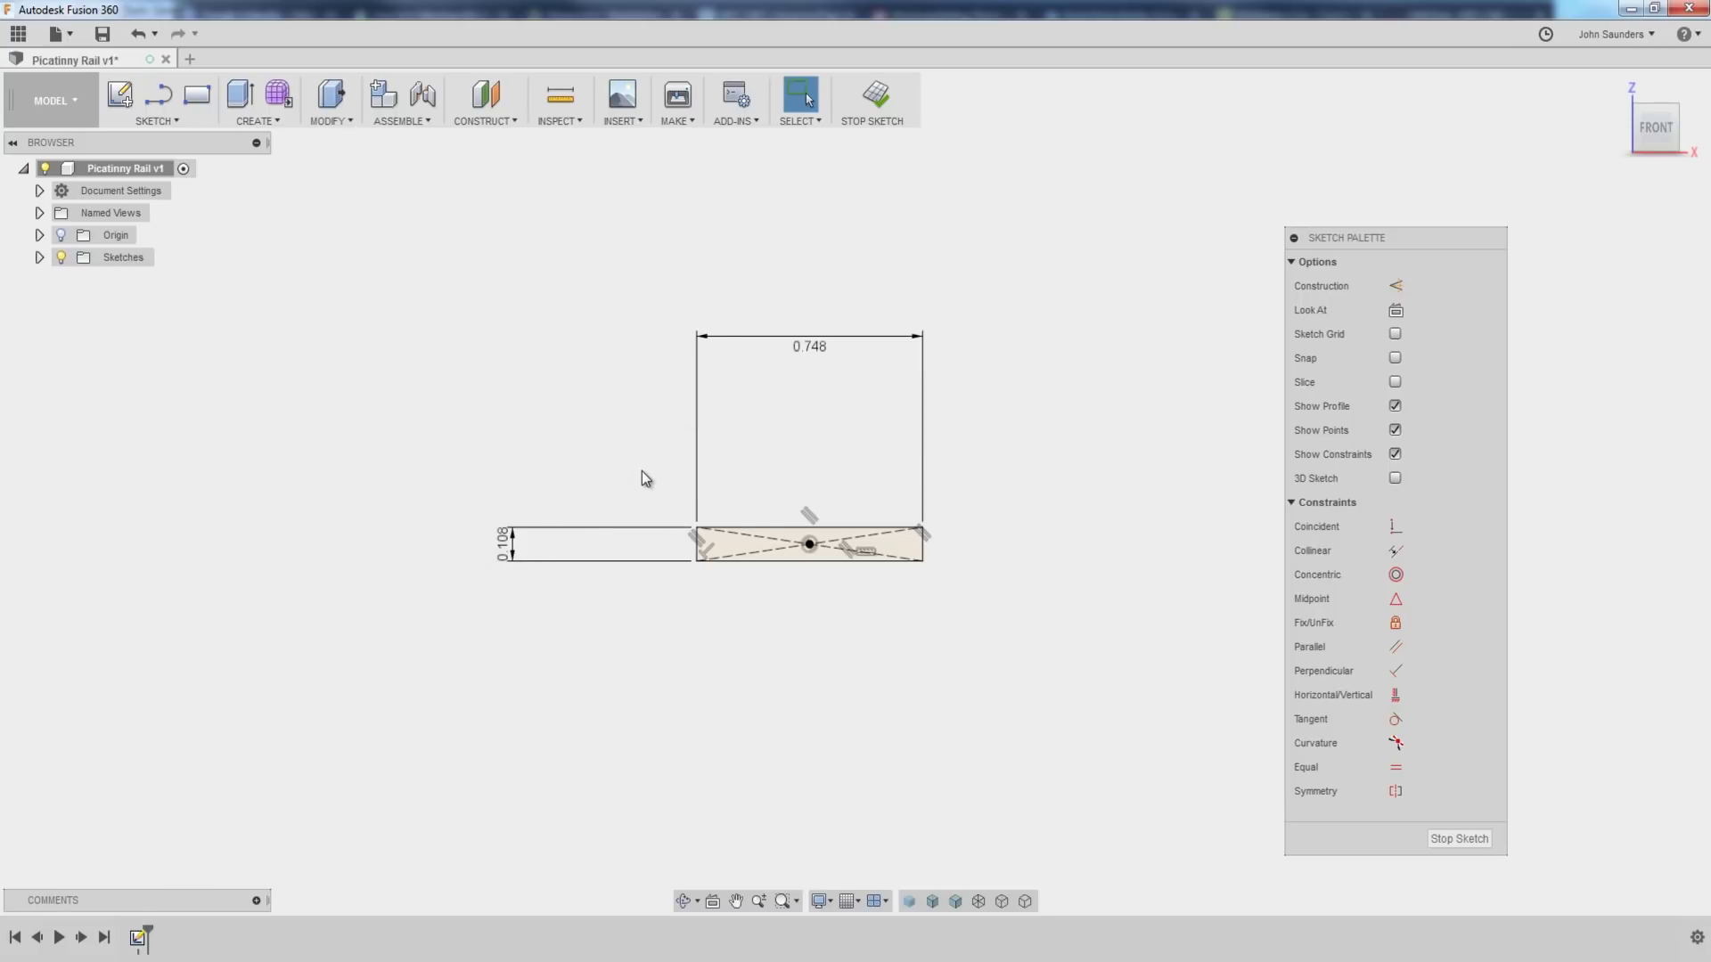
- Convert the whole rectangle into dashed construction geometry
left_click_drag(642, 471, 1029, 597)
key("x")
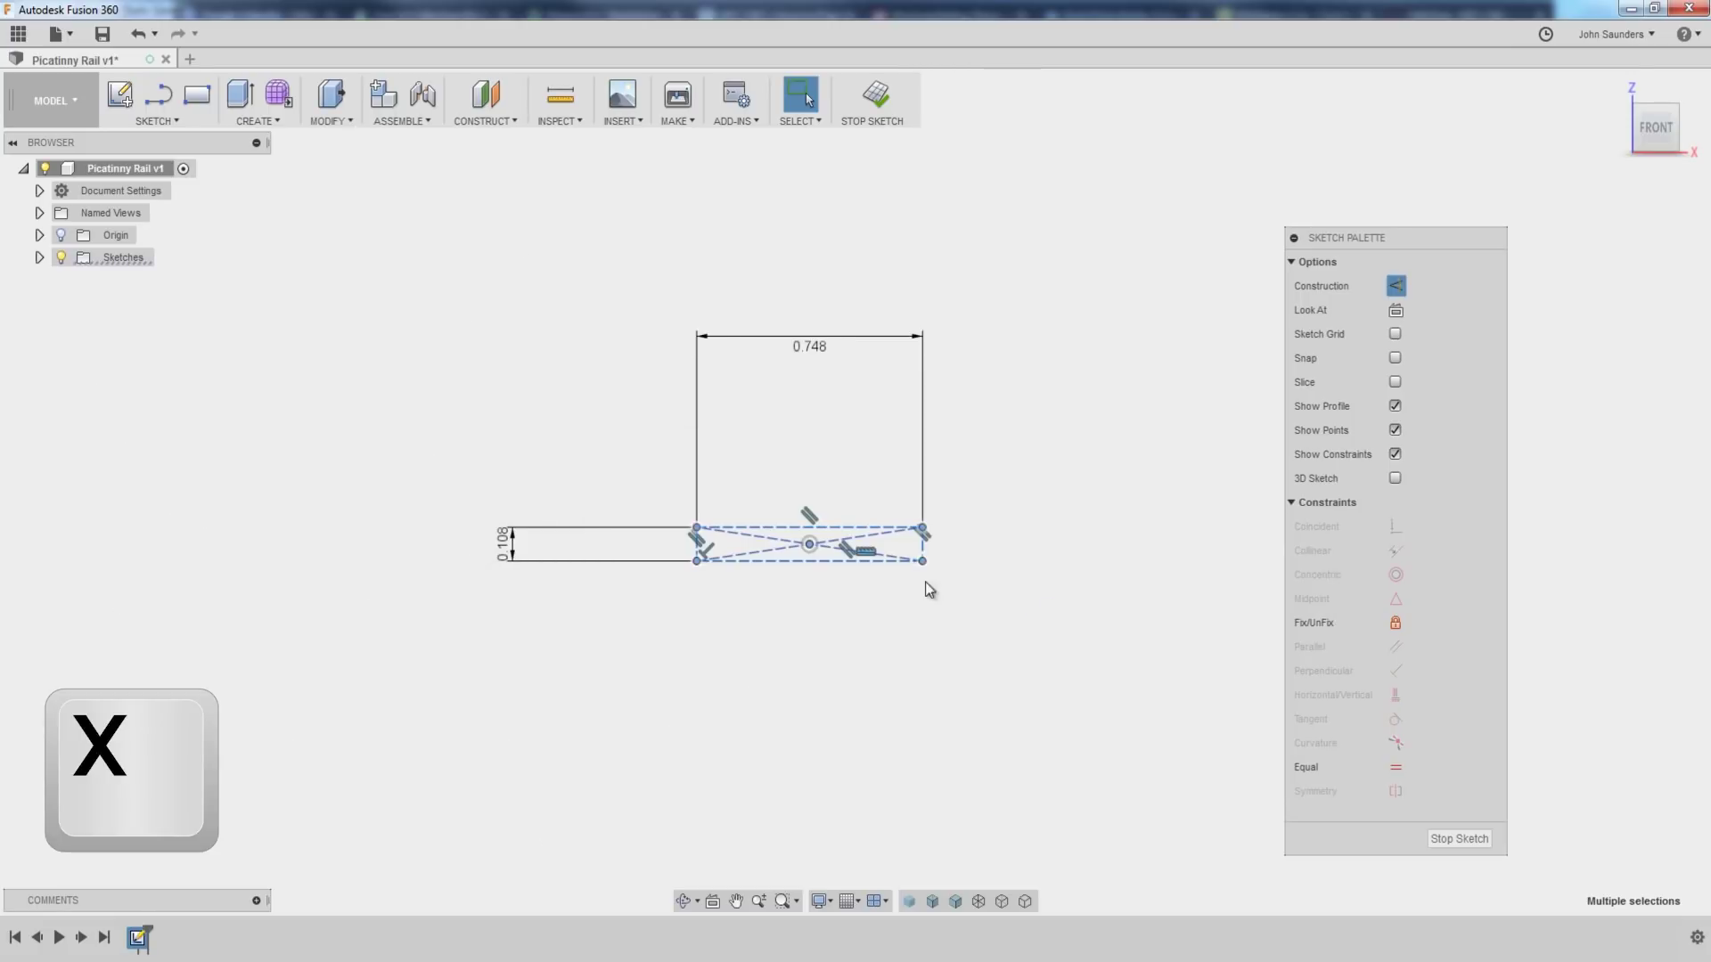
scroll(797, 577, "up", 4)
left_click(967, 590)
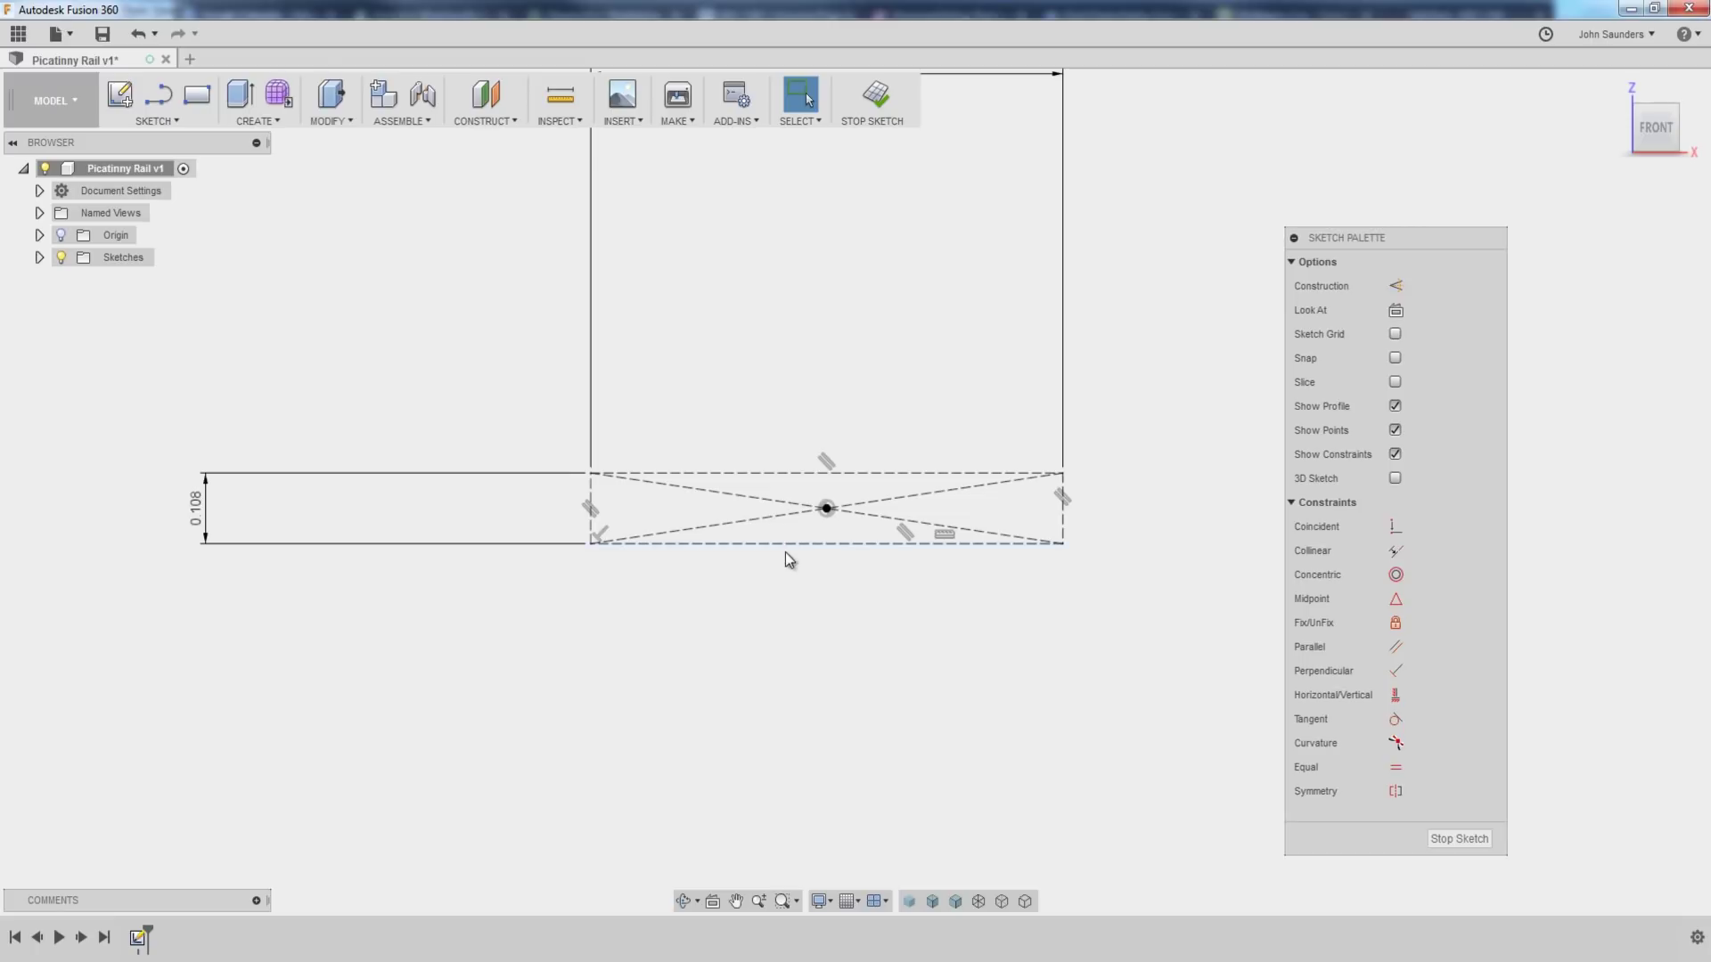
left_click(593, 496)
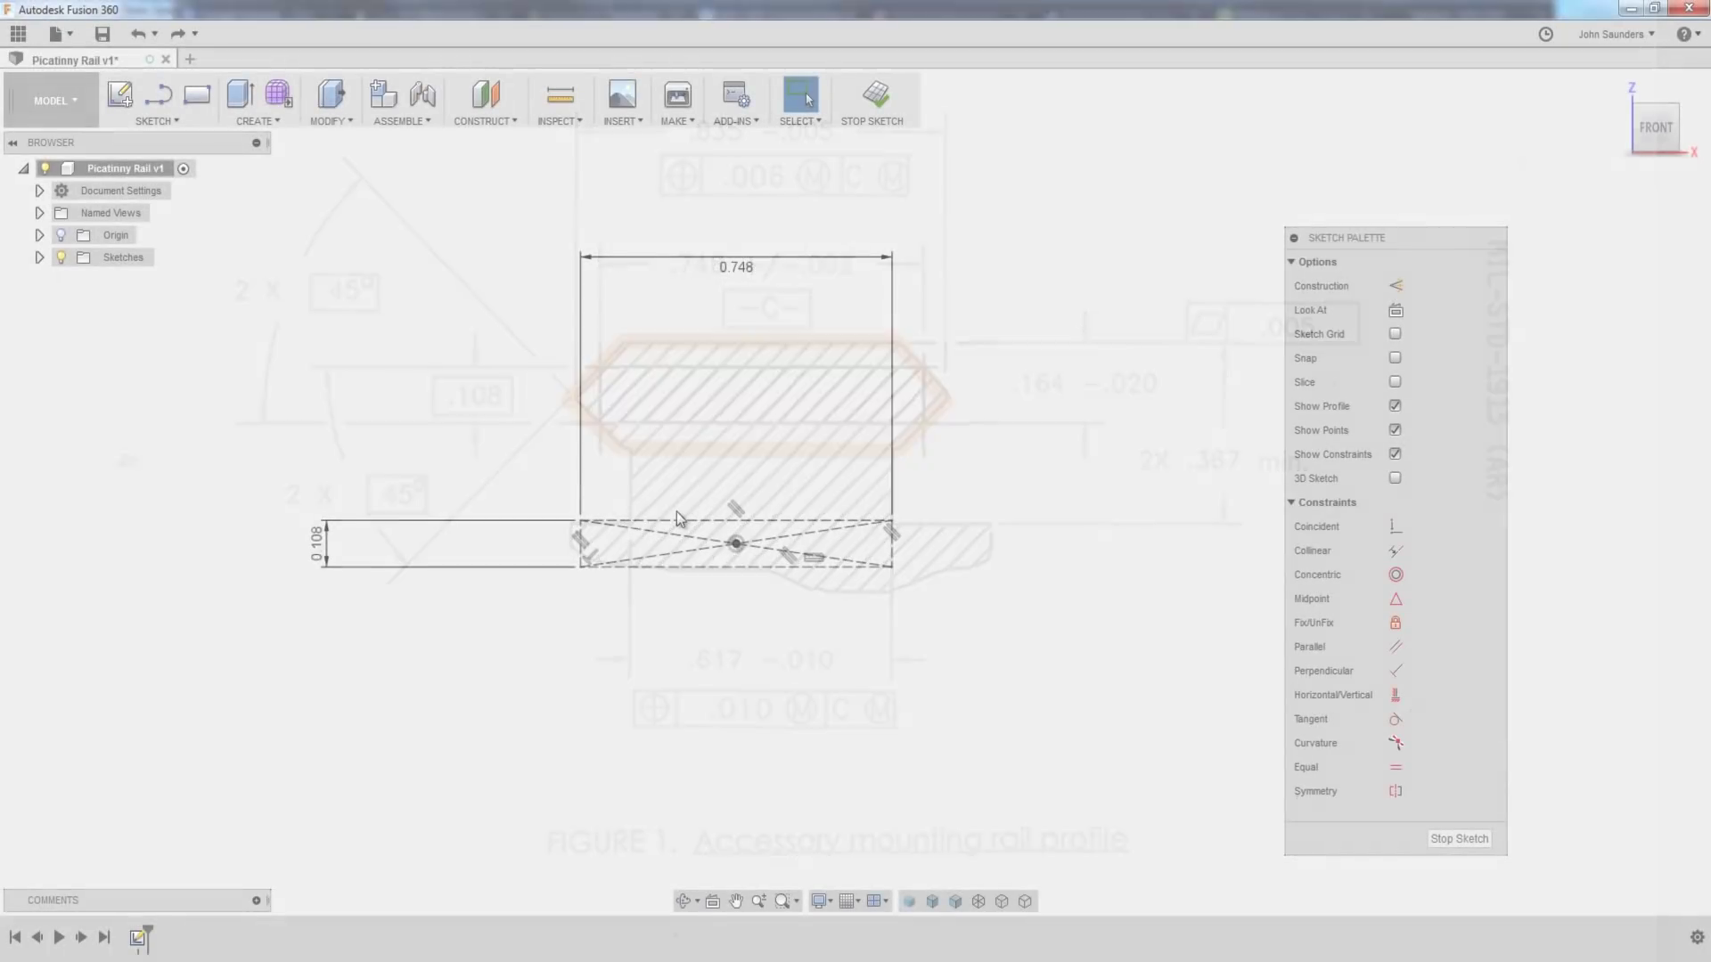
- Draw six connected lines around the rectangle: top and bottom edges plus pointed chamfered tips at each side
key("l")
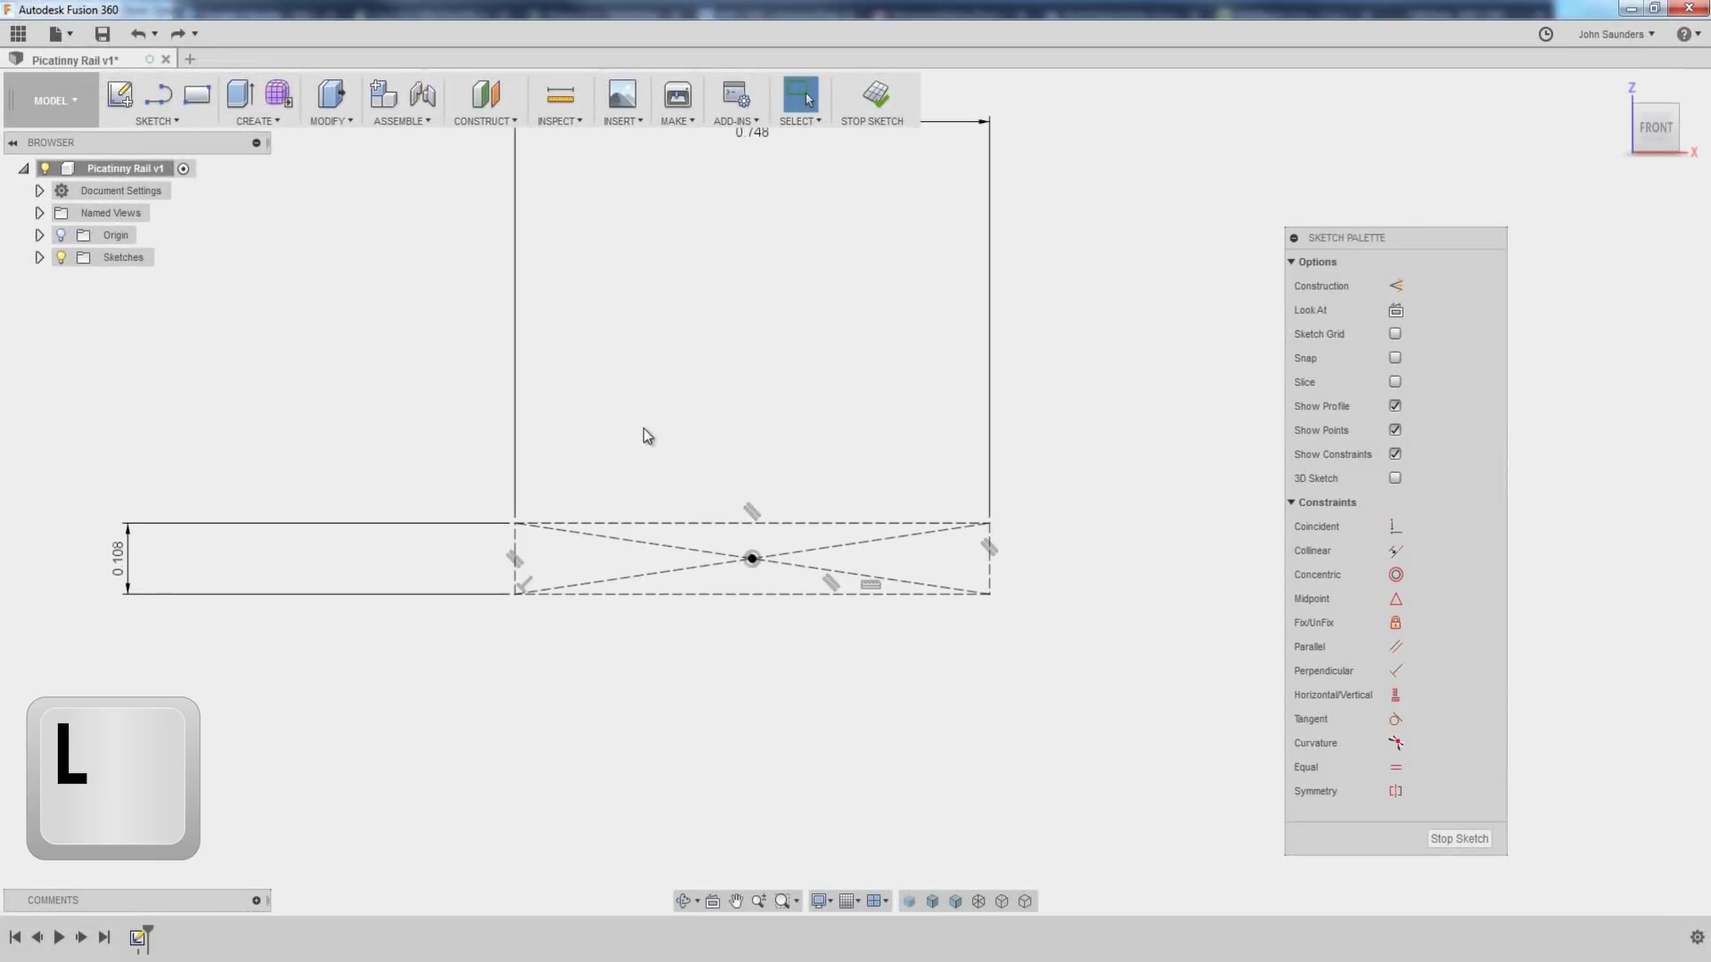
left_click(544, 471)
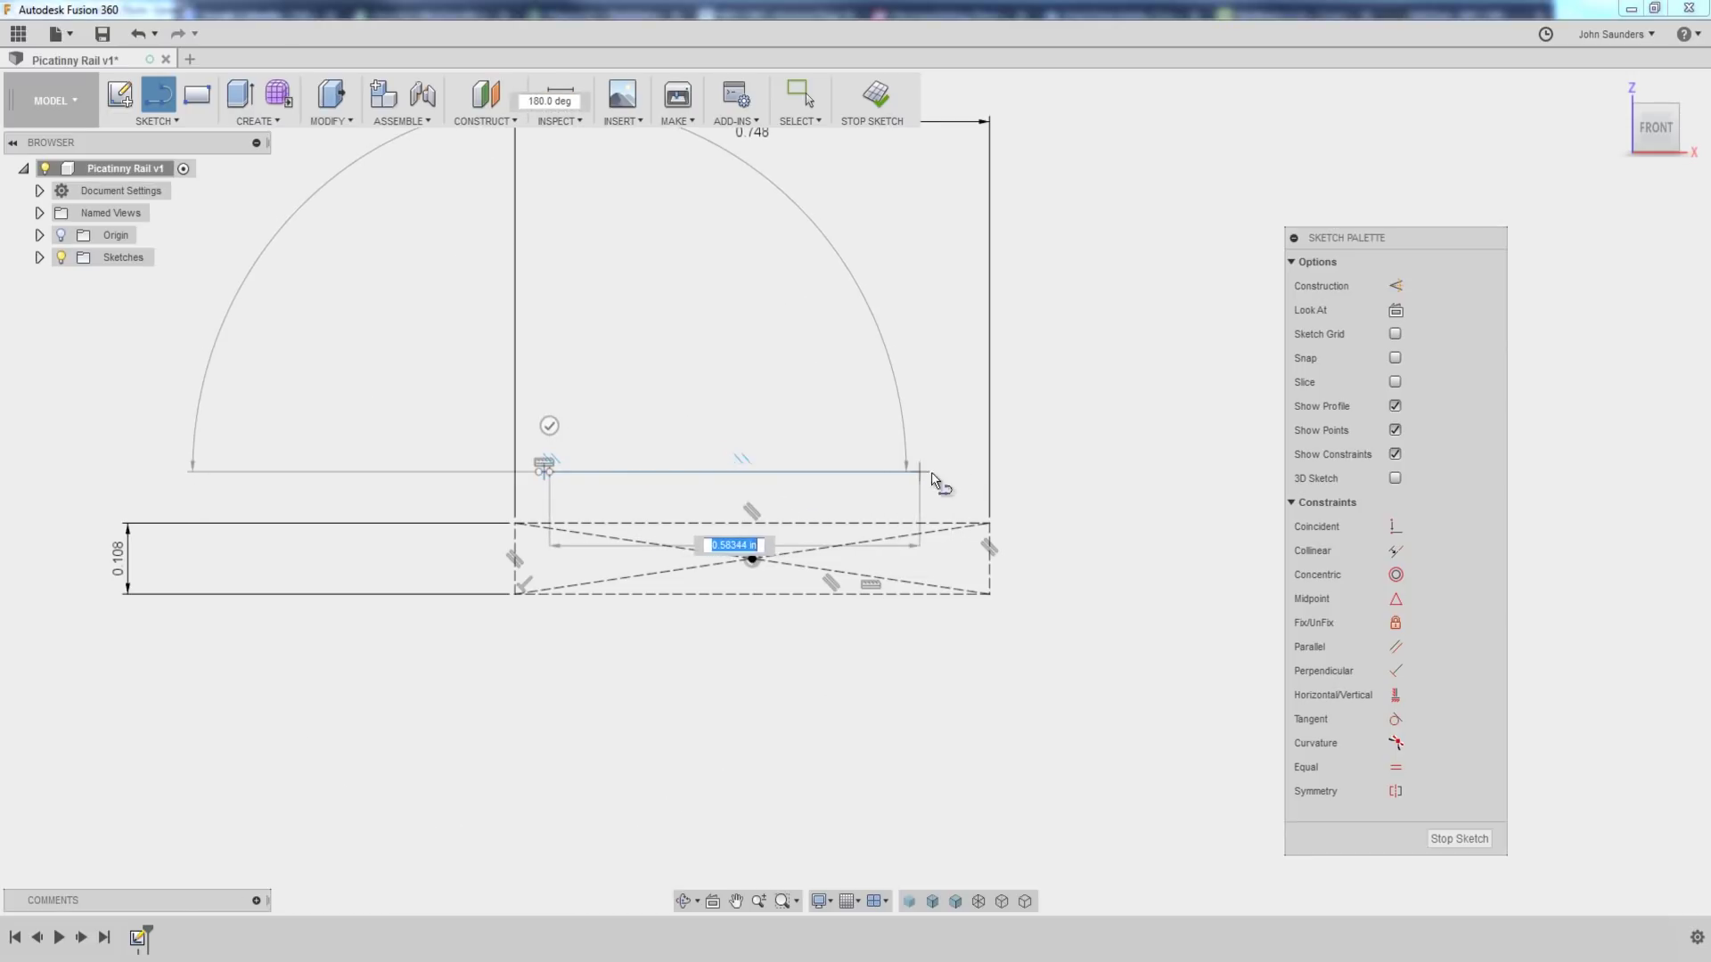
left_click(985, 471)
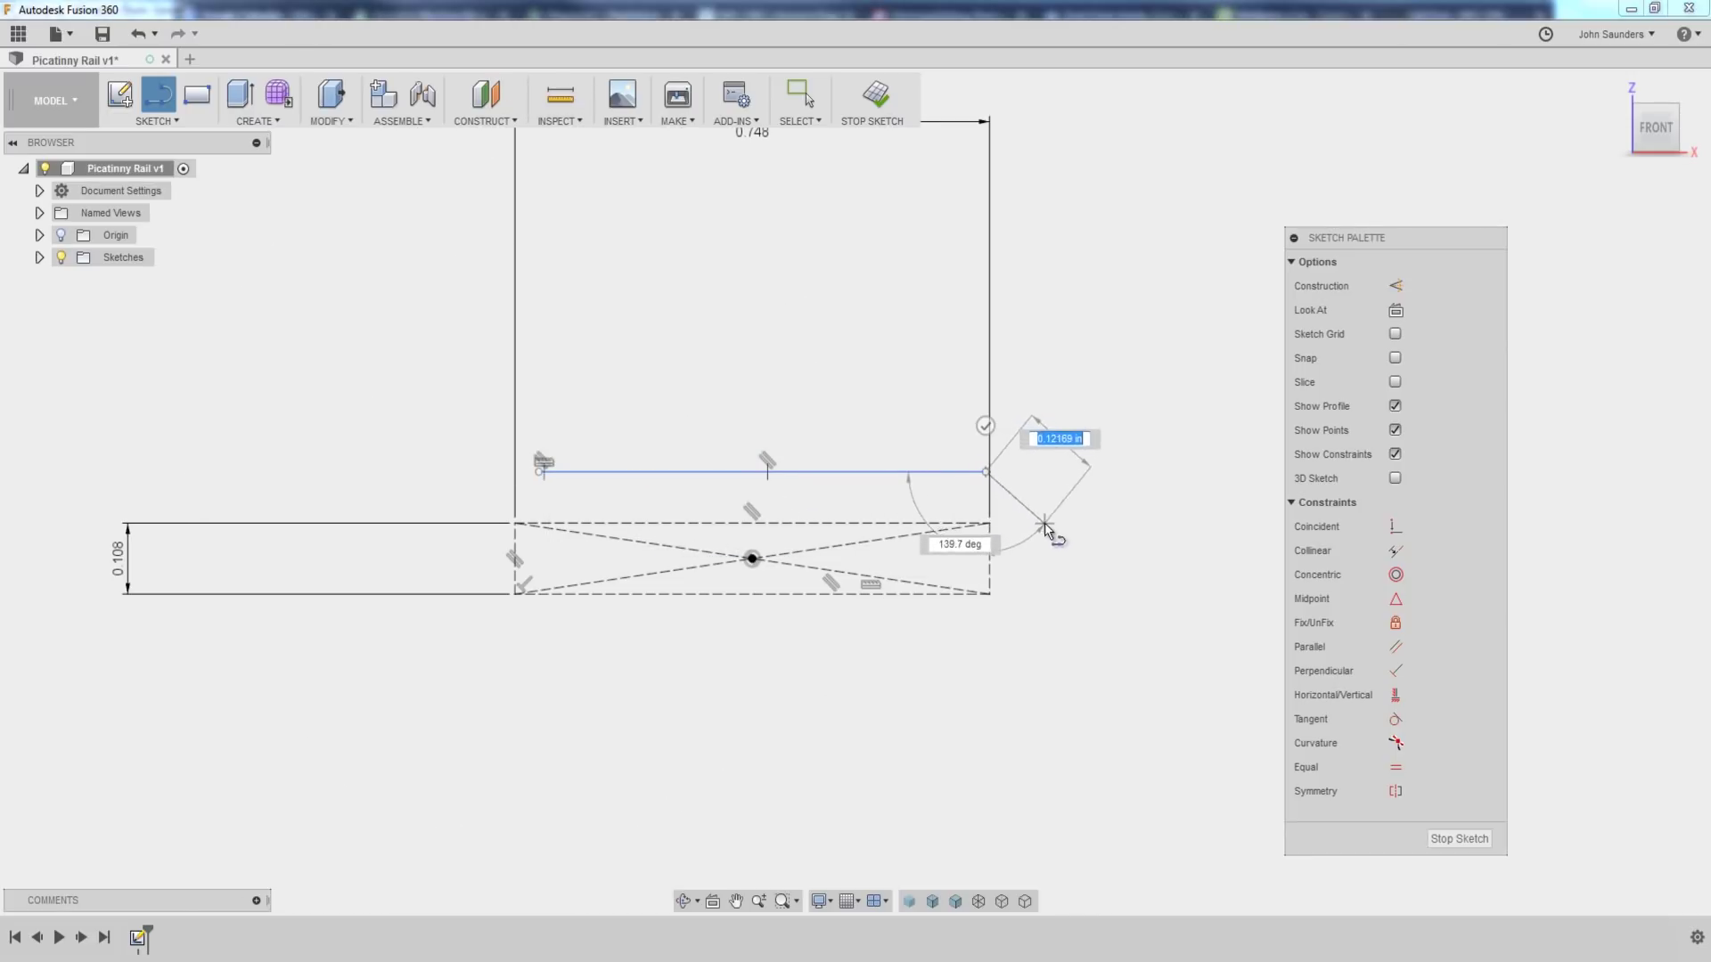
left_click(1076, 556)
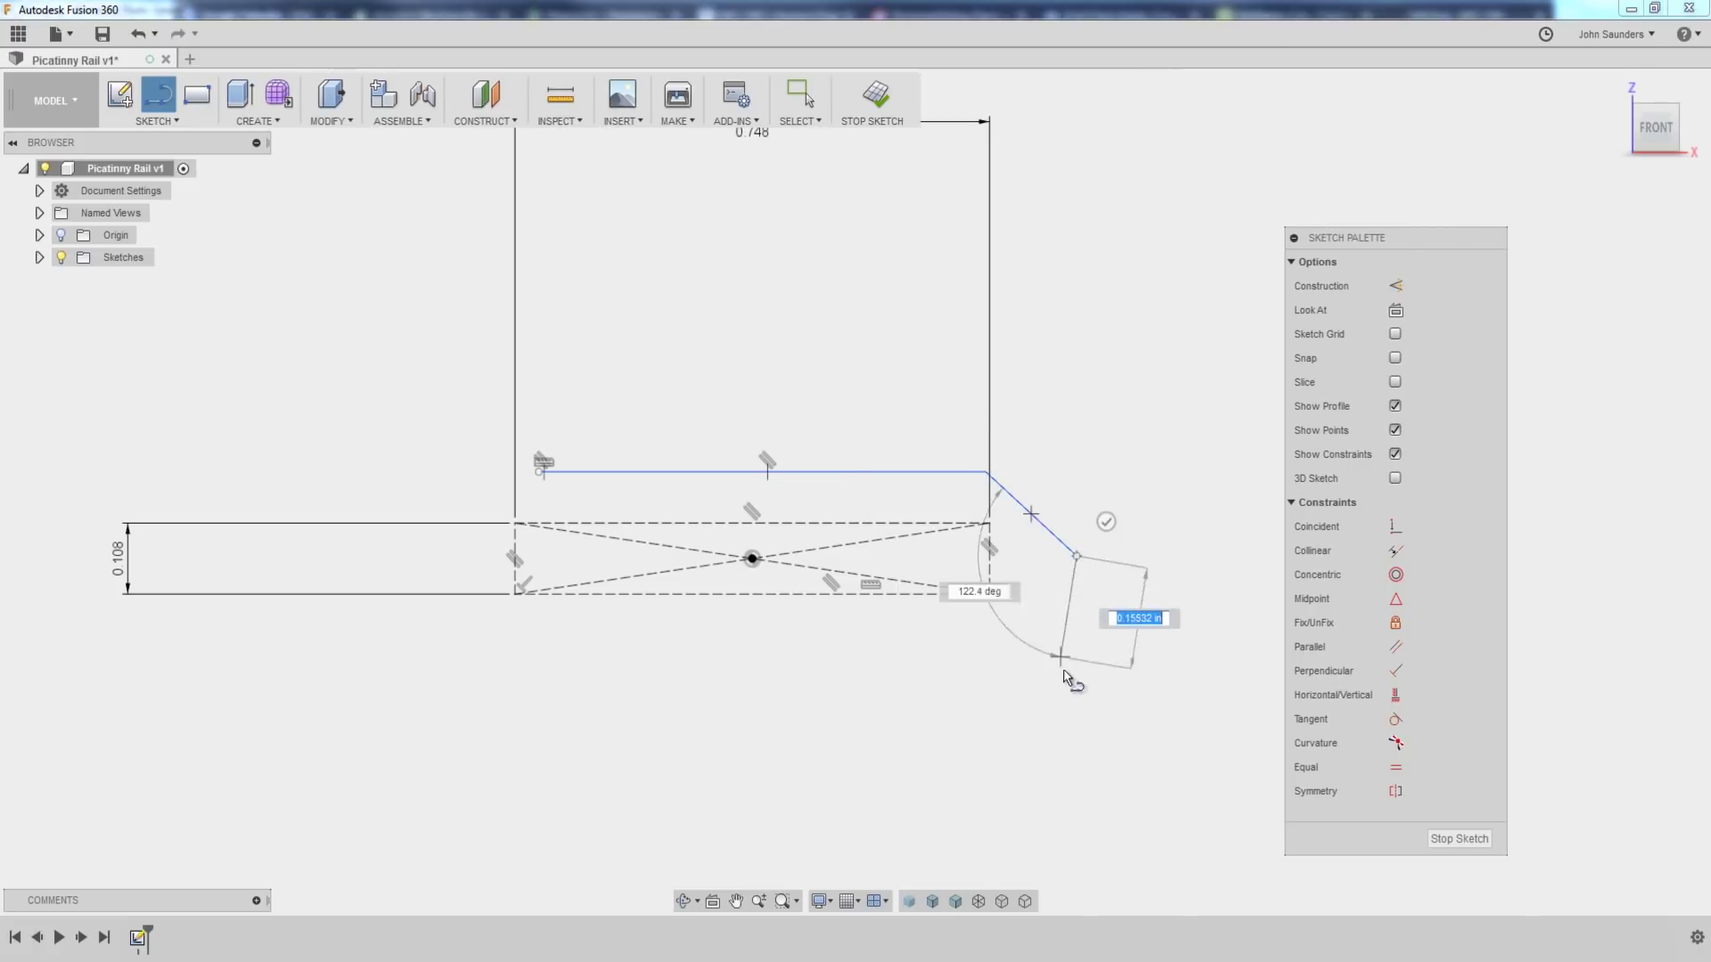
left_click(993, 653)
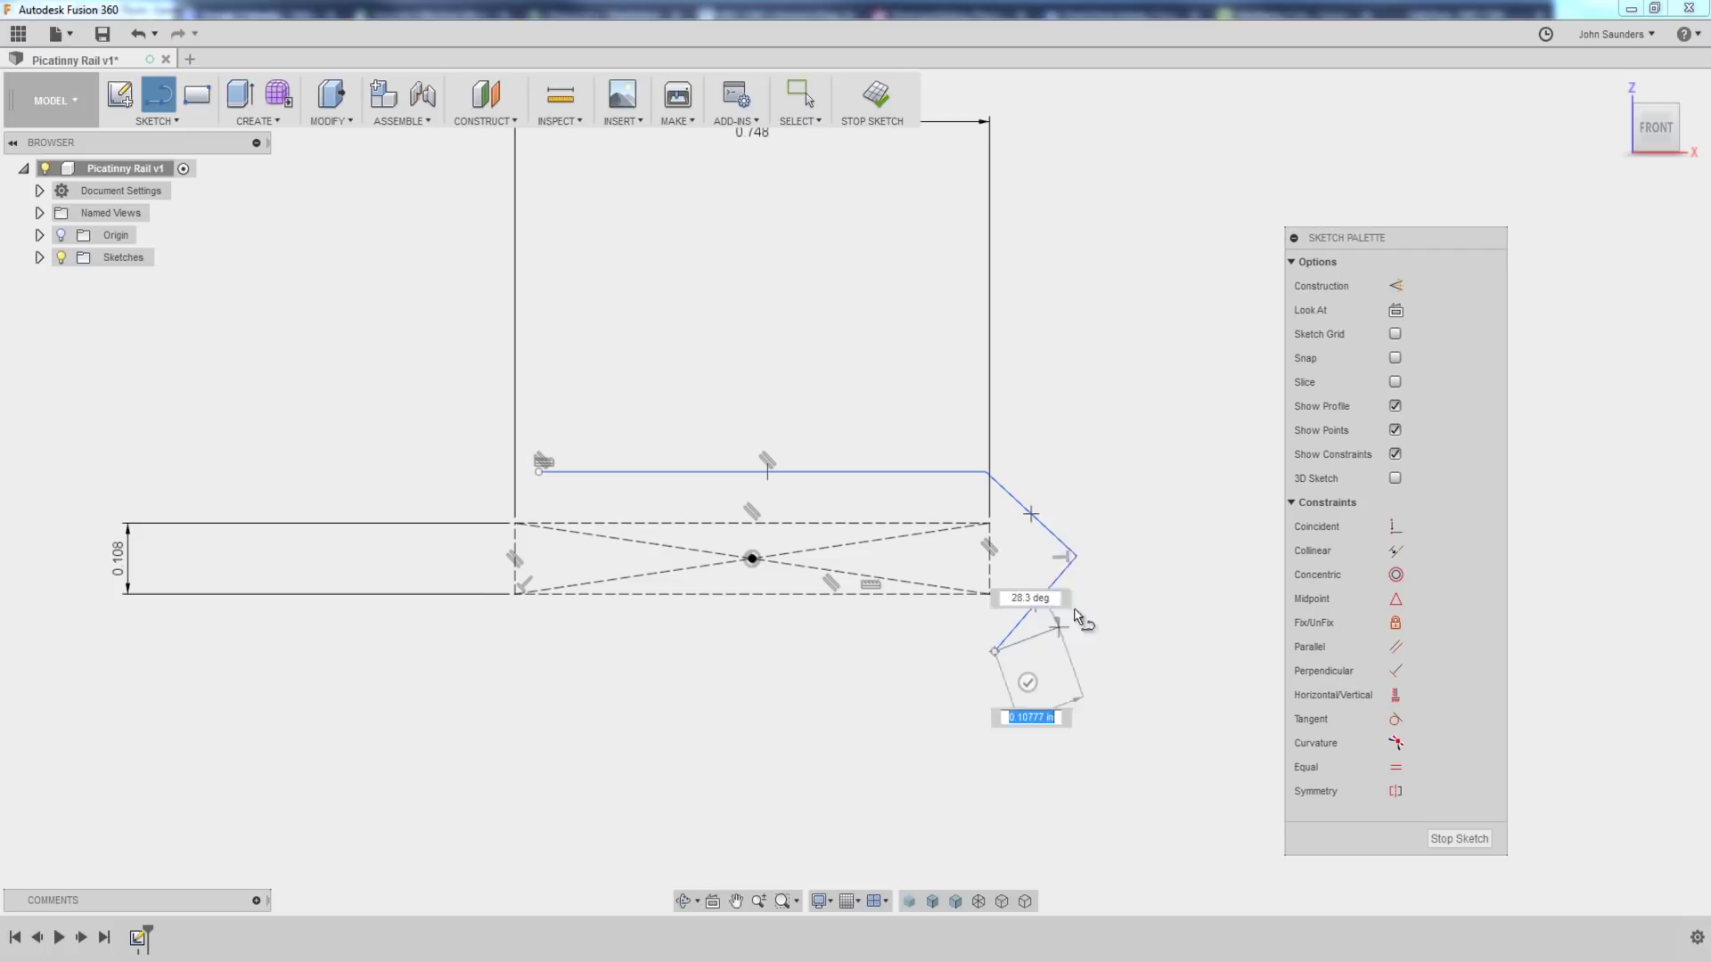
left_click(540, 652)
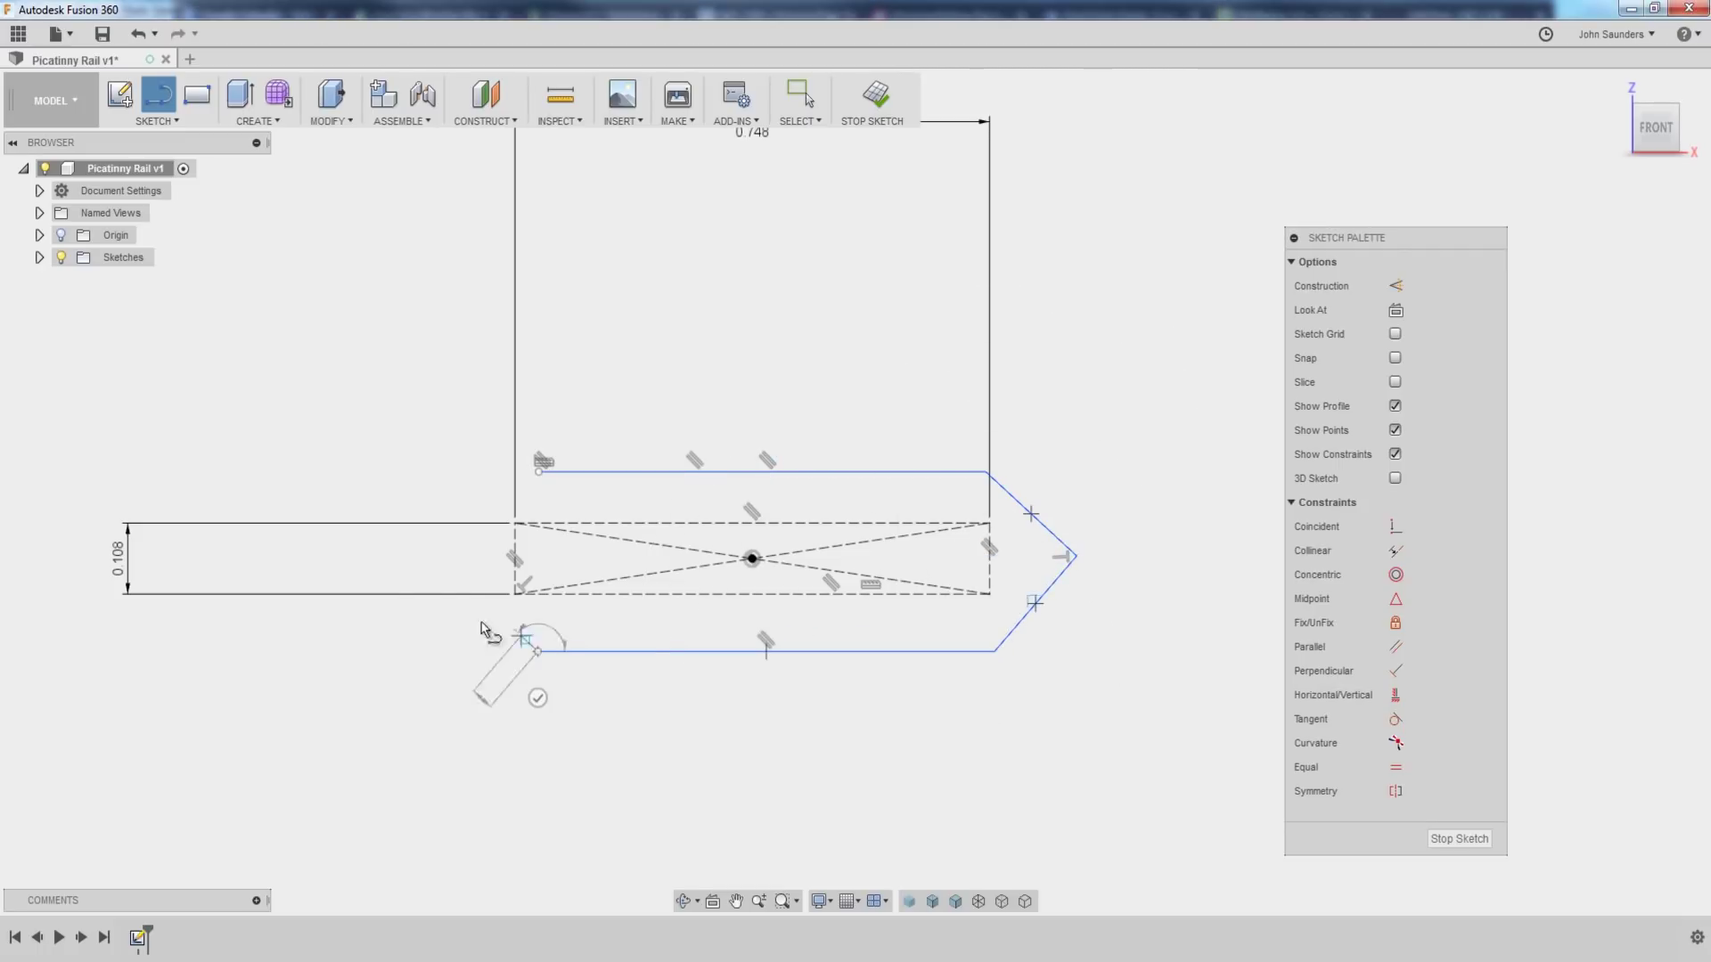
left_click(435, 556)
left_click(539, 473)
scroll(655, 565, "down", 1)
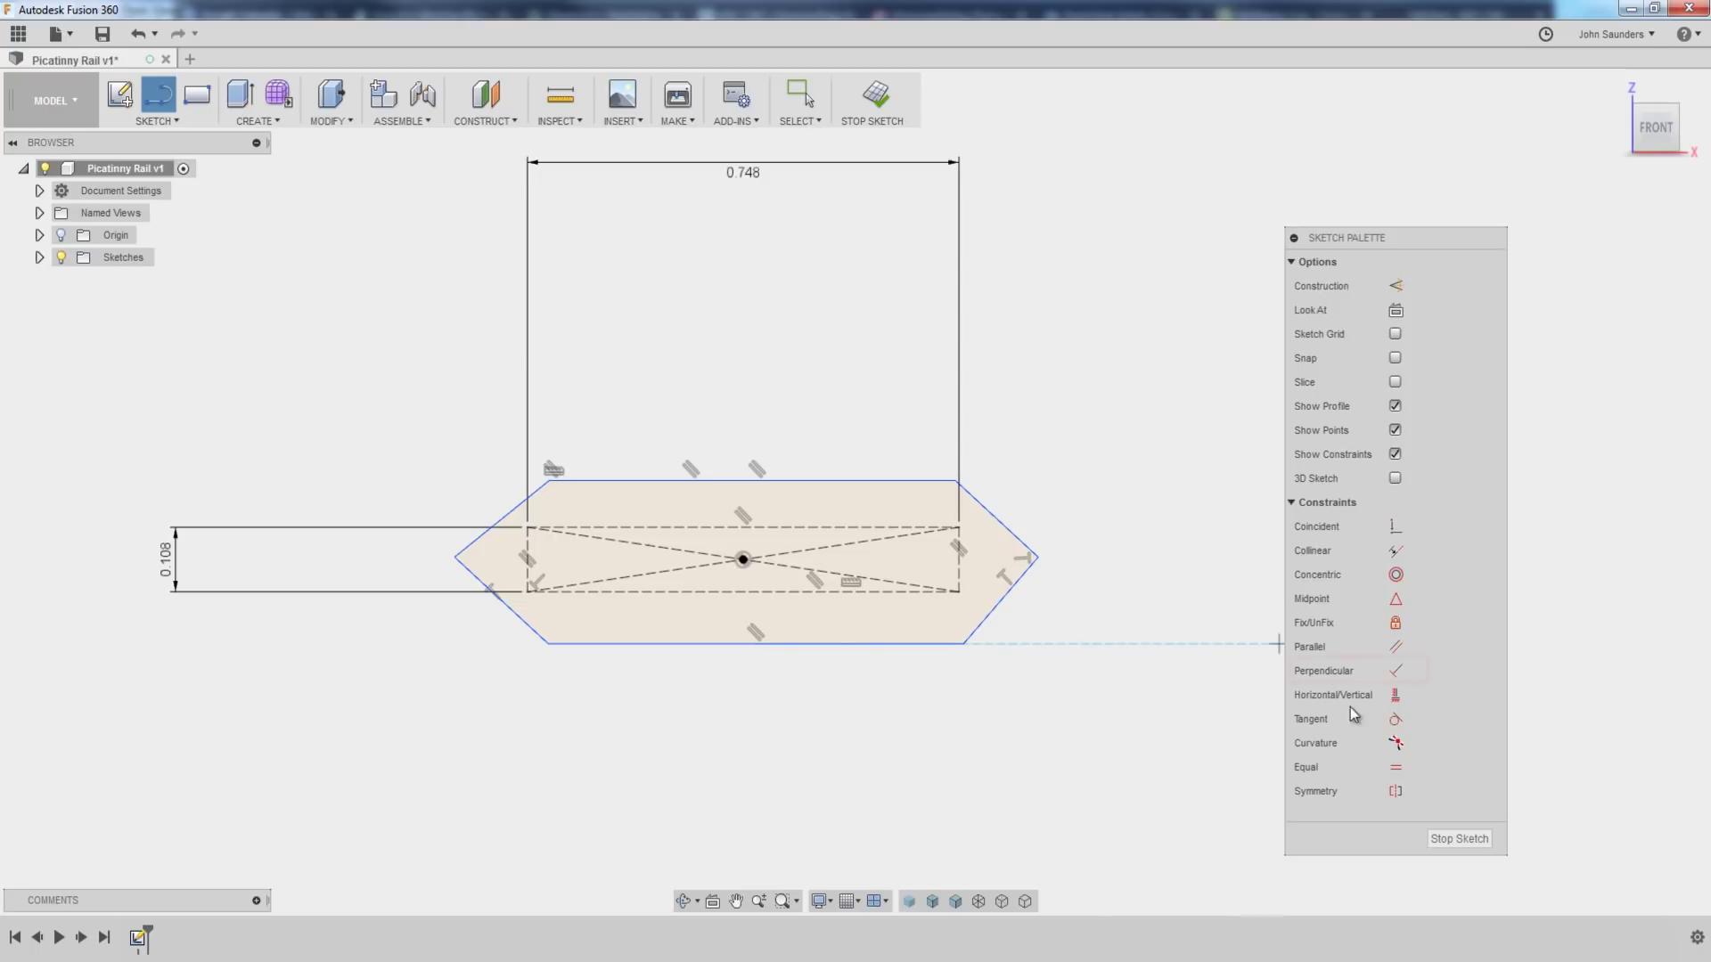
- Make the two left chamfer lines perpendicular to each other
left_click(1395, 670)
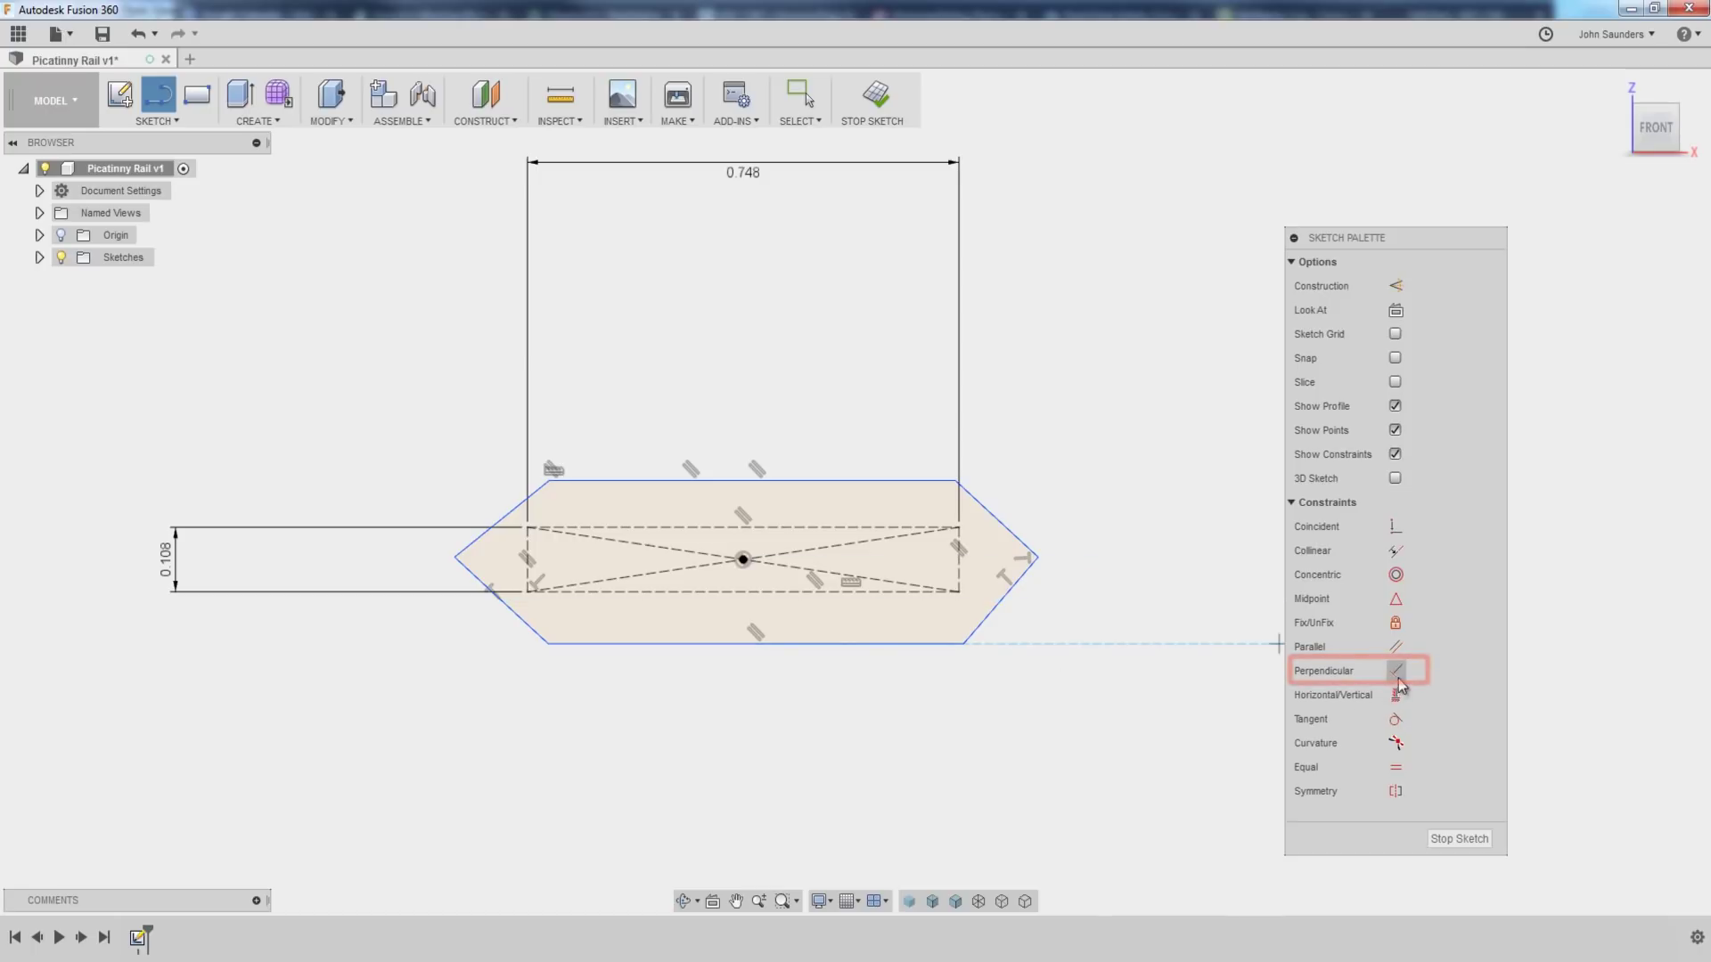
left_click(462, 573)
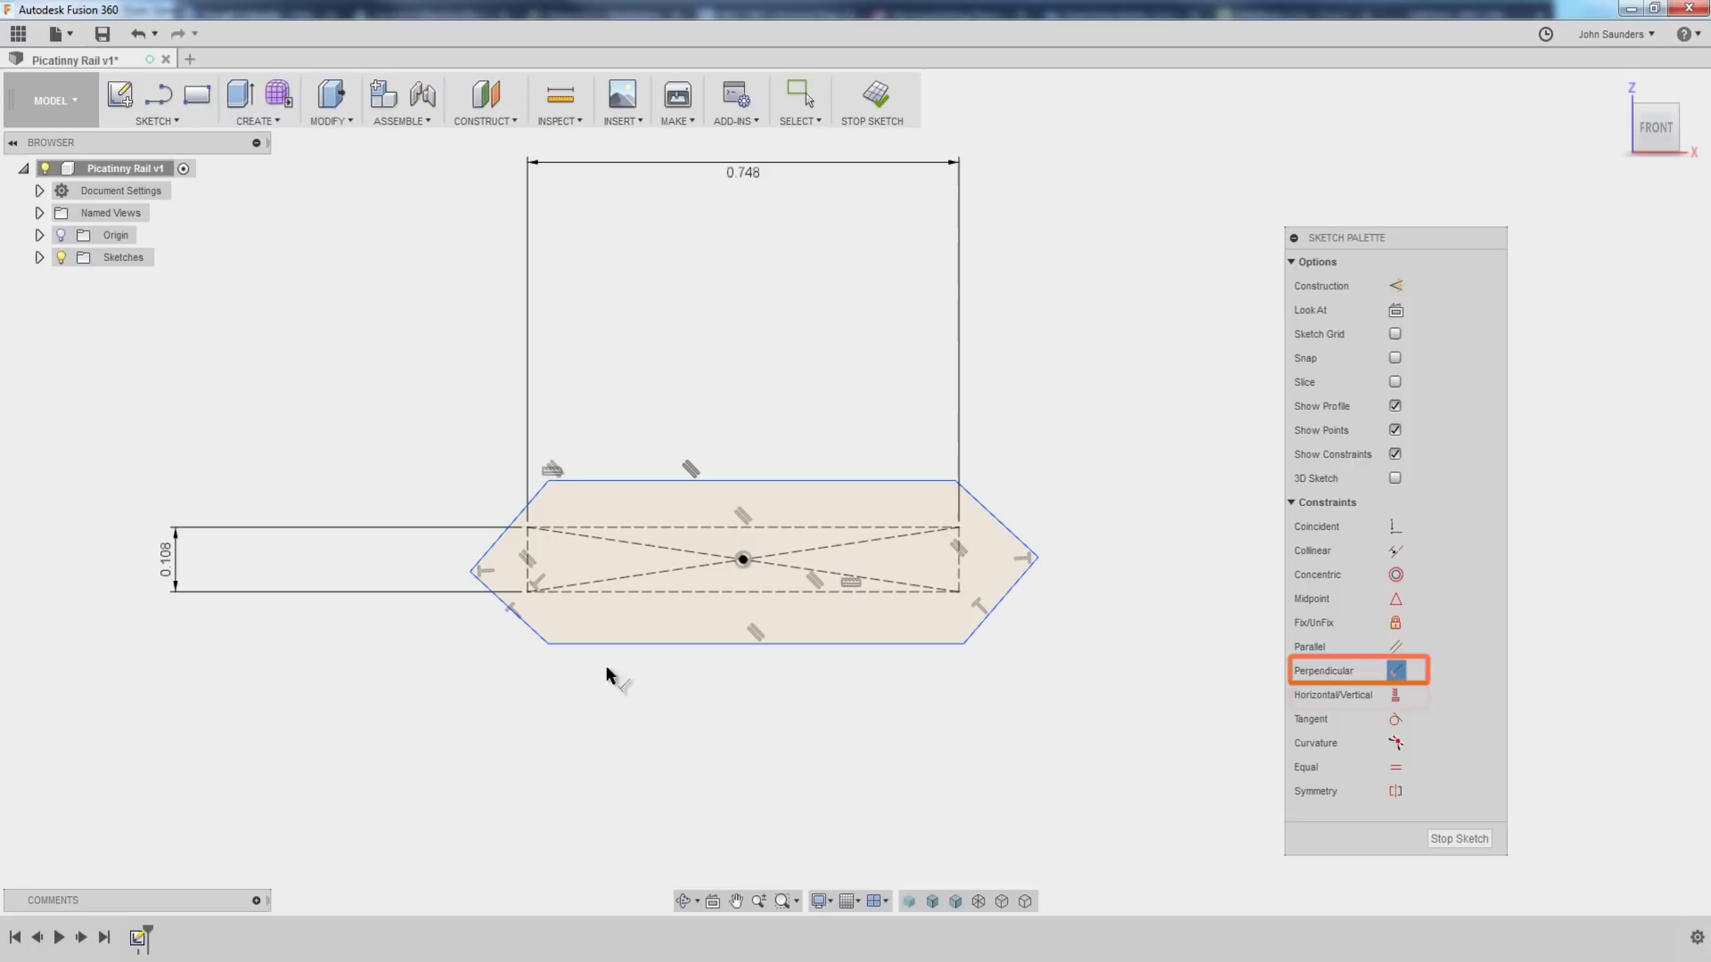
left_click(1395, 694)
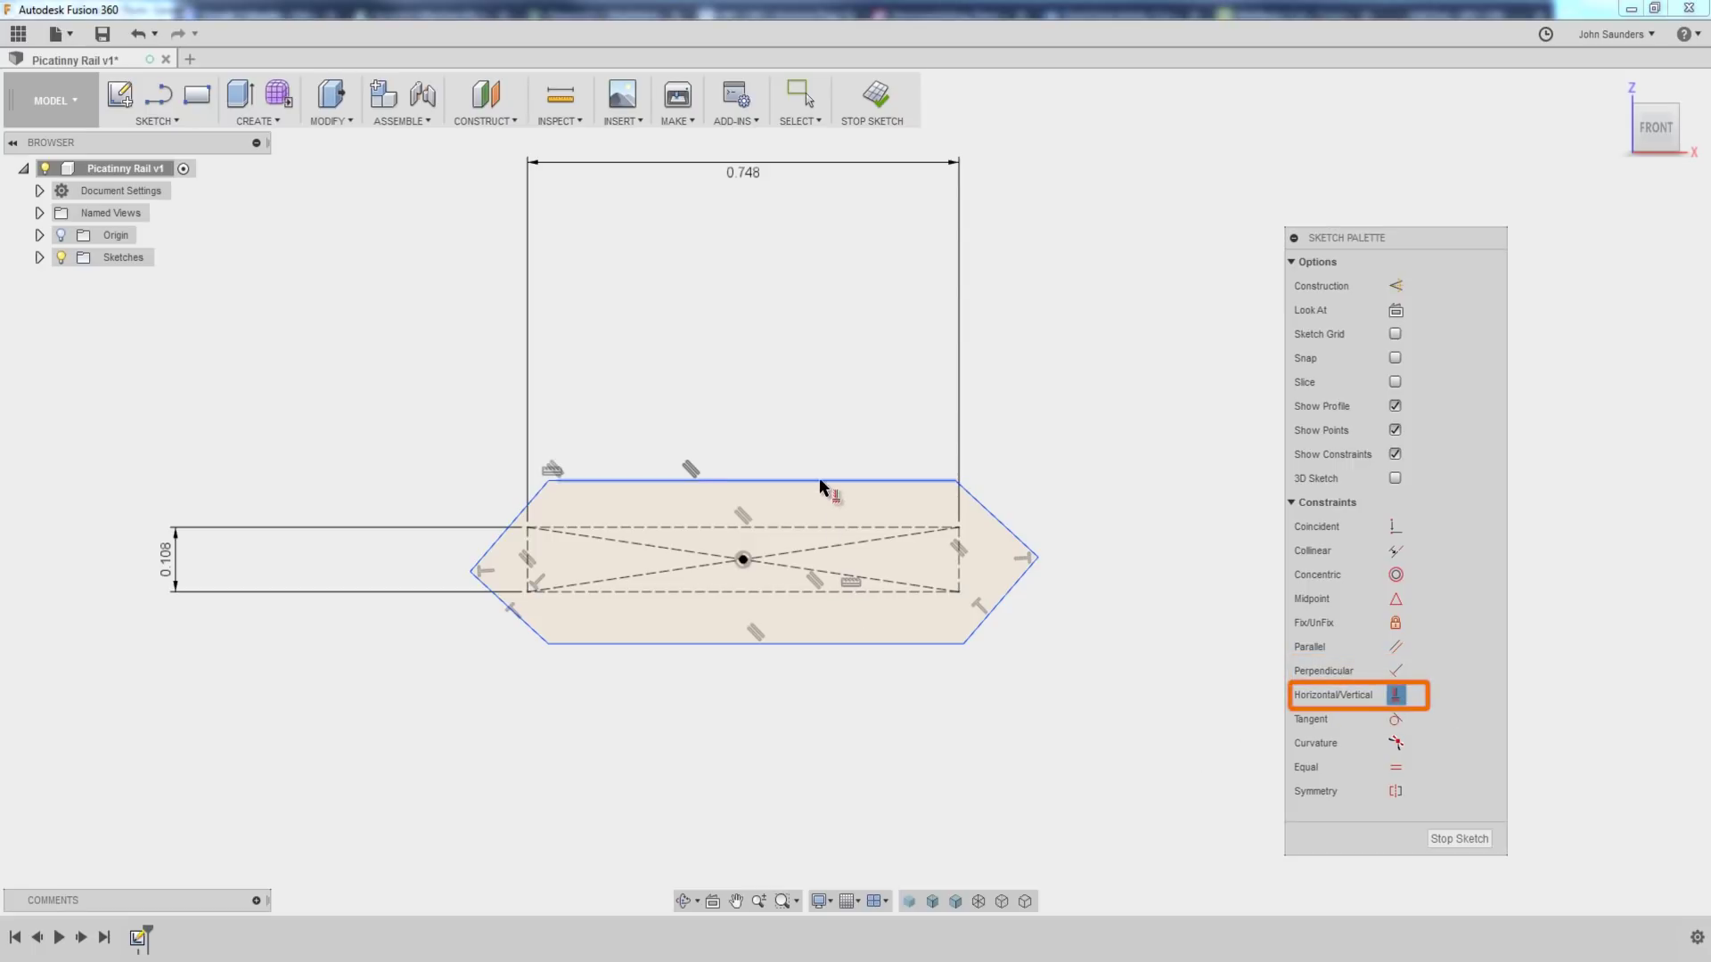
left_click(788, 644)
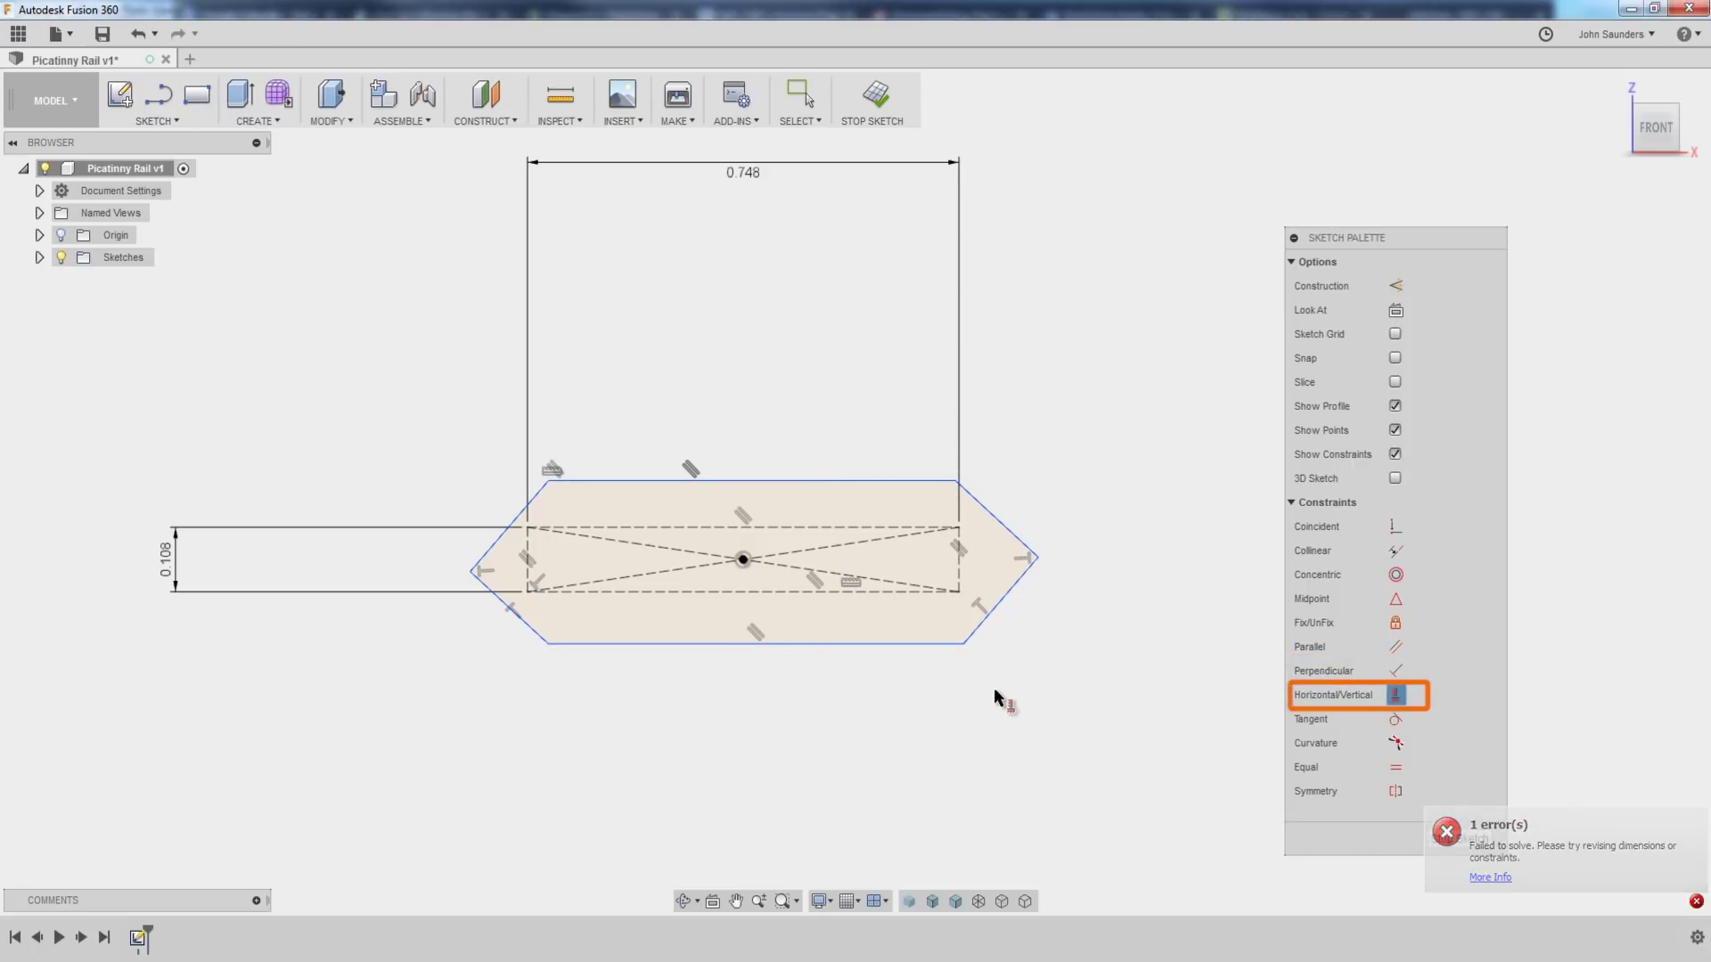
- Vertically align the top and bottom corner points on the right side, then the left side
left_click(956, 481)
left_click(962, 644)
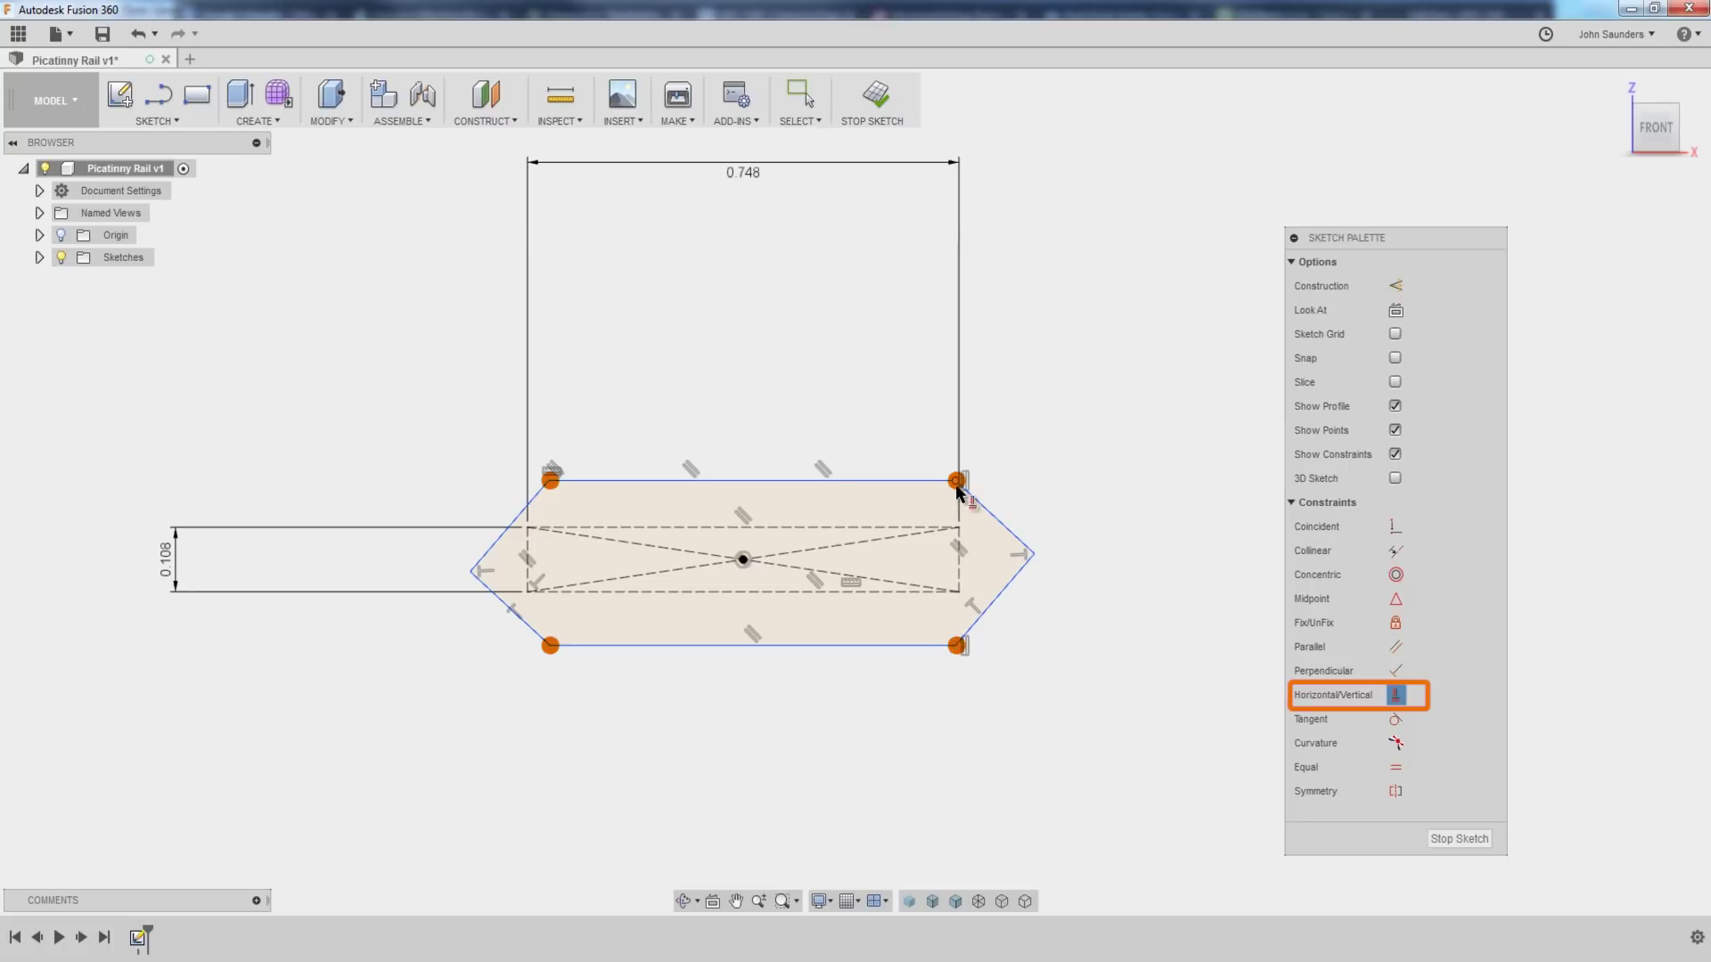
left_click(550, 481)
left_click(550, 646)
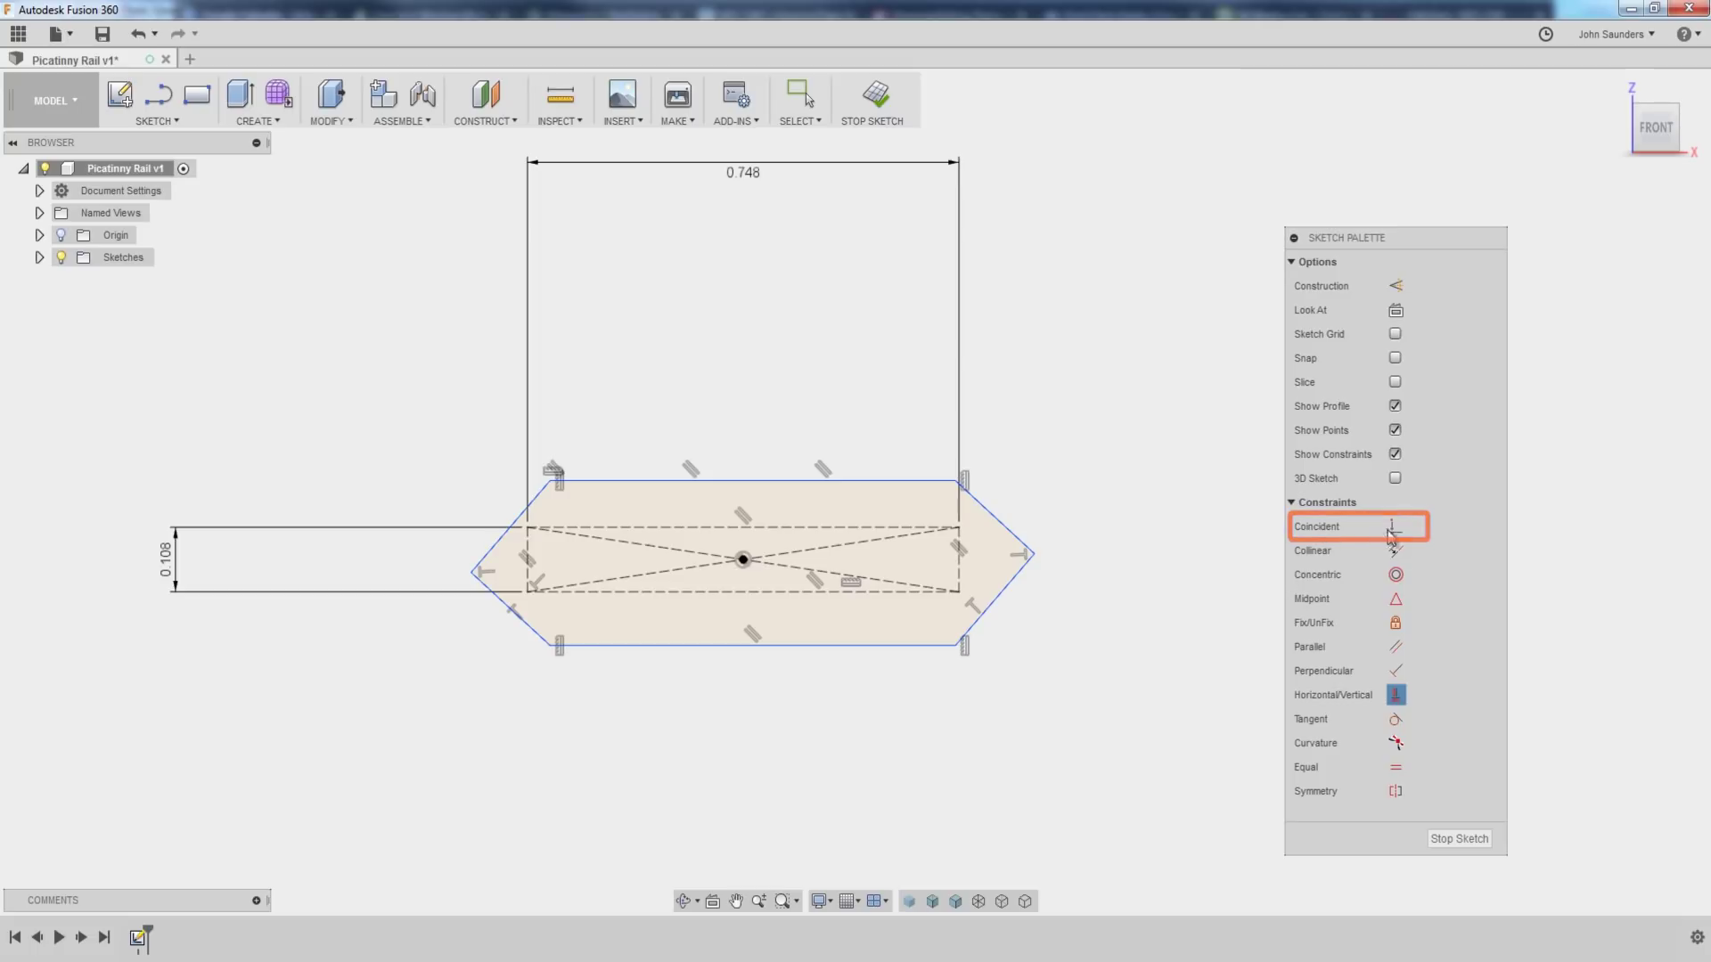
left_click(1326, 532)
scroll(1051, 554, "up", 2)
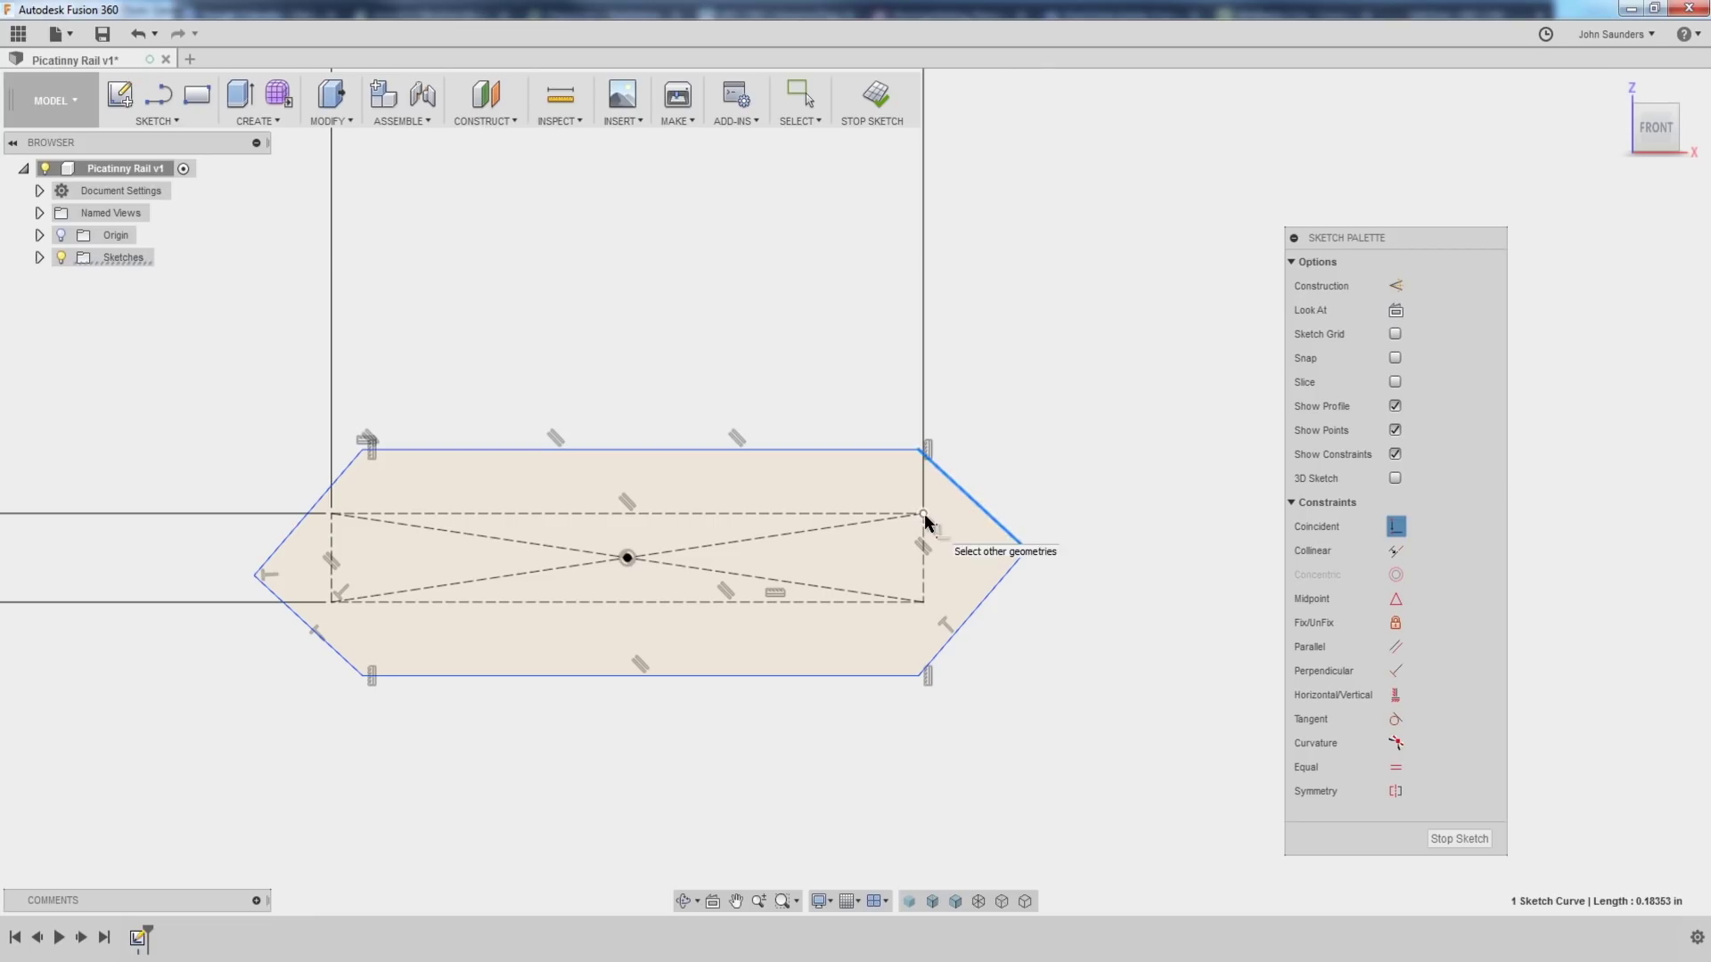
- Make all four chamfer lines coincident with the construction rectangle's corners
left_click(924, 515)
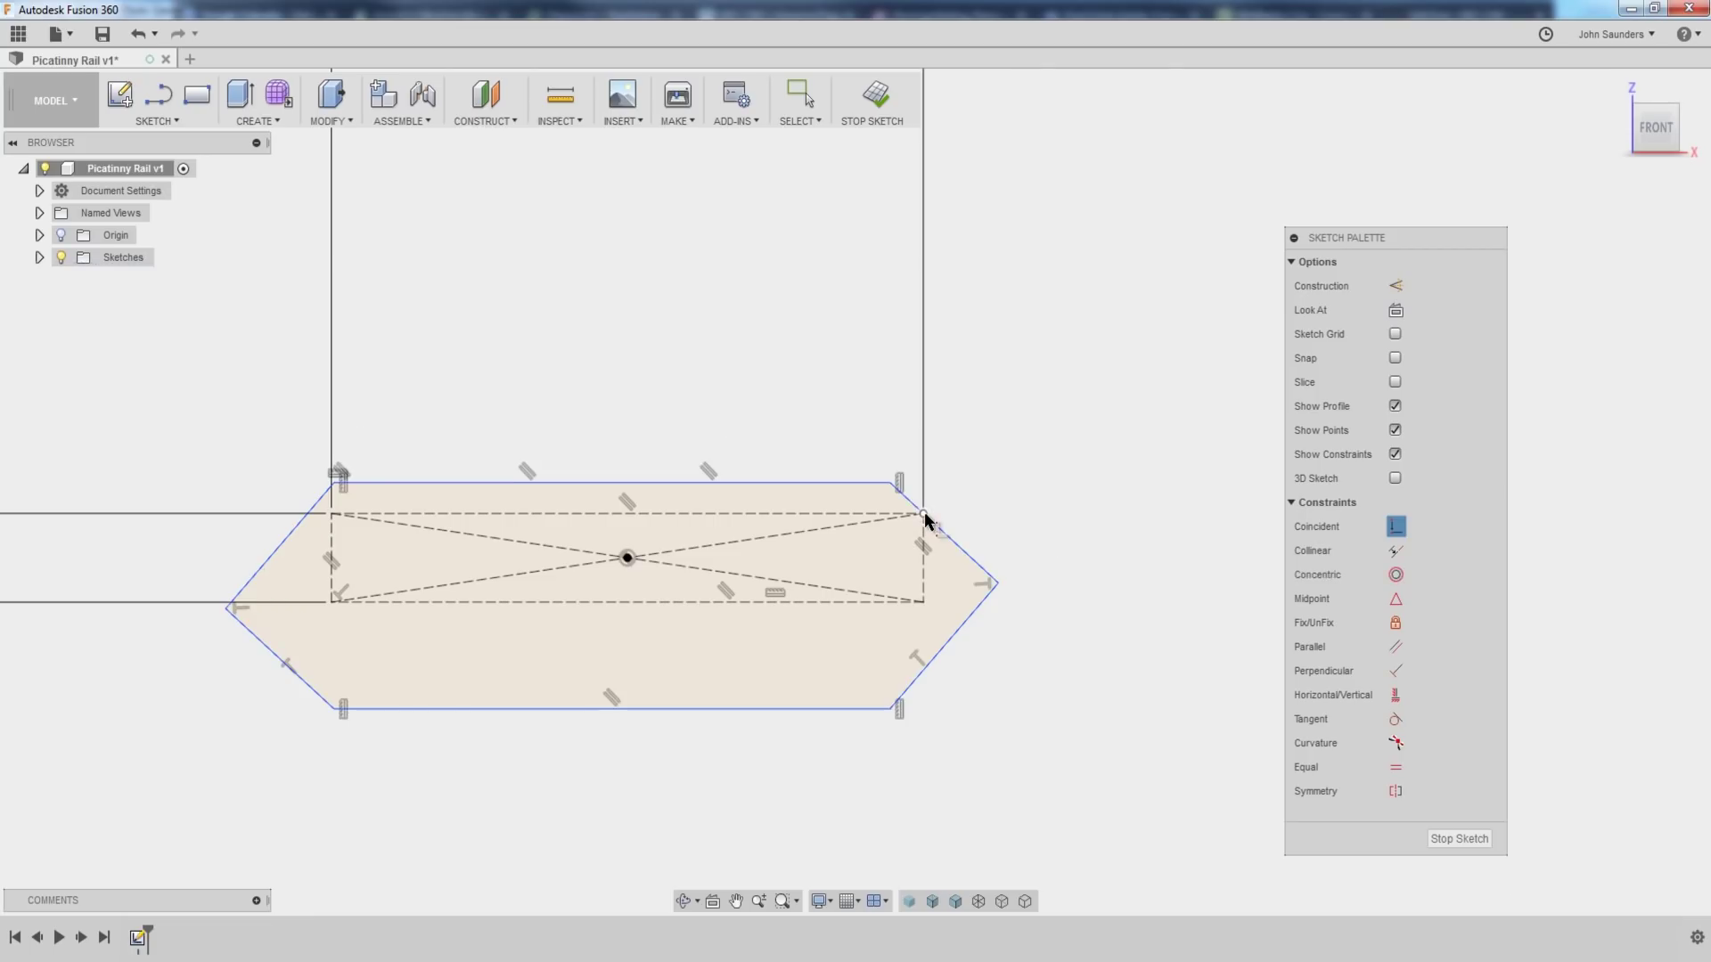
left_click(946, 631)
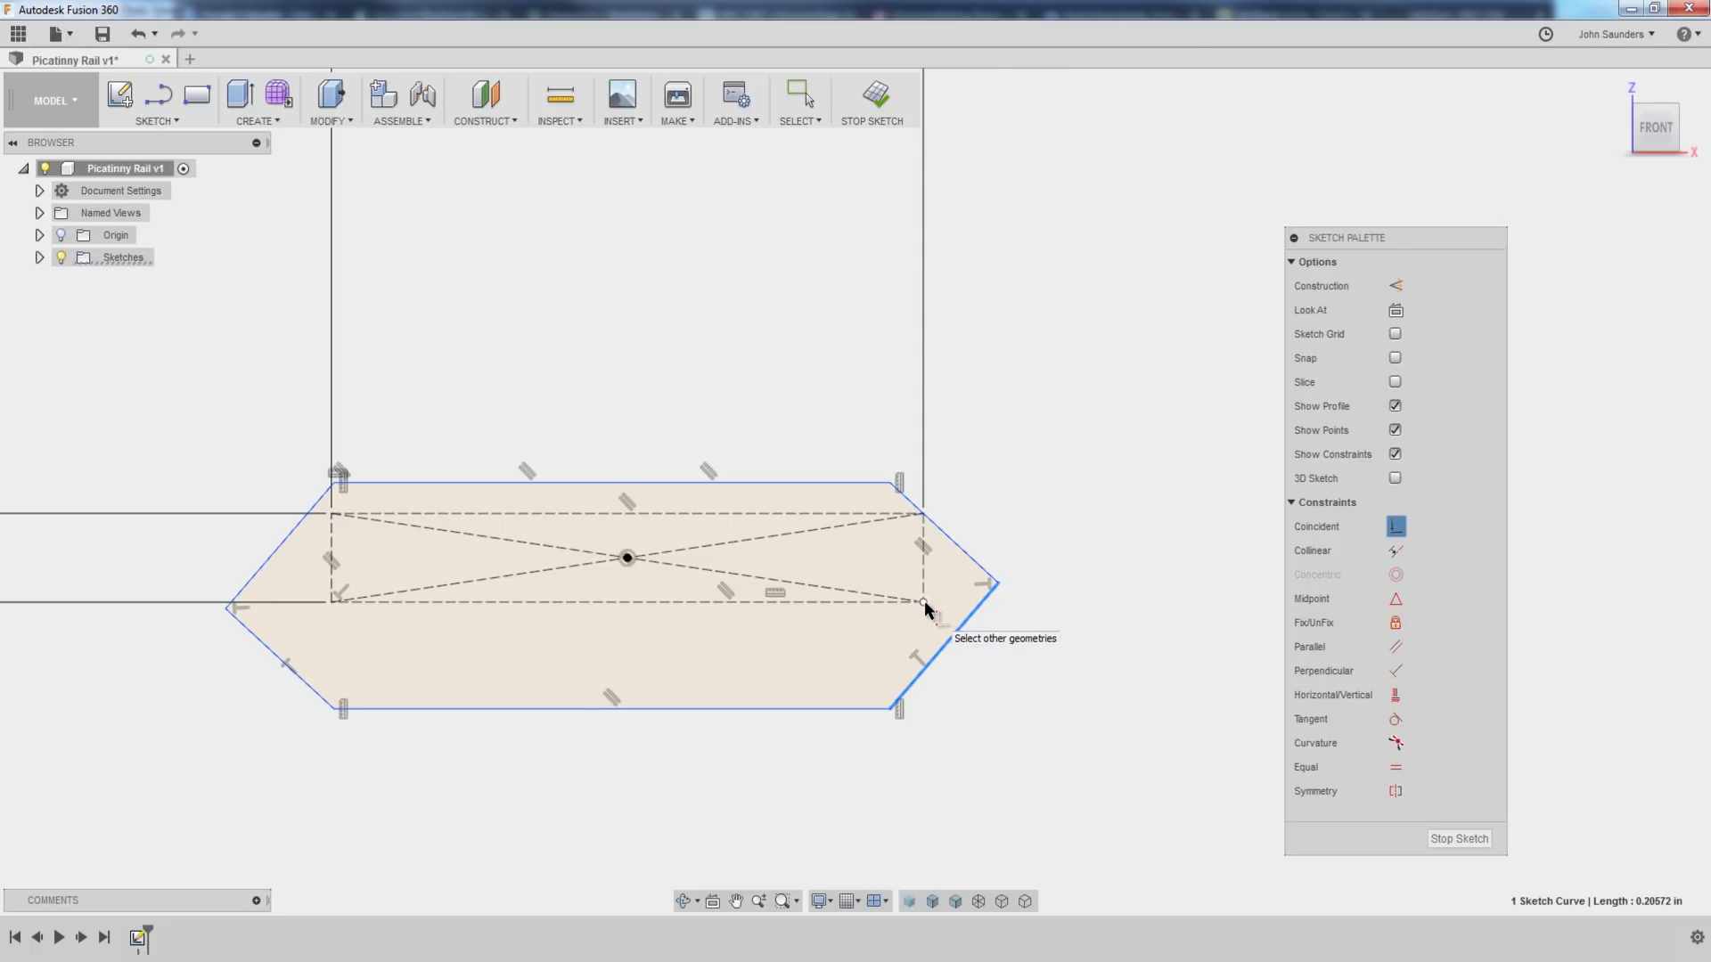
left_click(923, 601)
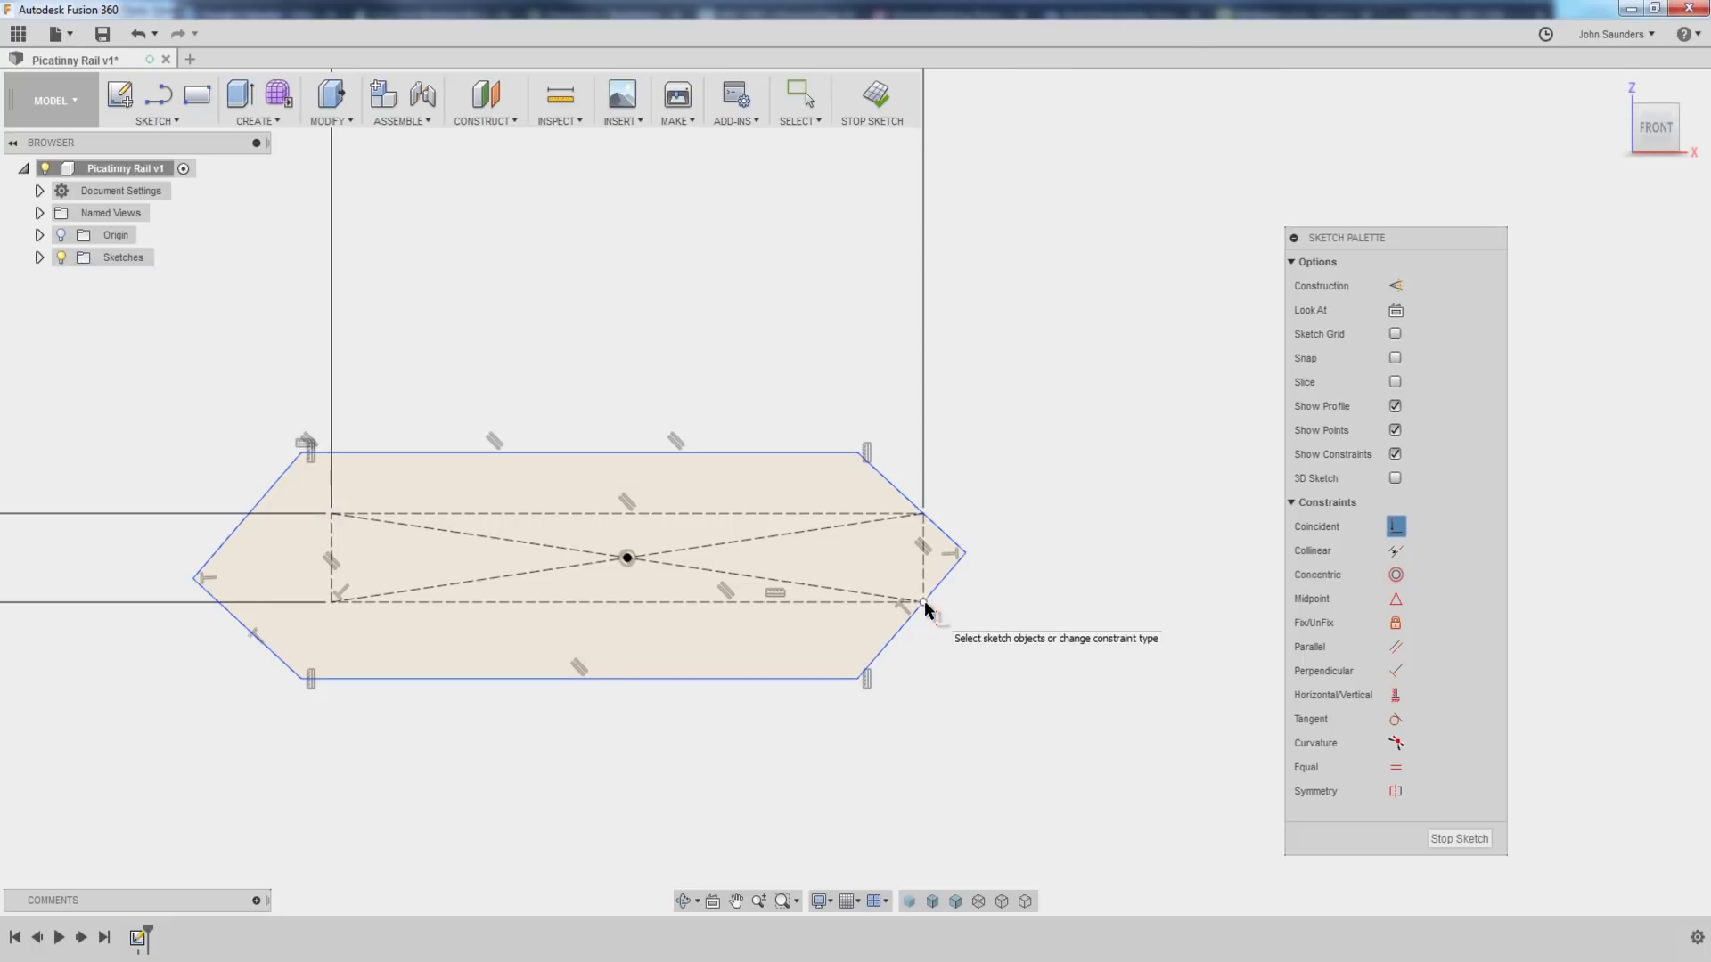
left_click(273, 647)
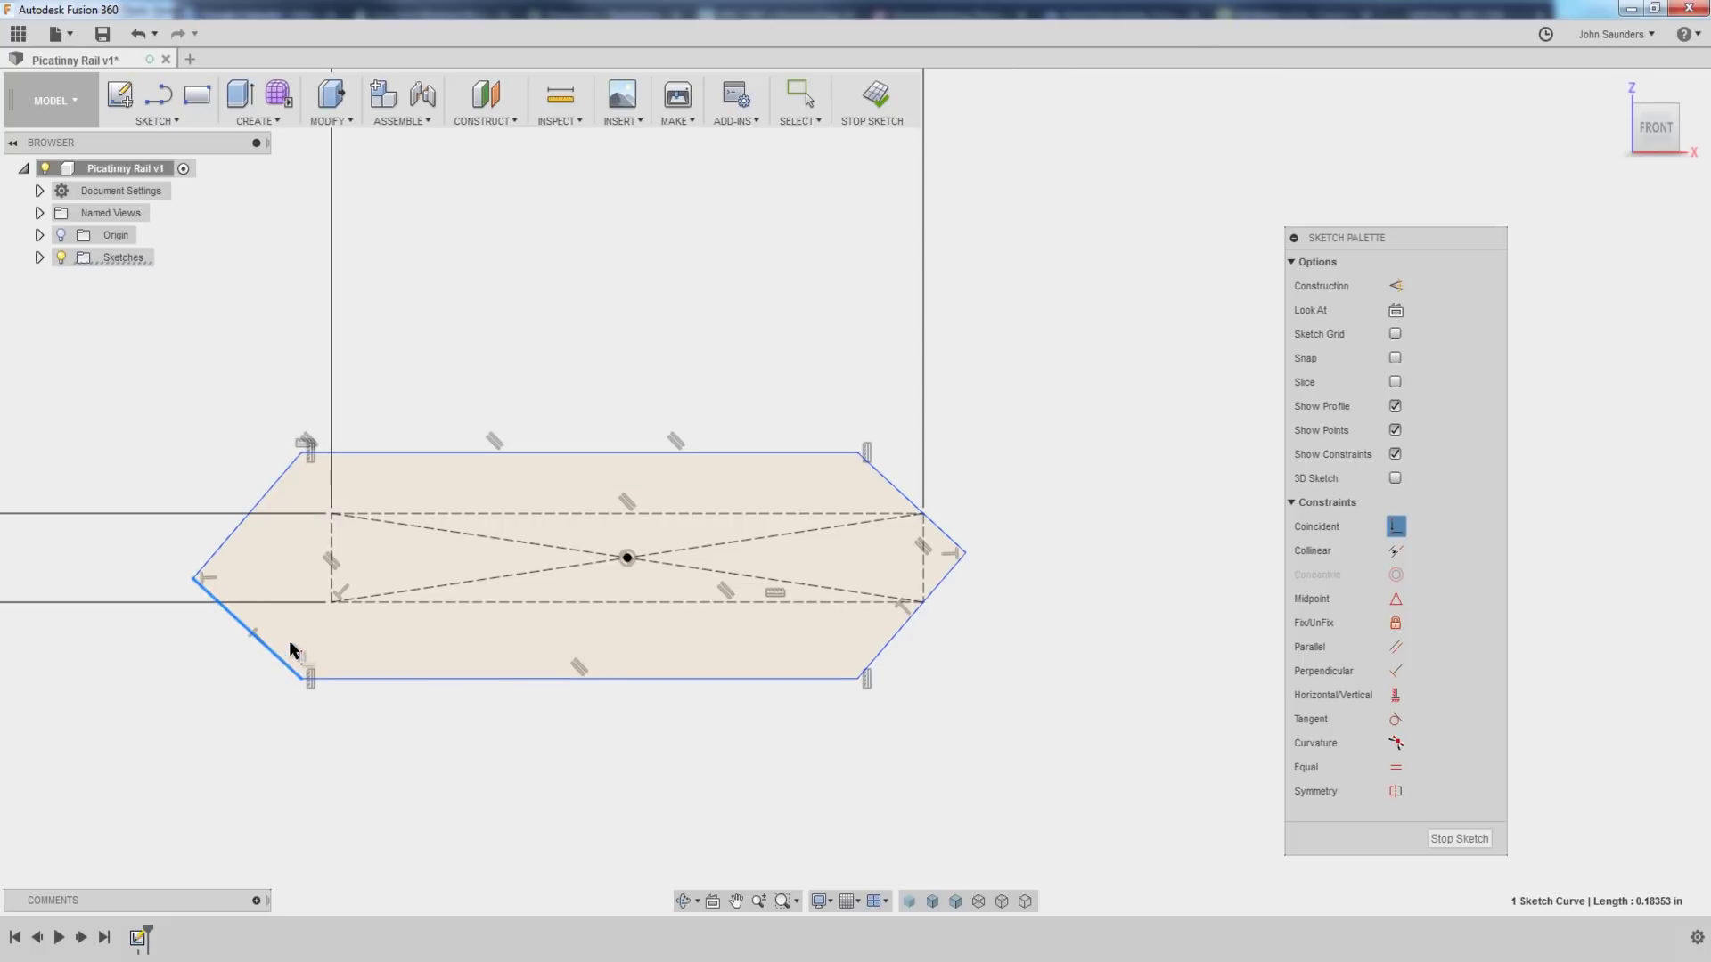
left_click(330, 603)
scroll(339, 558, "up", 3)
left_click(433, 410)
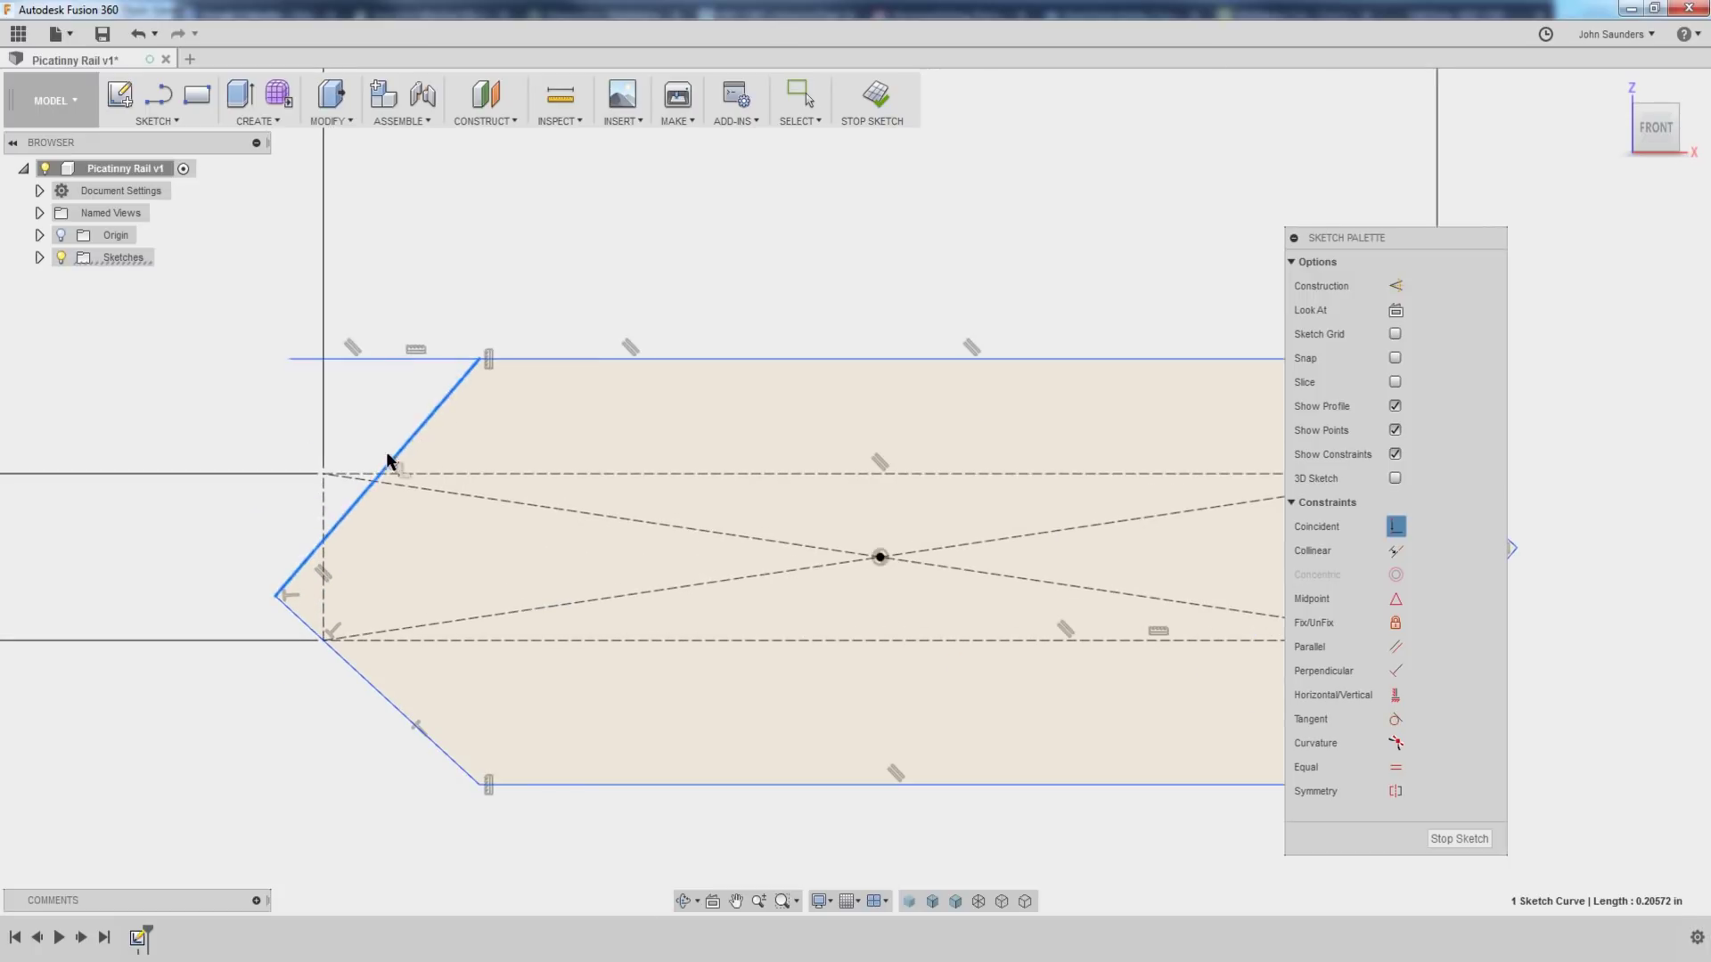
left_click(324, 474)
scroll(400, 477, "down", 3)
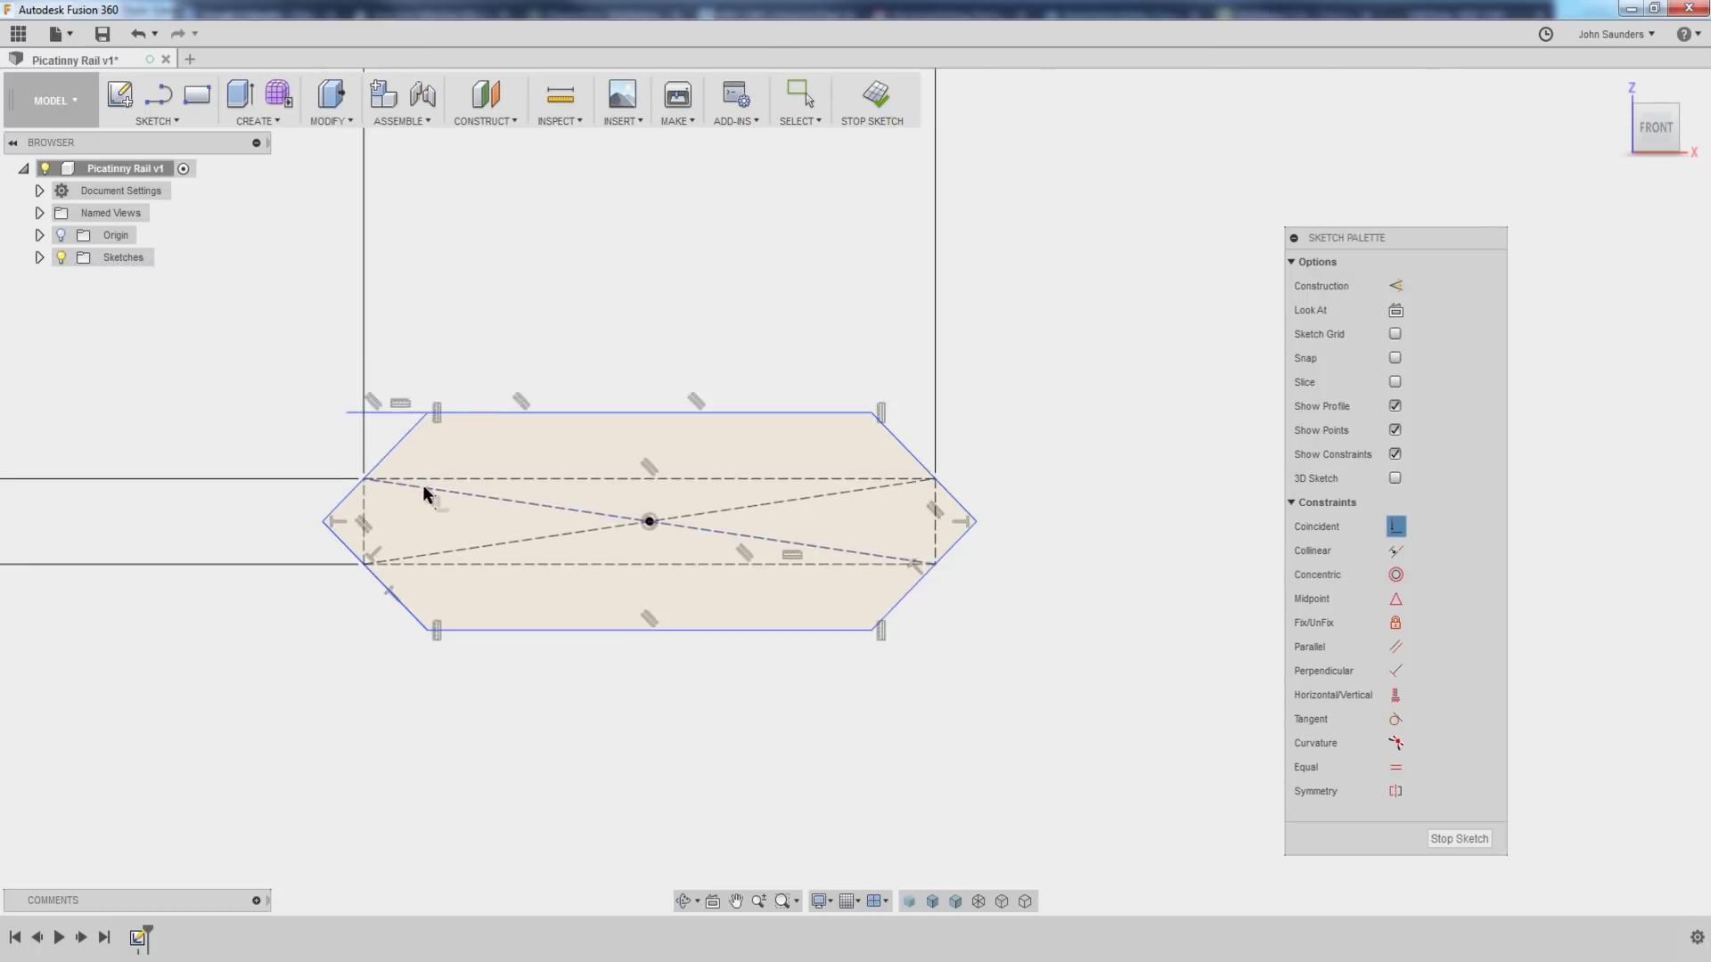
middle_click_drag(632, 489, 659, 553)
key("Escape")
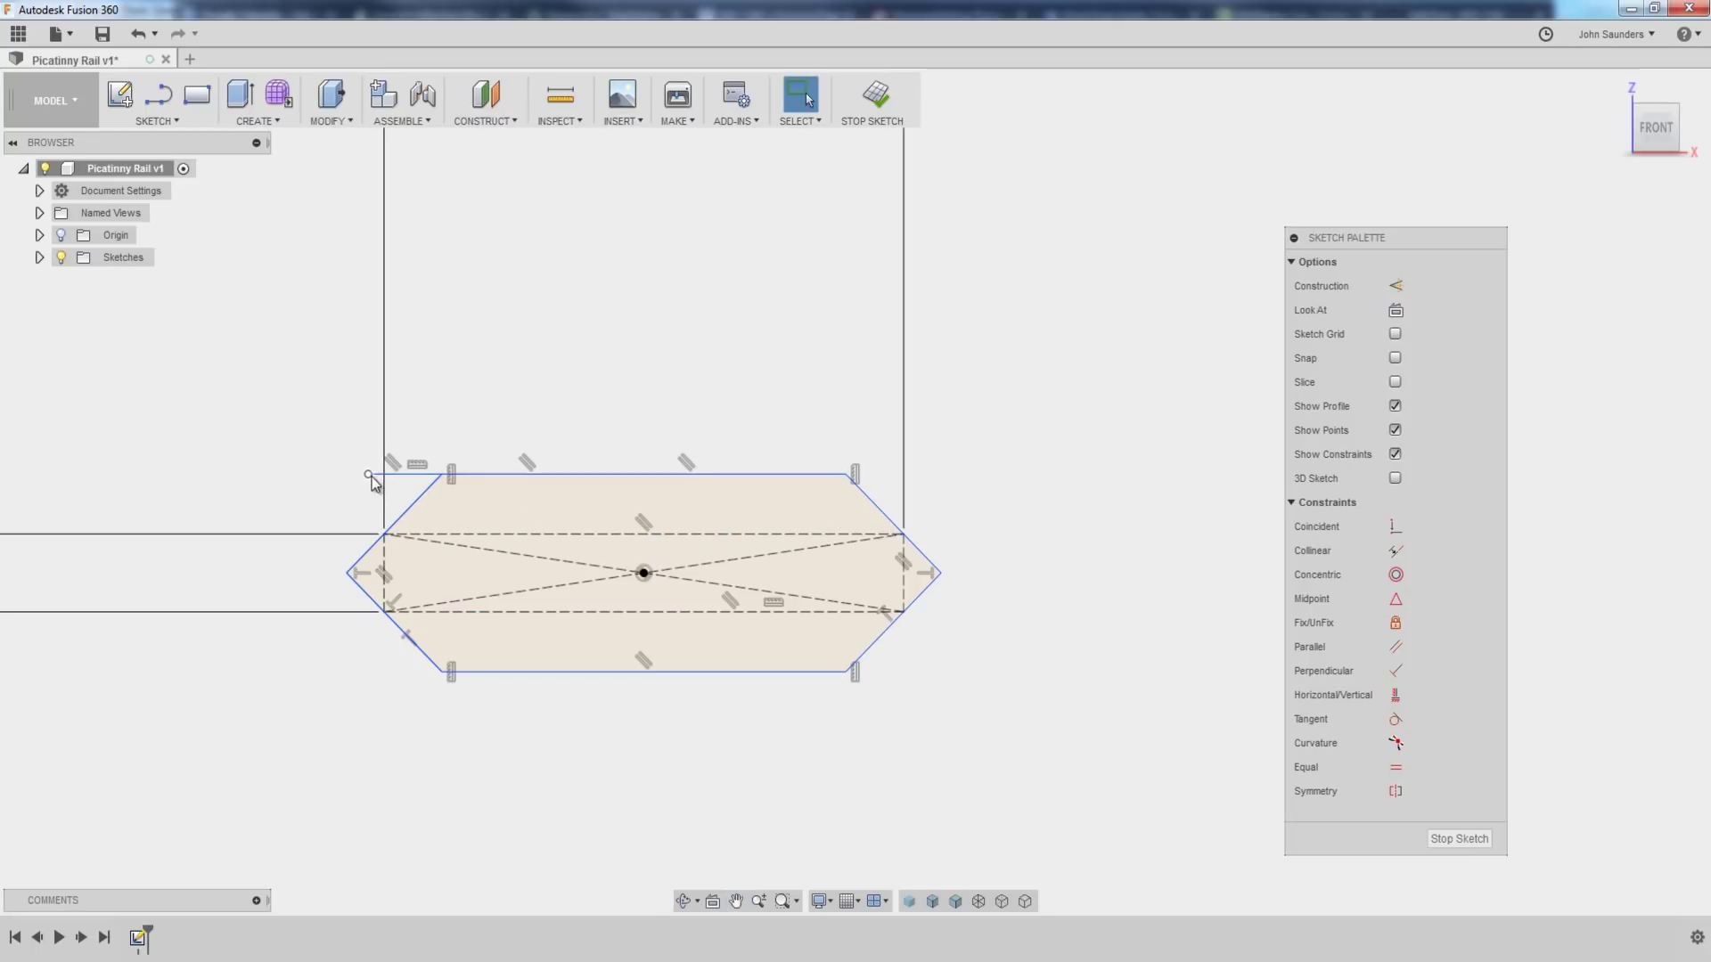
- Delete the broken top edge and redraw it as a single line between the endpoints
left_click_drag(372, 478, 503, 472)
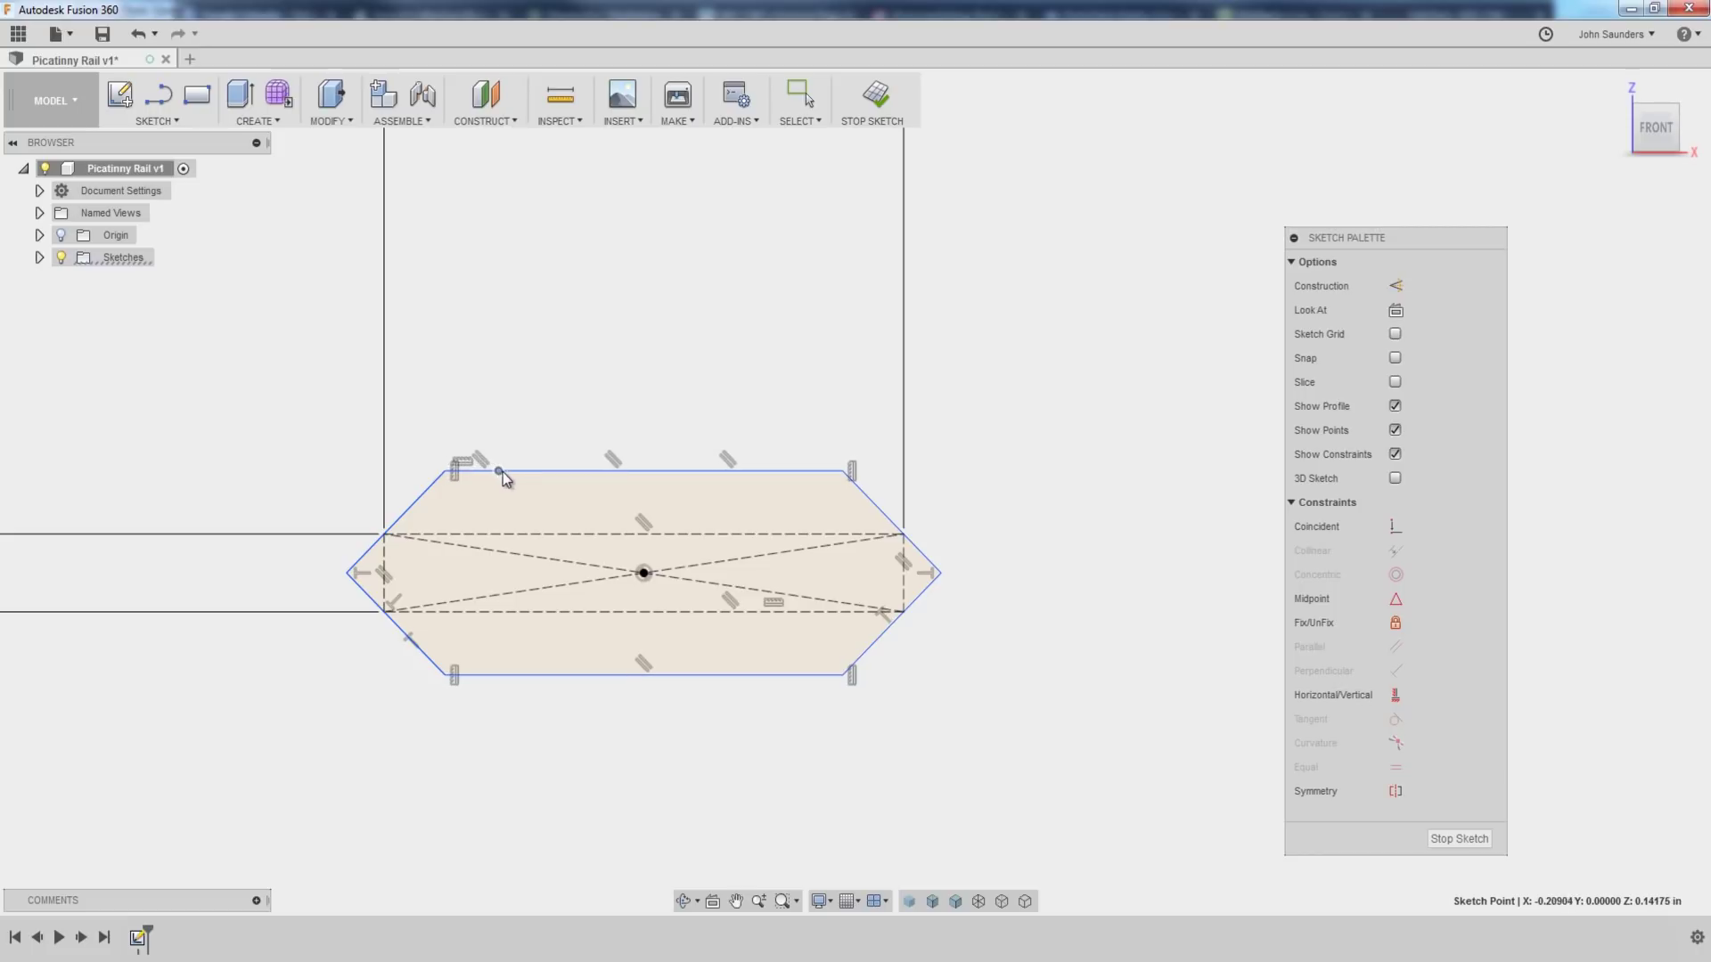
left_click(537, 469)
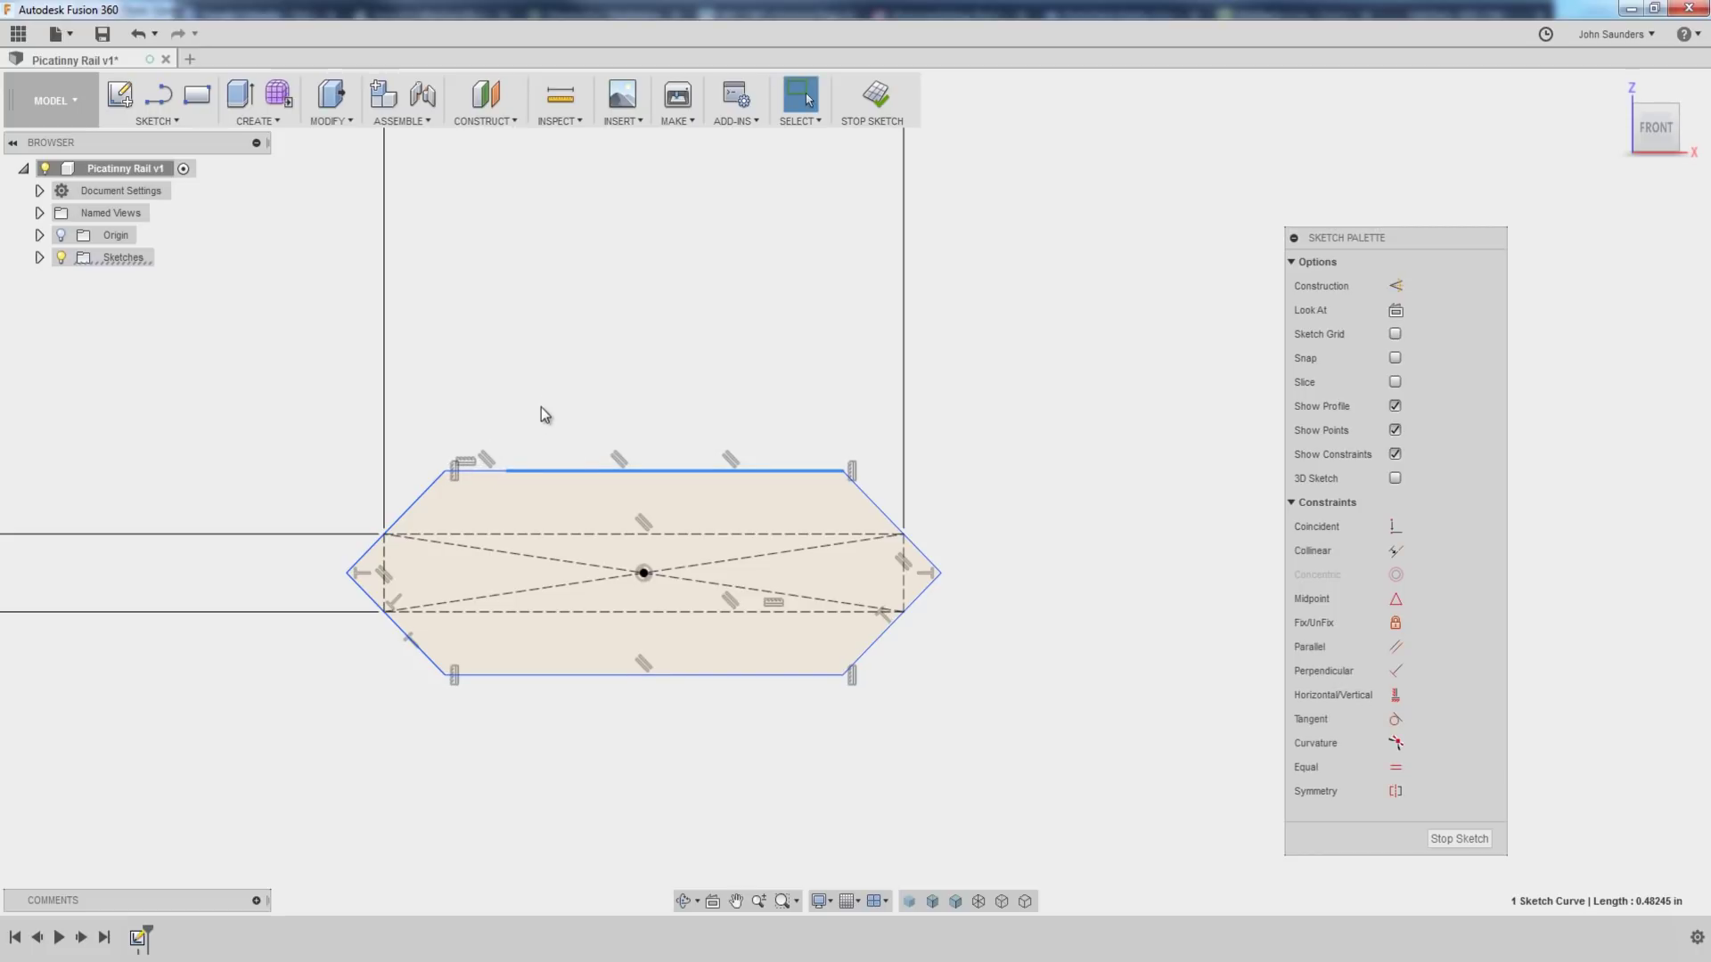
key("Delete")
key("l")
left_click(508, 470)
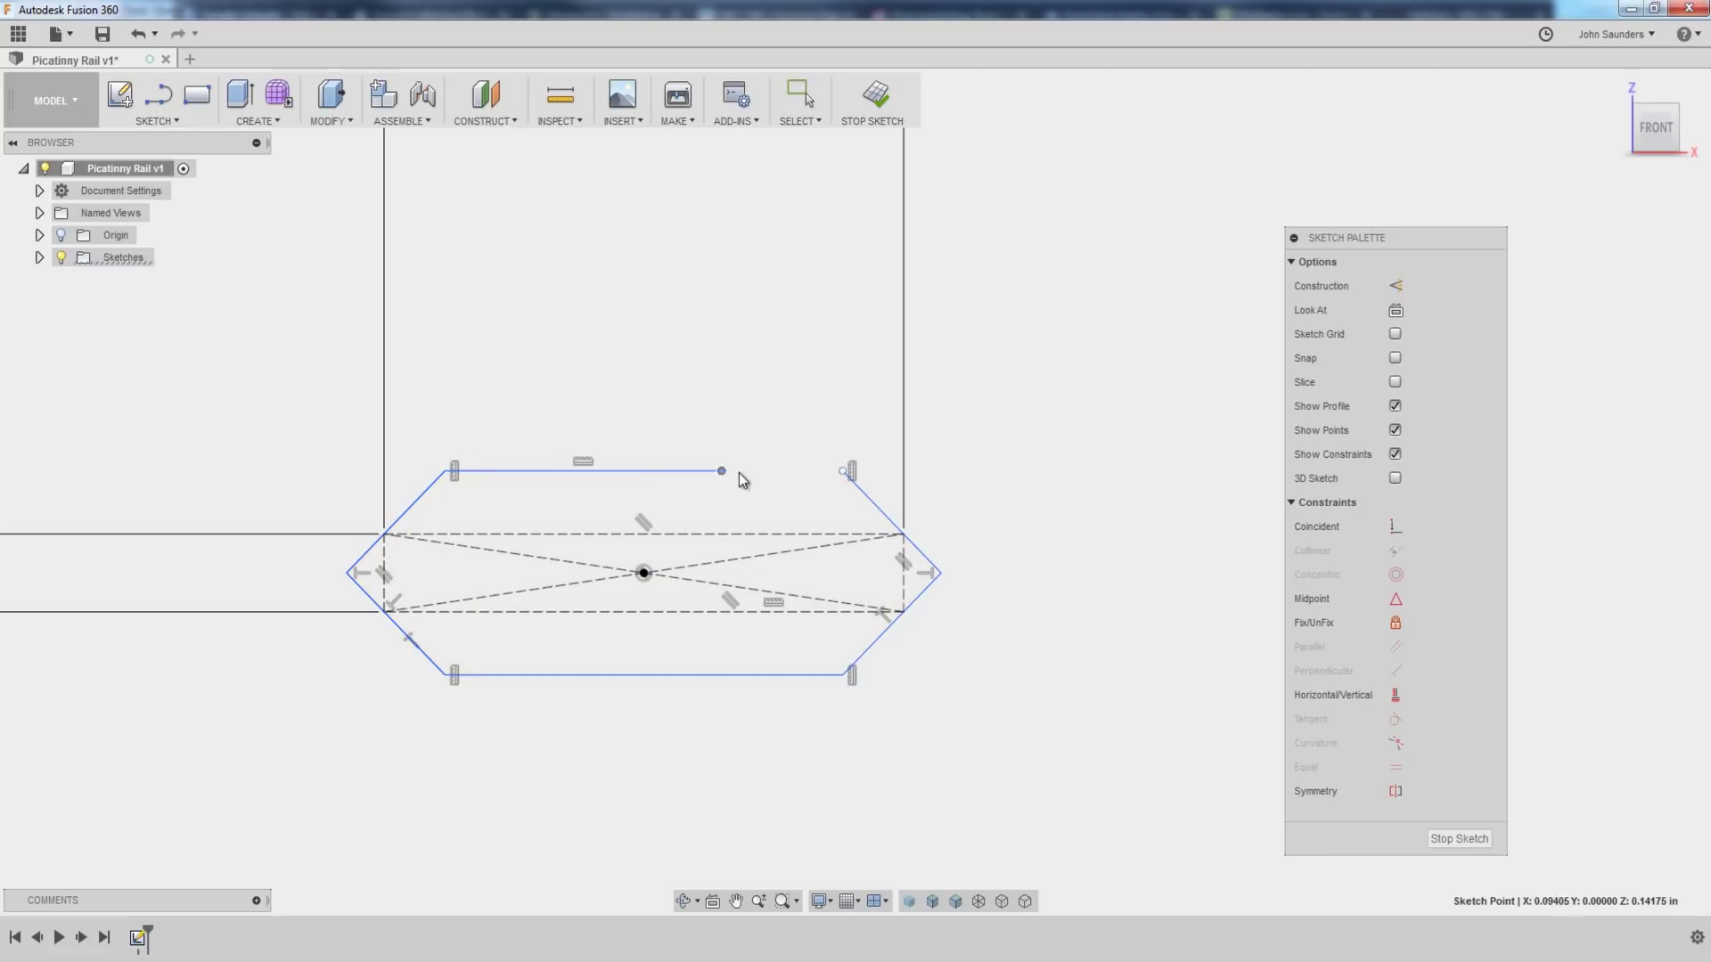
left_click(843, 470)
key("Escape")
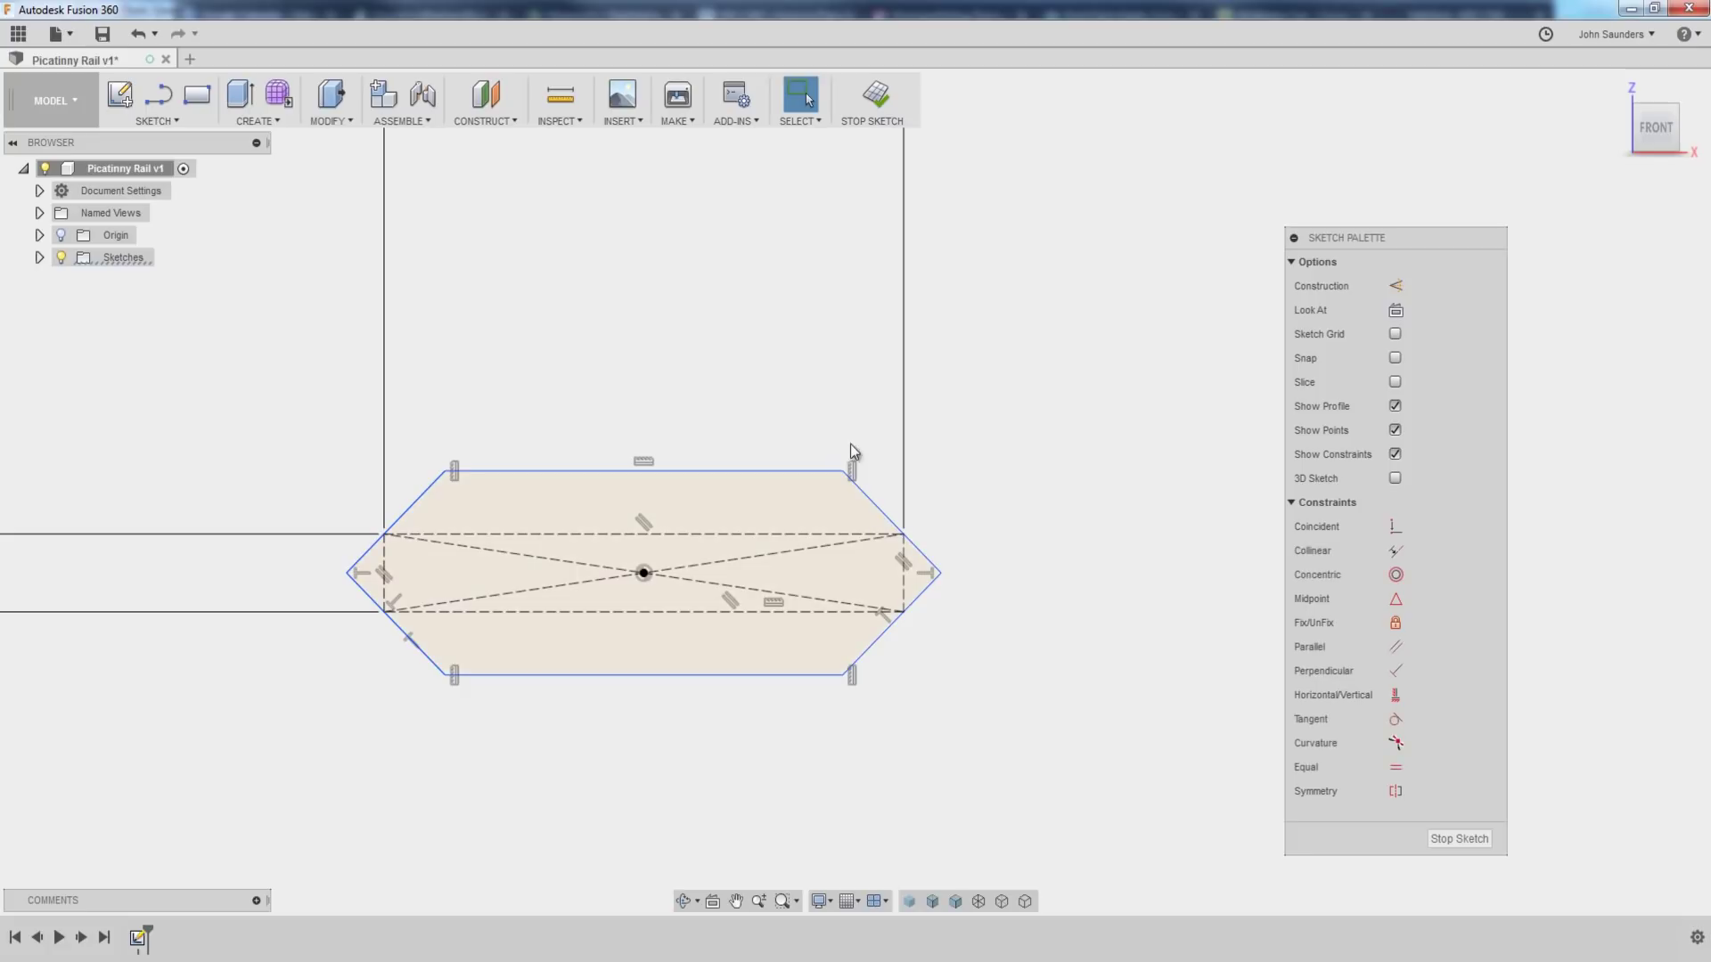
- Drag the top and bottom edges inward to make the hexagonal outline thinner
double_click(698, 470)
left_click_drag(698, 469, 705, 472)
left_click(512, 699)
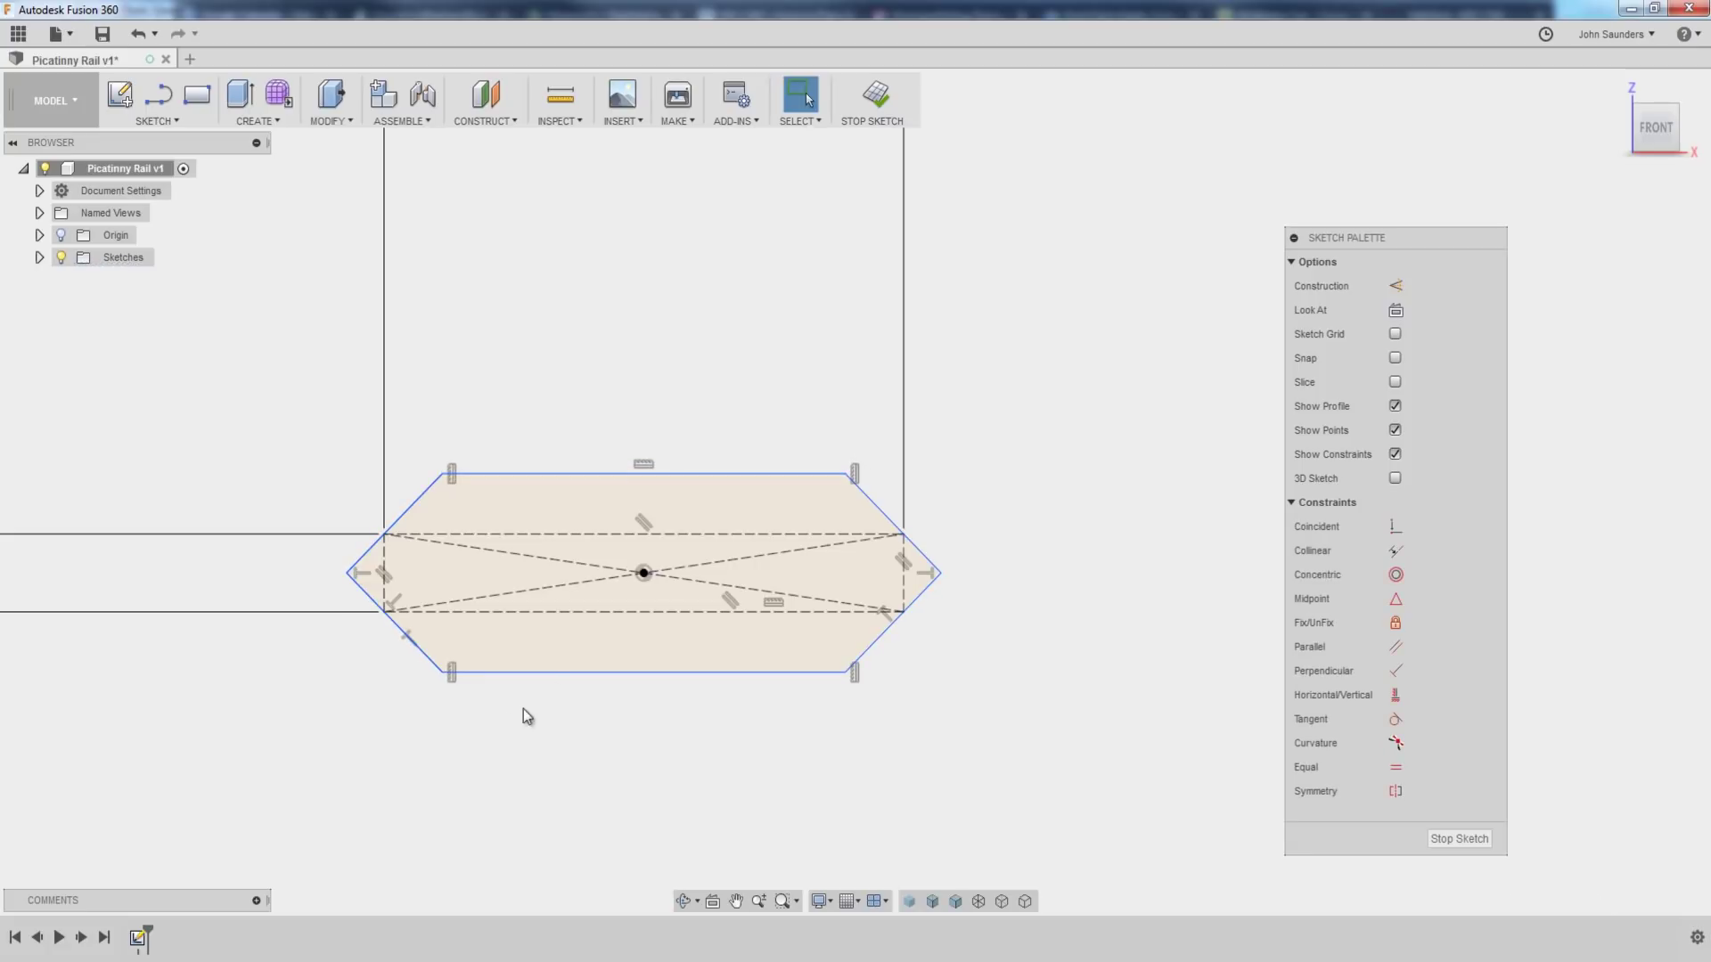
left_click_drag(556, 670, 557, 640)
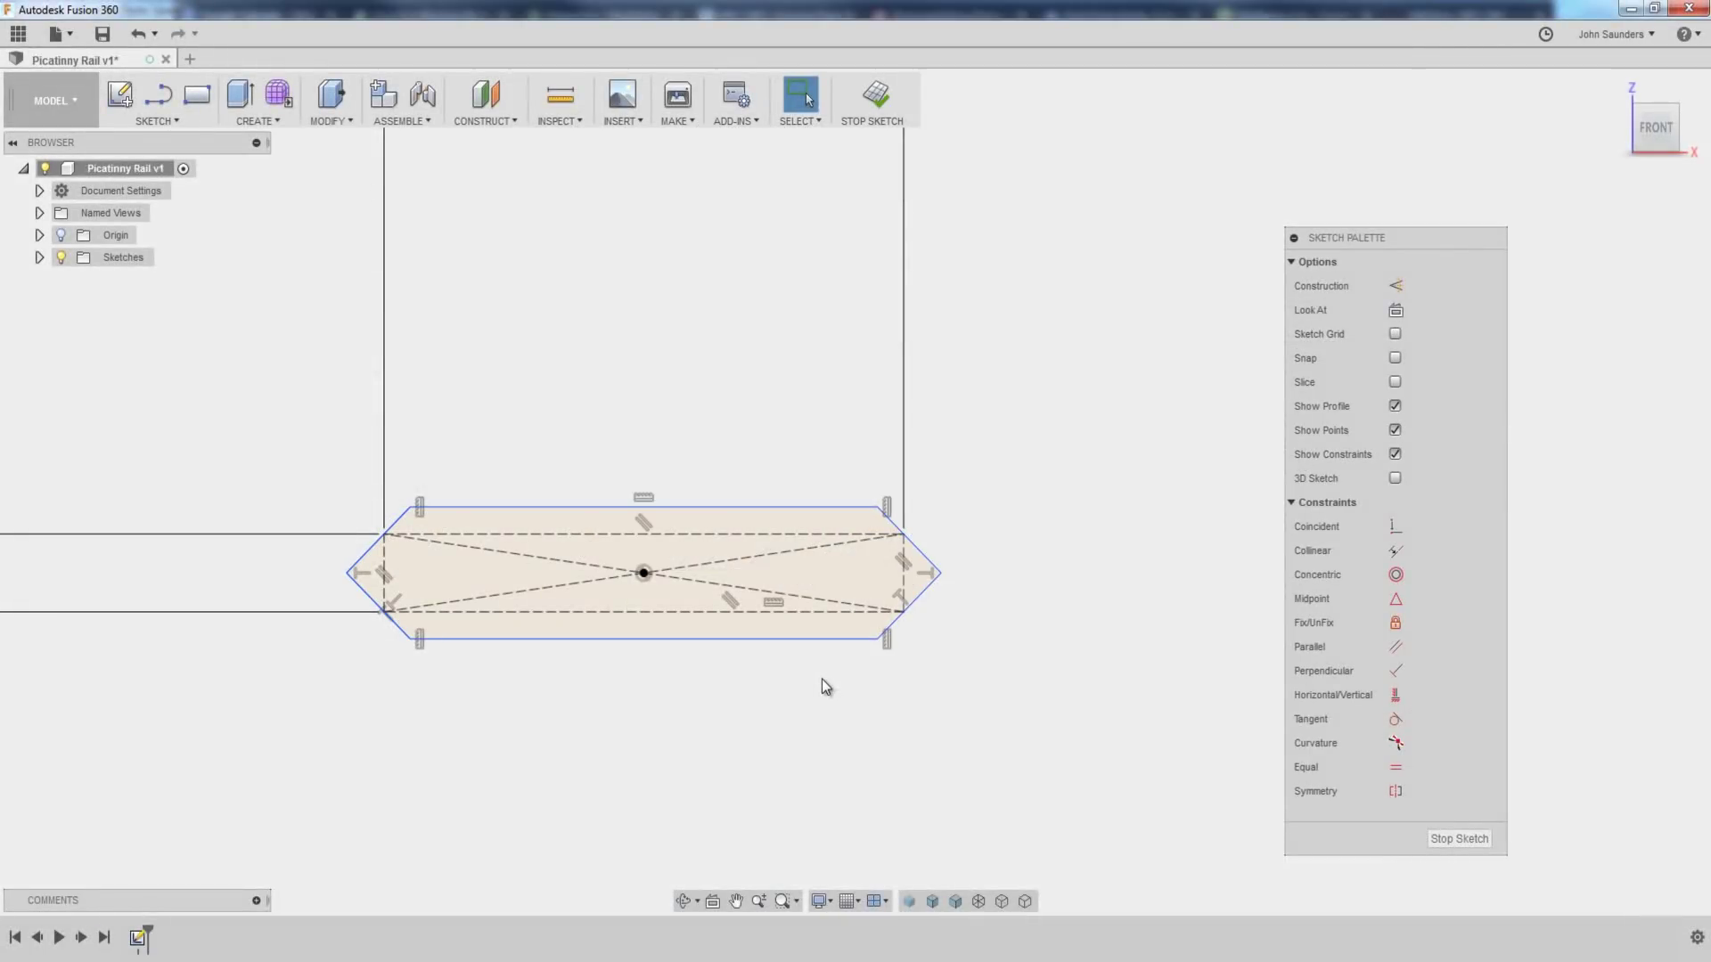
- Draw a rectangular stem under the rail's bottom edge and place a width dimension below it
key("l")
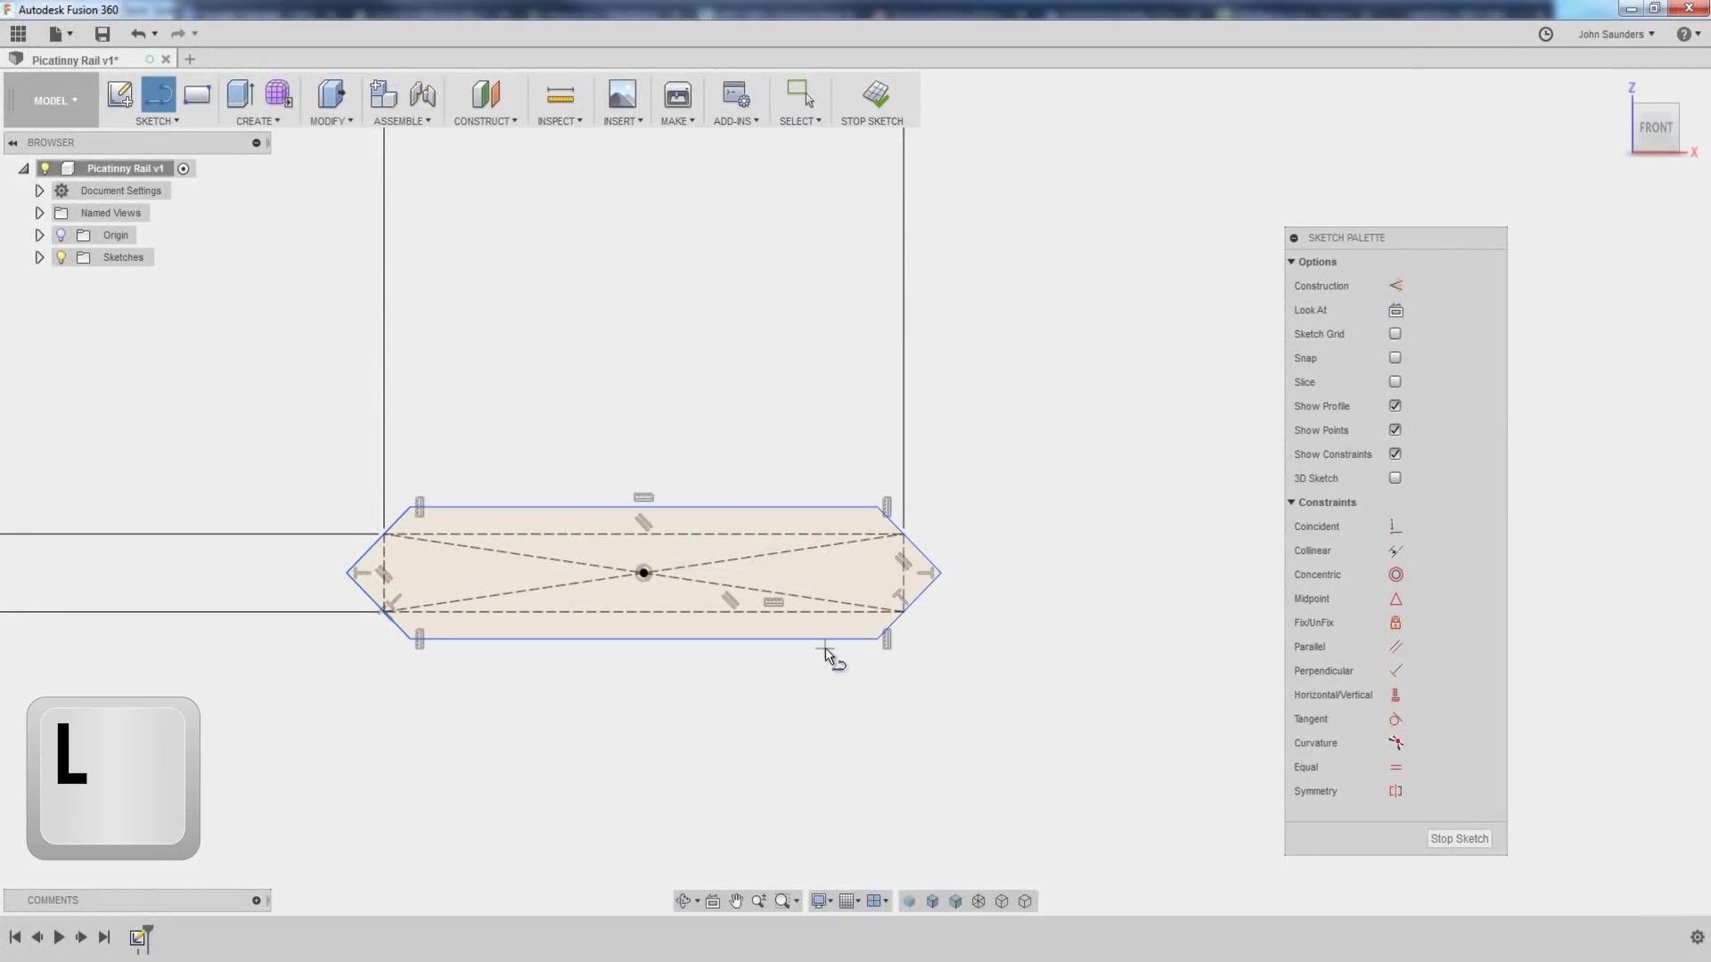
left_click(838, 638)
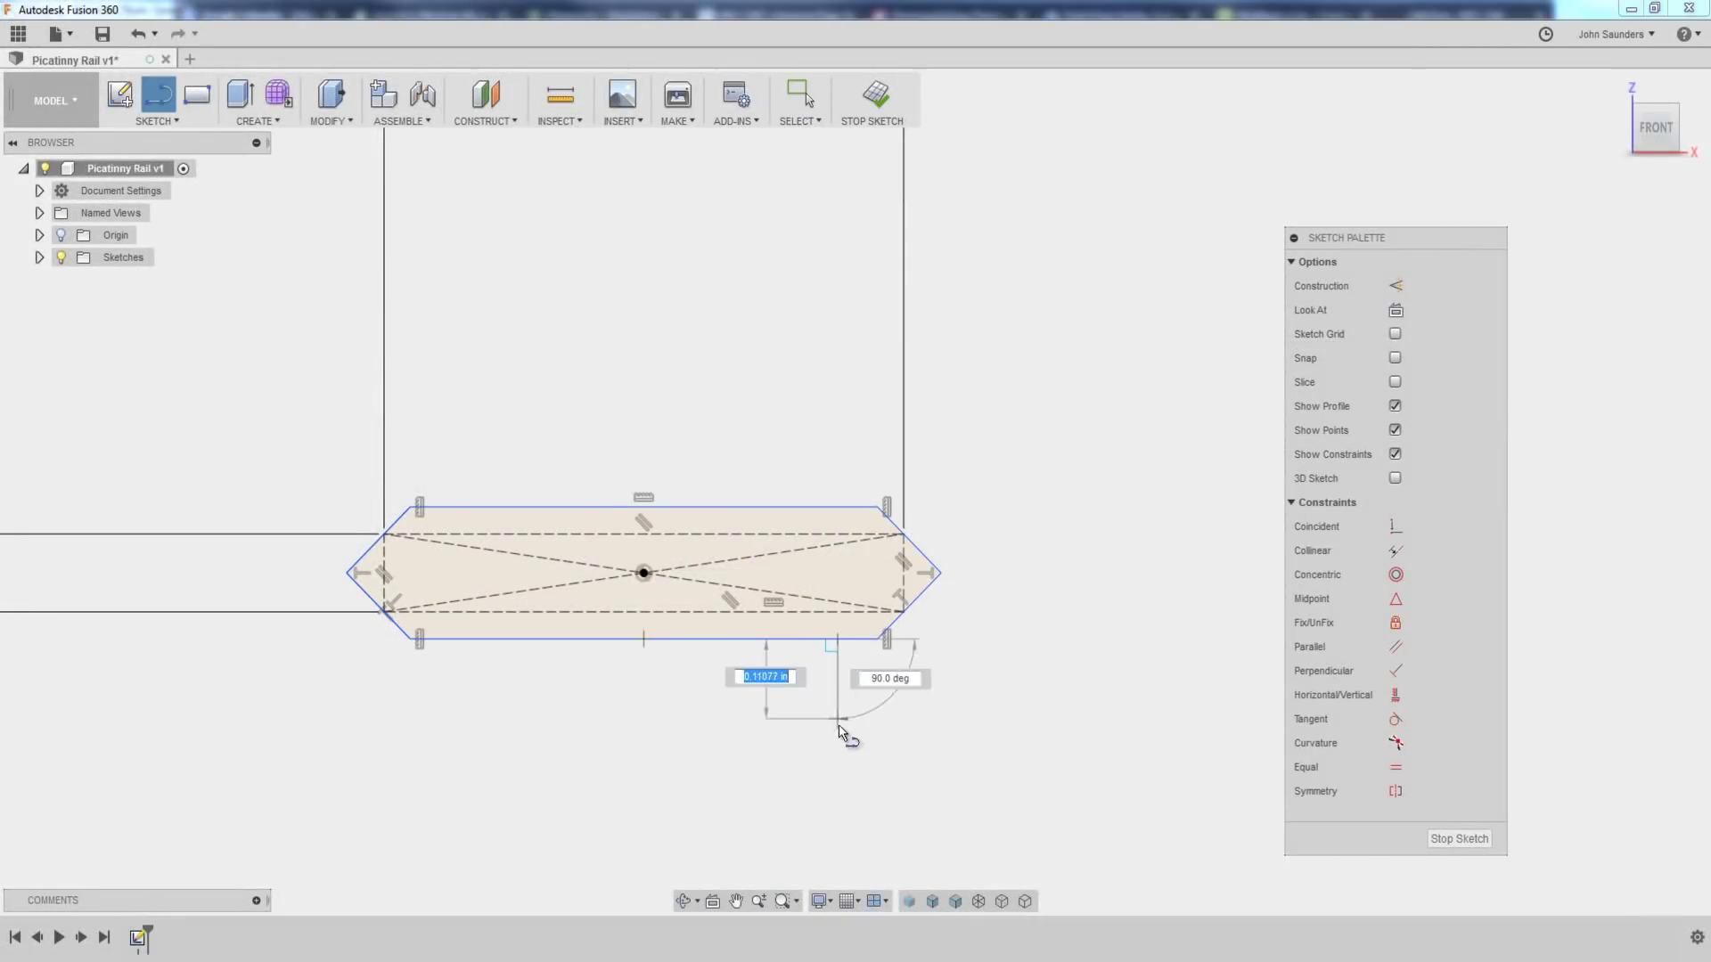
left_click(838, 767)
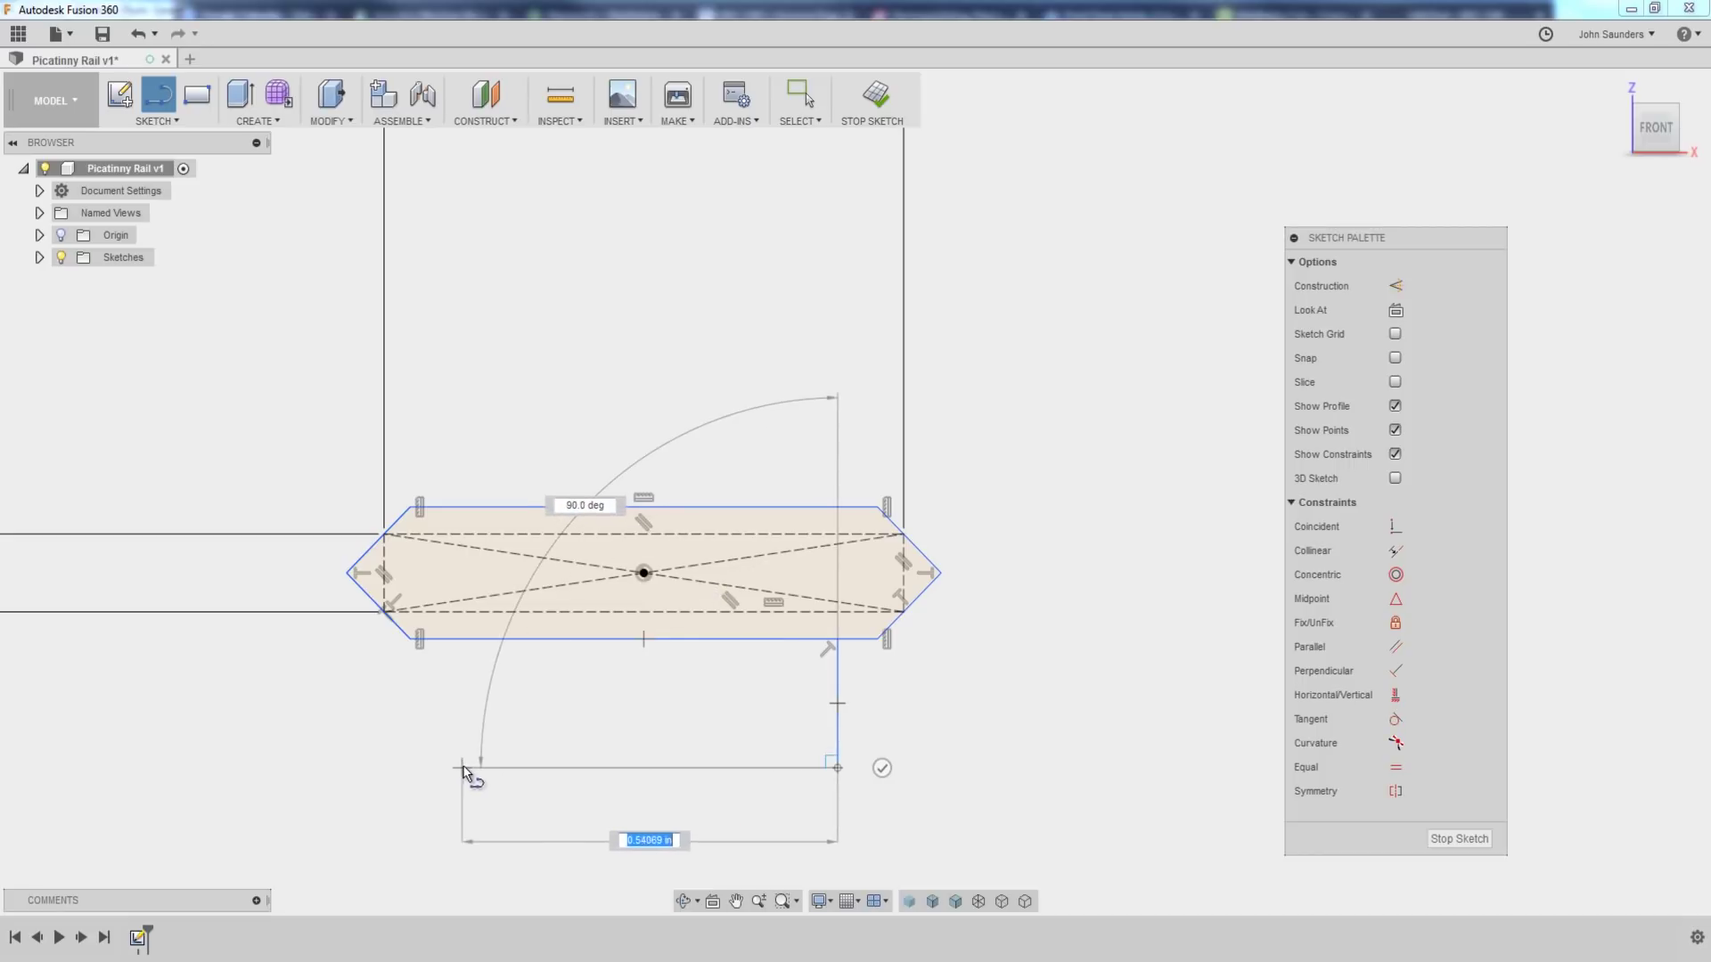
left_click(461, 767)
left_click(461, 639)
key("Escape")
scroll(415, 723, "down", 2)
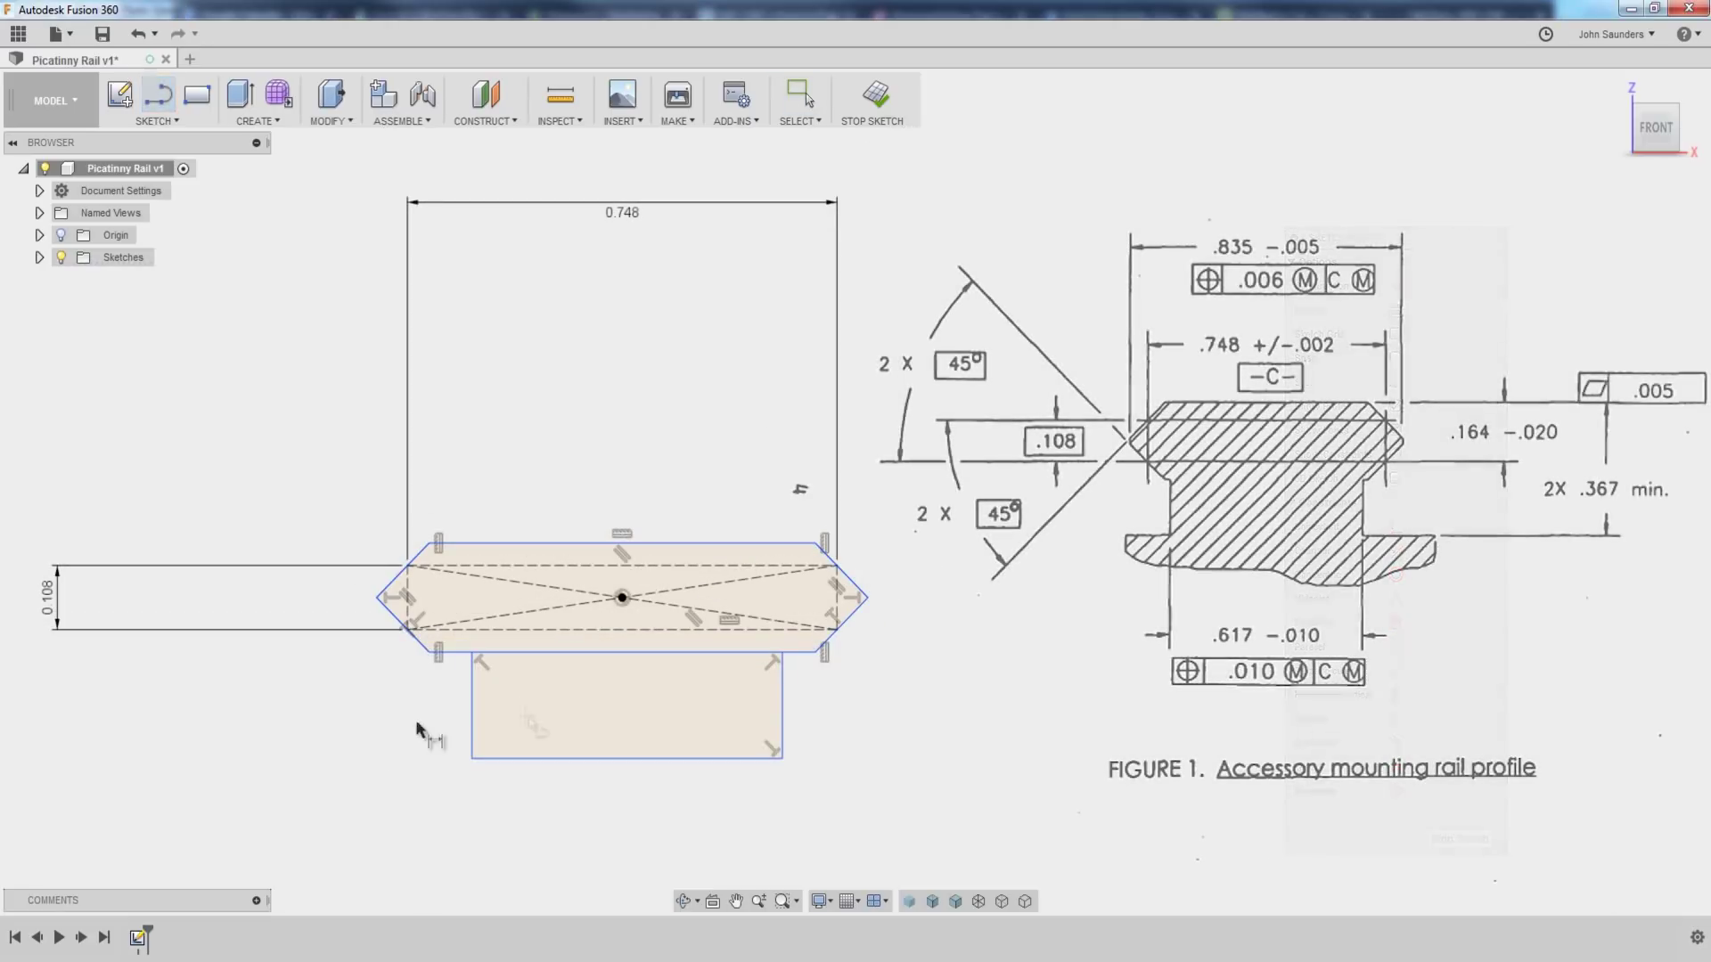
left_click(577, 760)
left_click(617, 793)
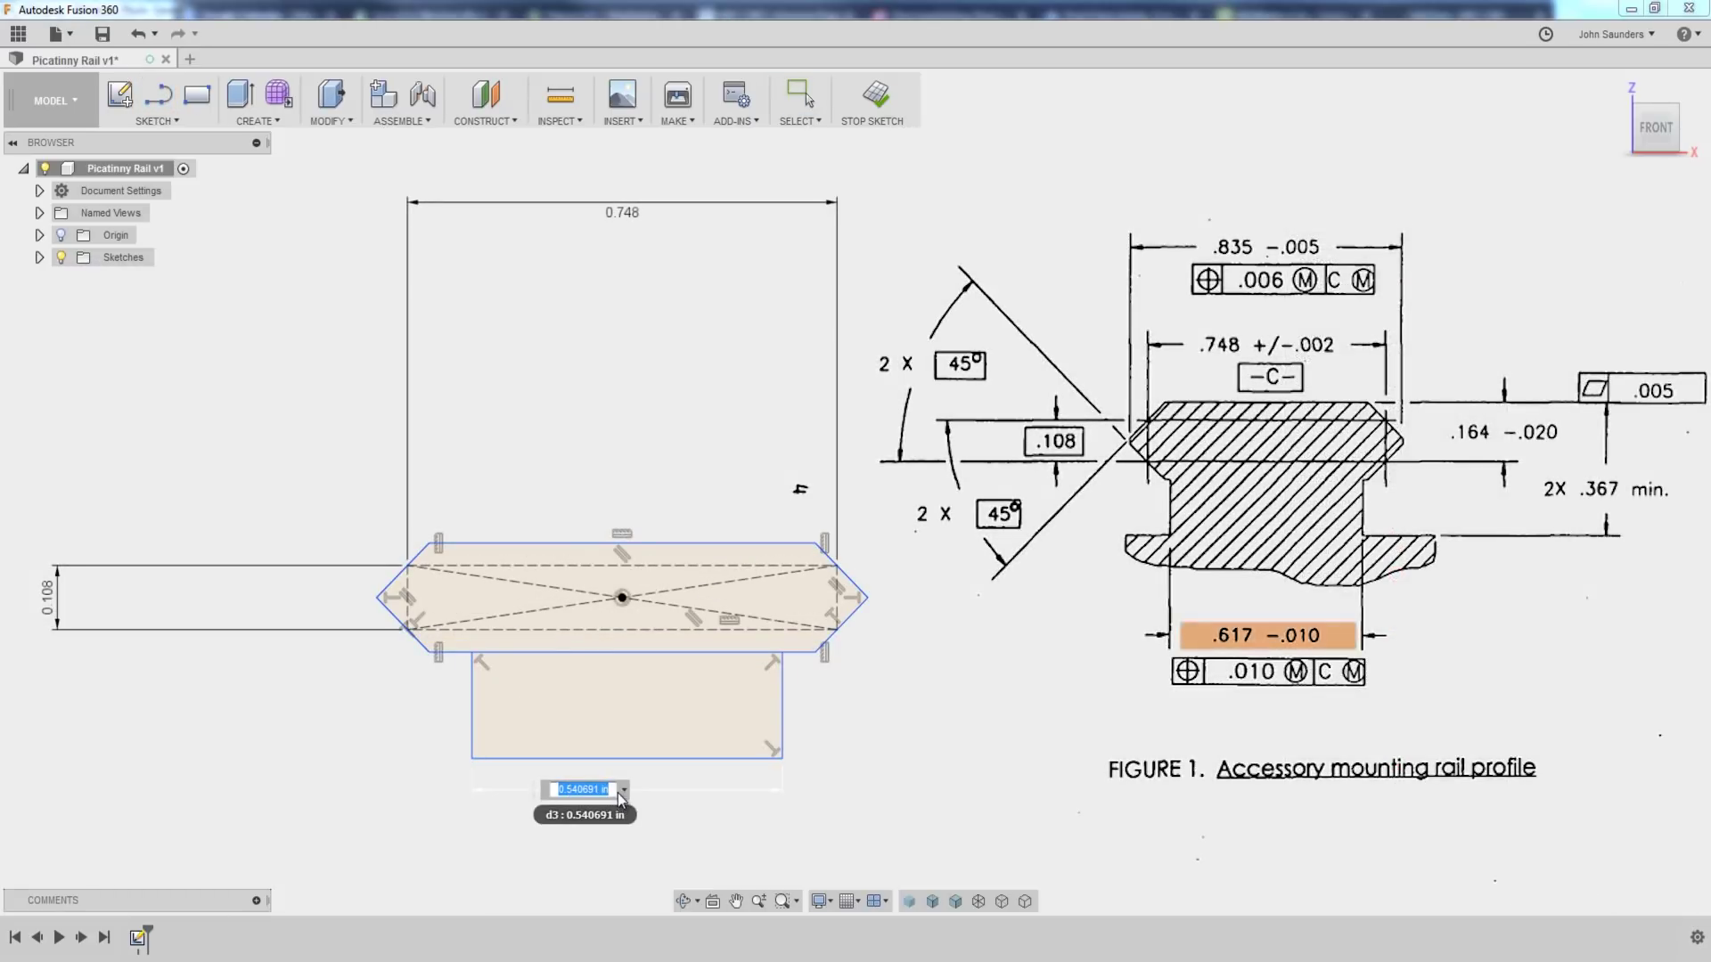
- Set the stem width to 0.617, then dimension its right side to the centre as d3/2 (0.3085)
type(".617")
key("Return")
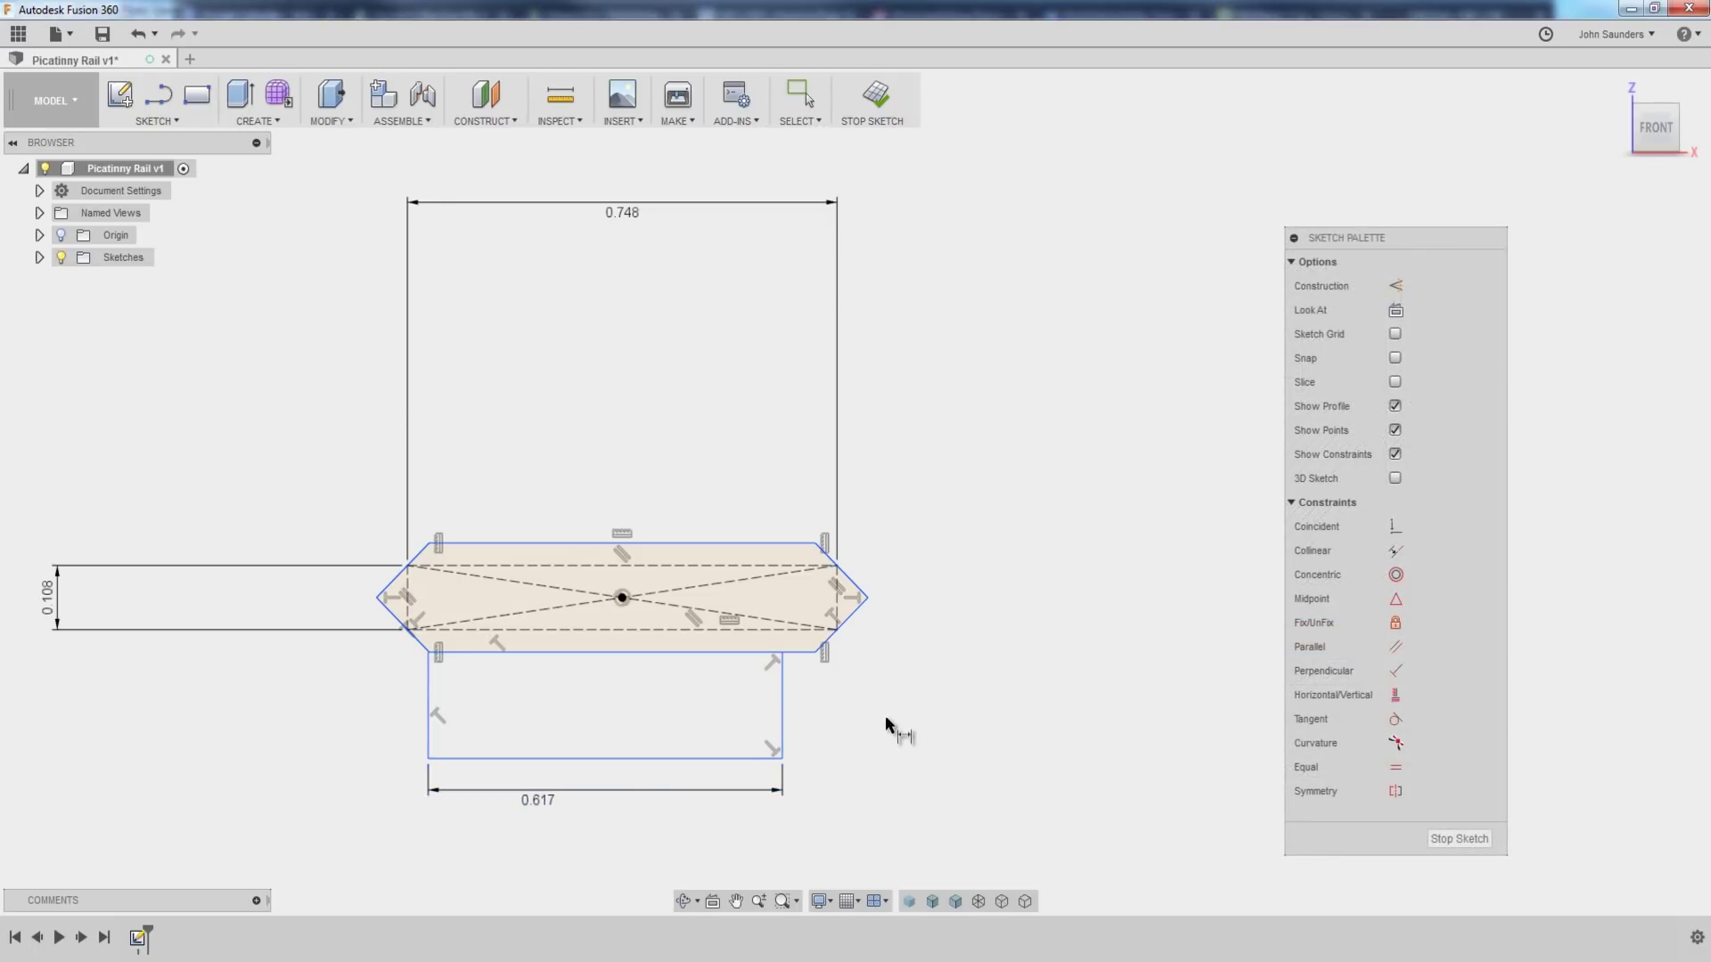
key("d")
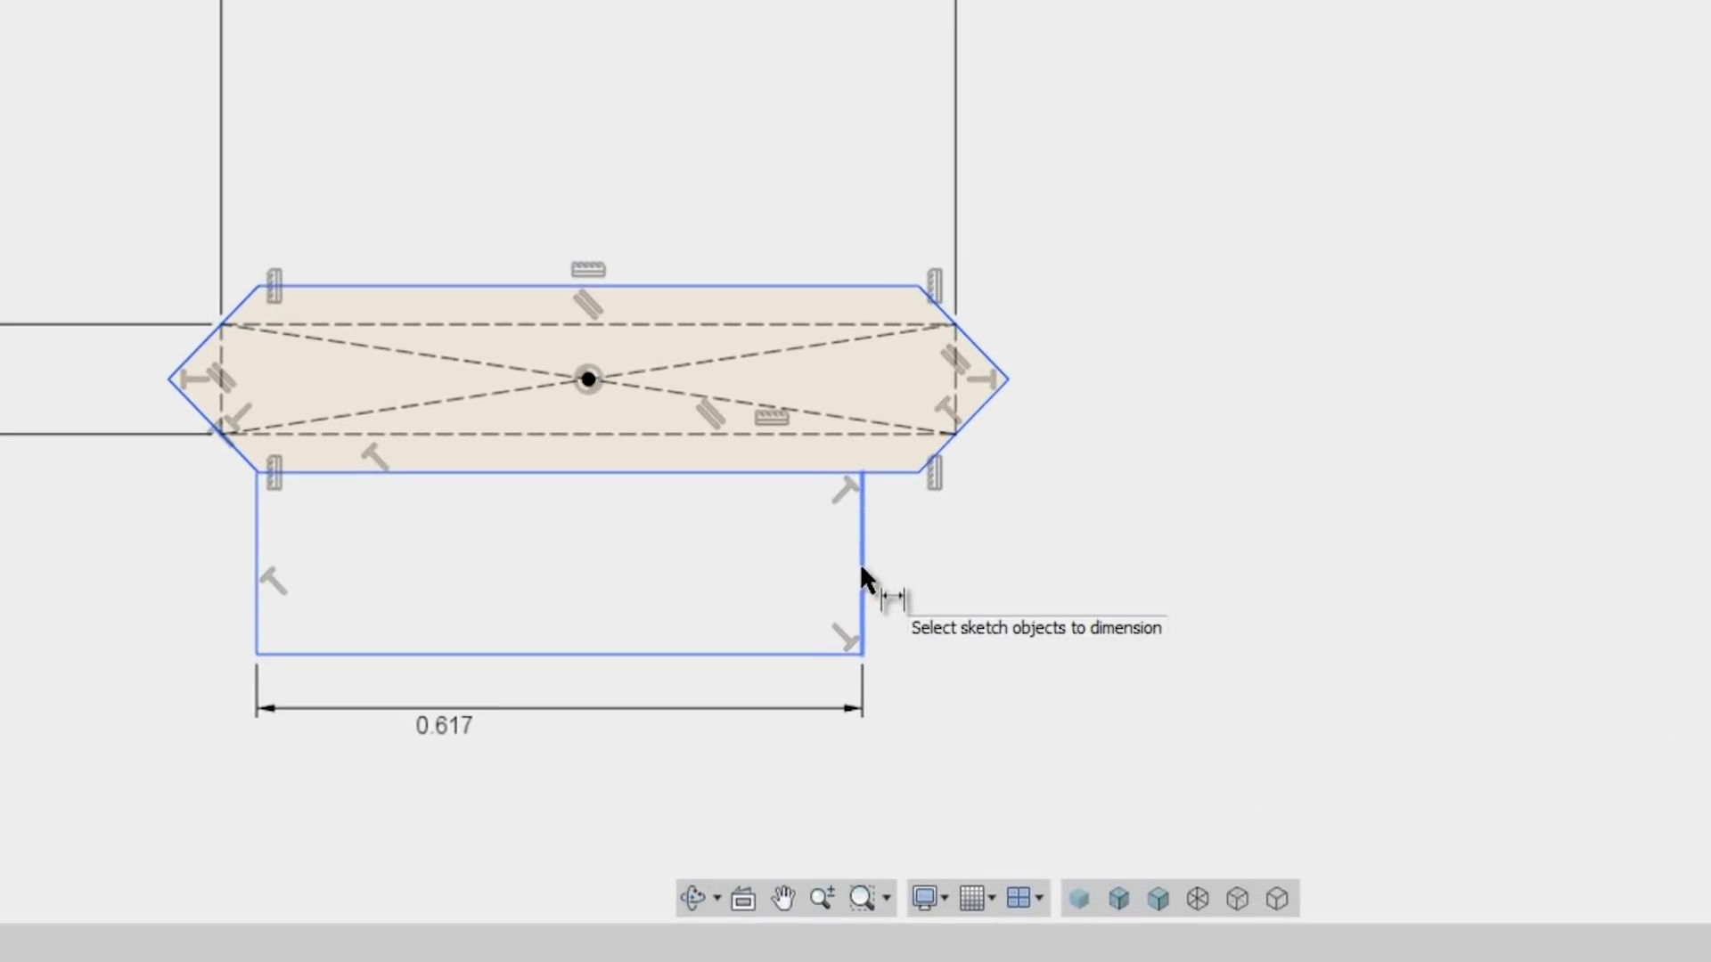
left_click(861, 565)
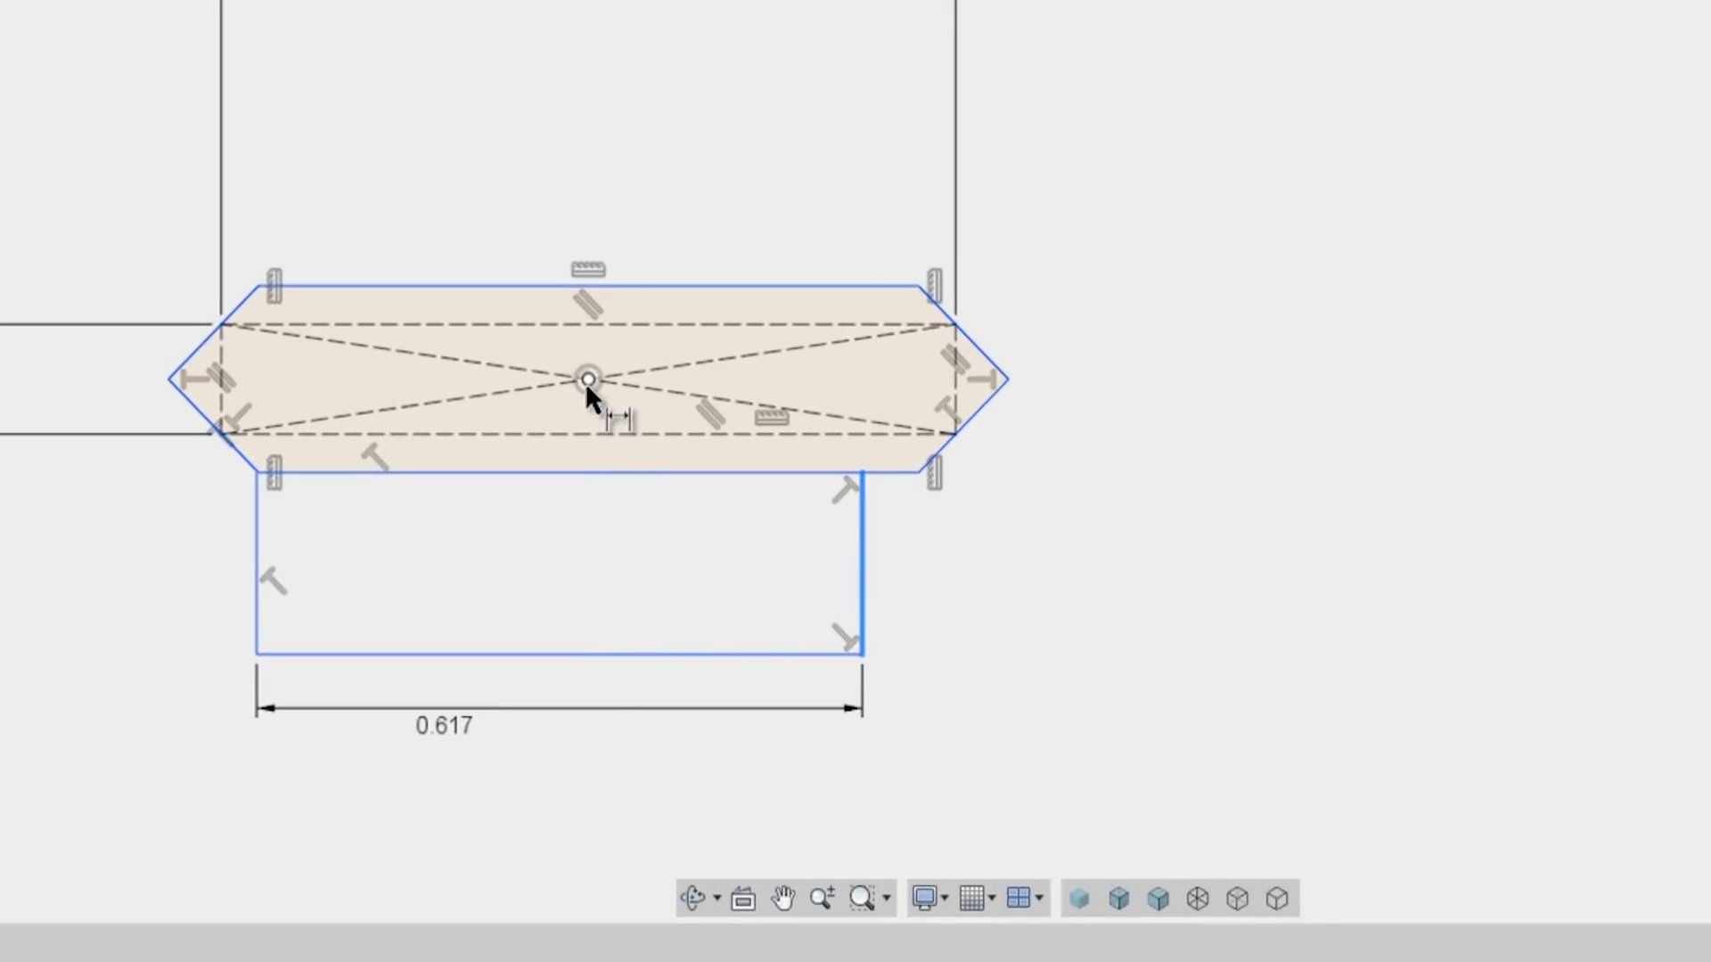
left_click(586, 381)
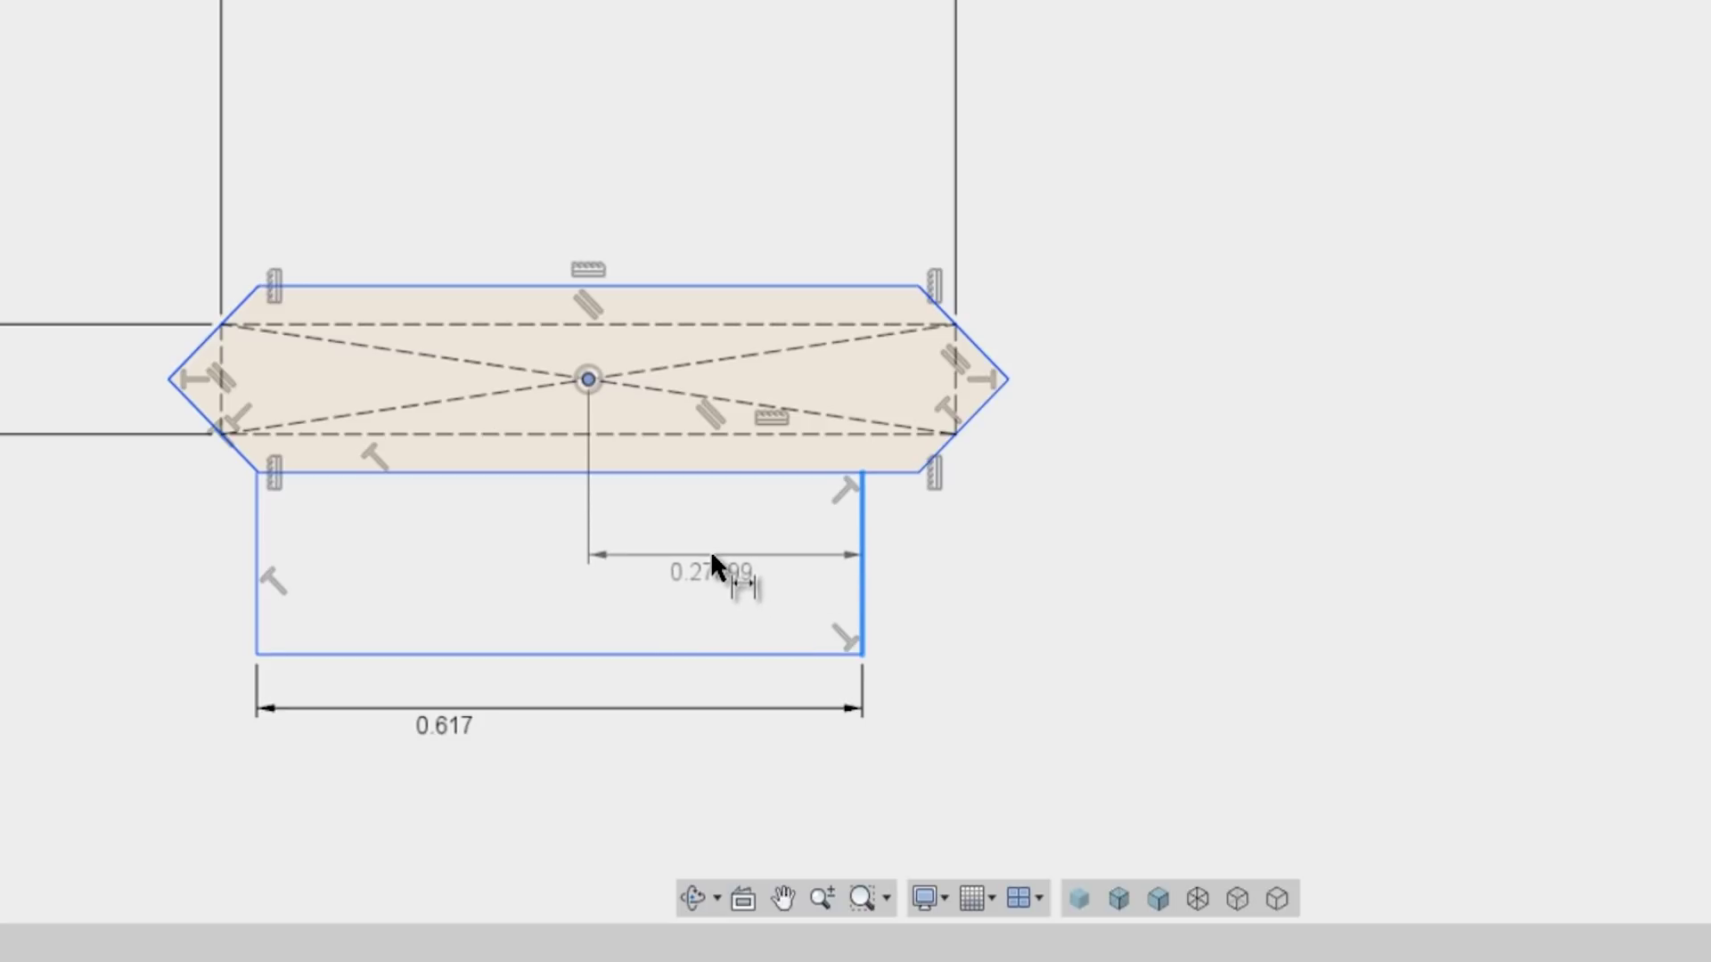
left_click(713, 563)
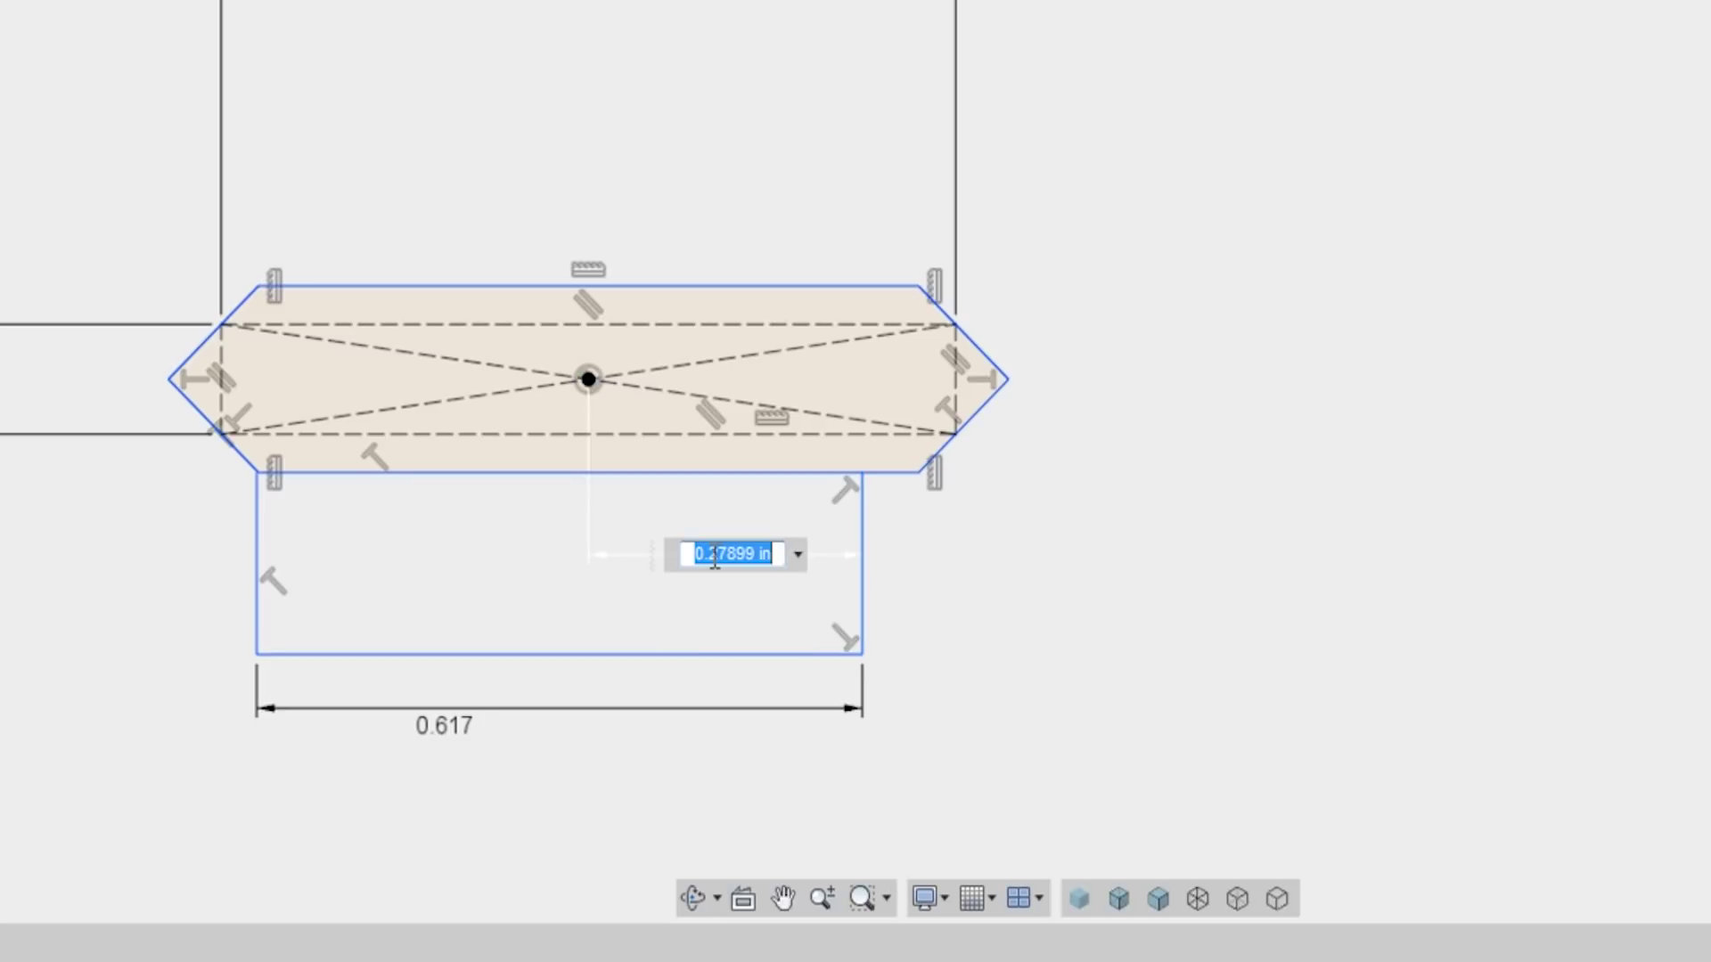
left_click(462, 738)
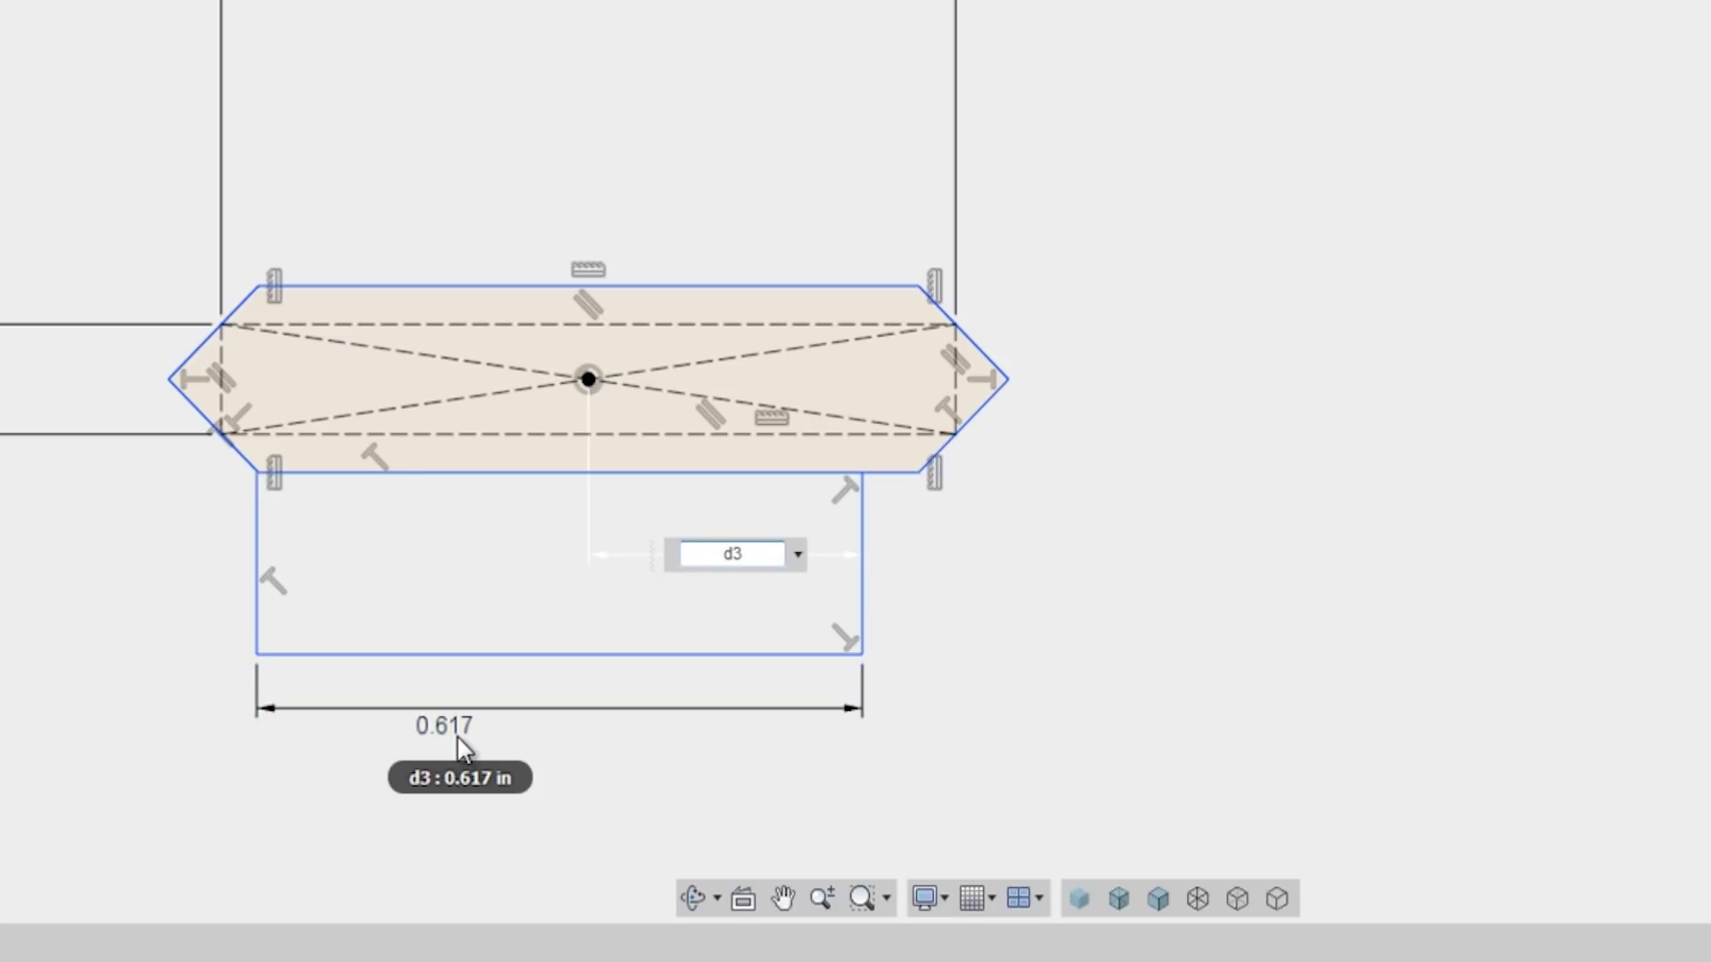
type("/2")
key("Return")
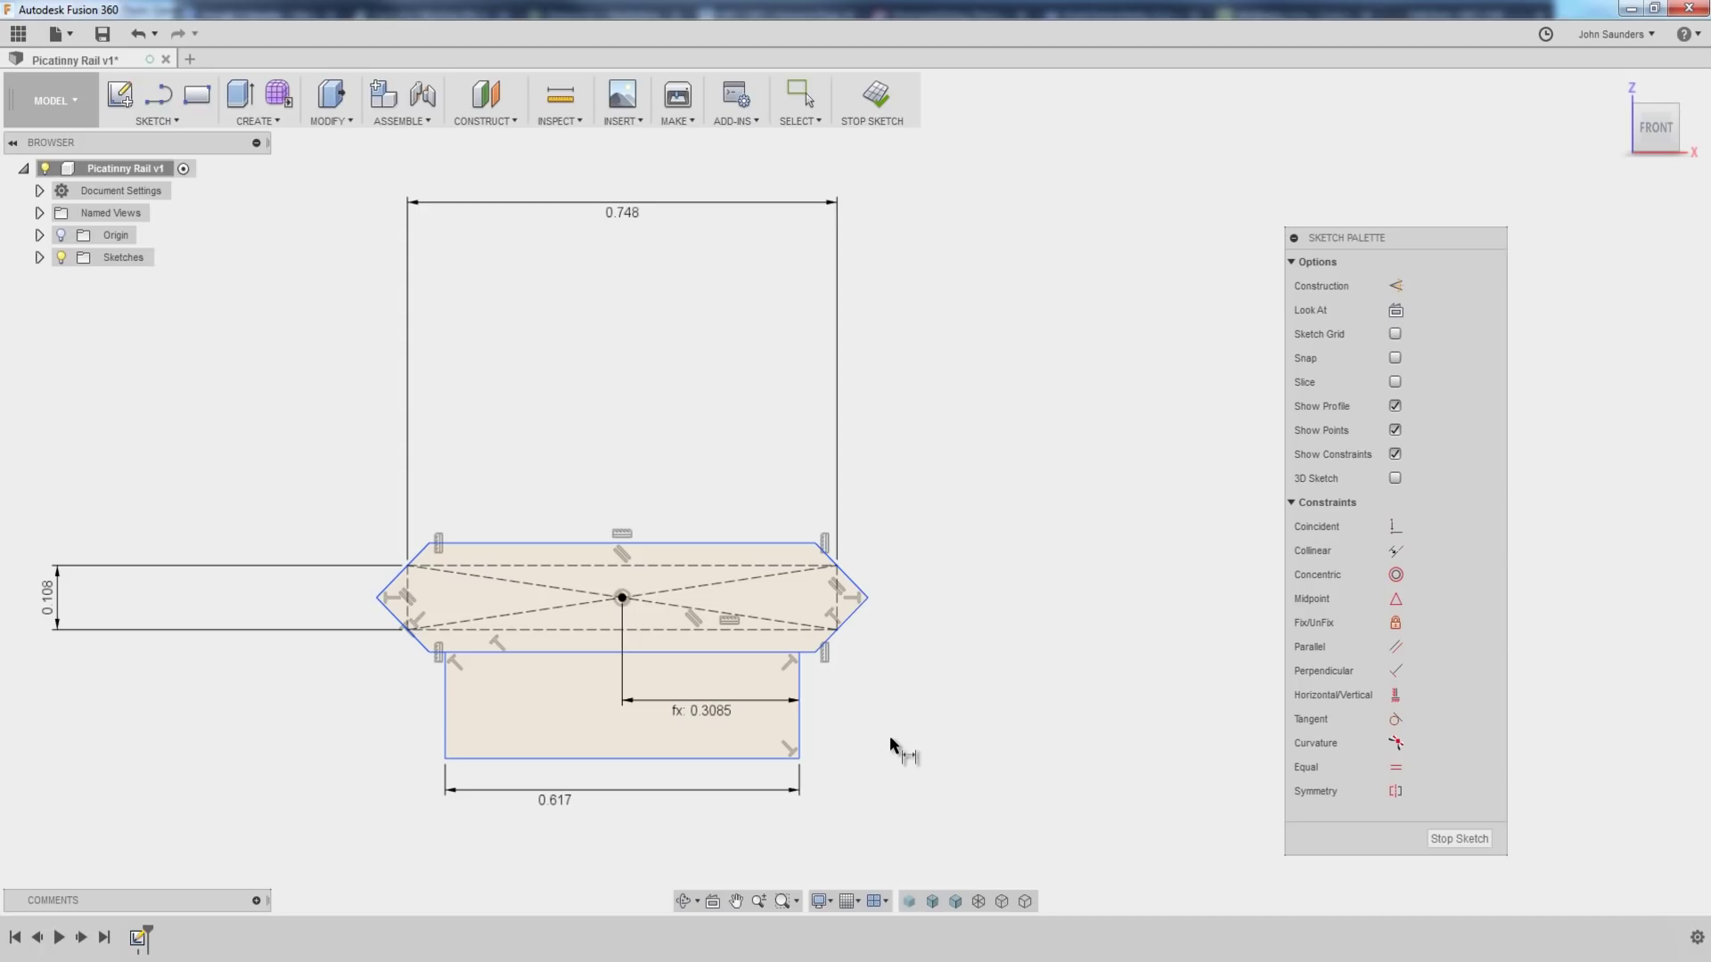
- Dimension the overall height from stem bottom to rail top as 0.367
key("d")
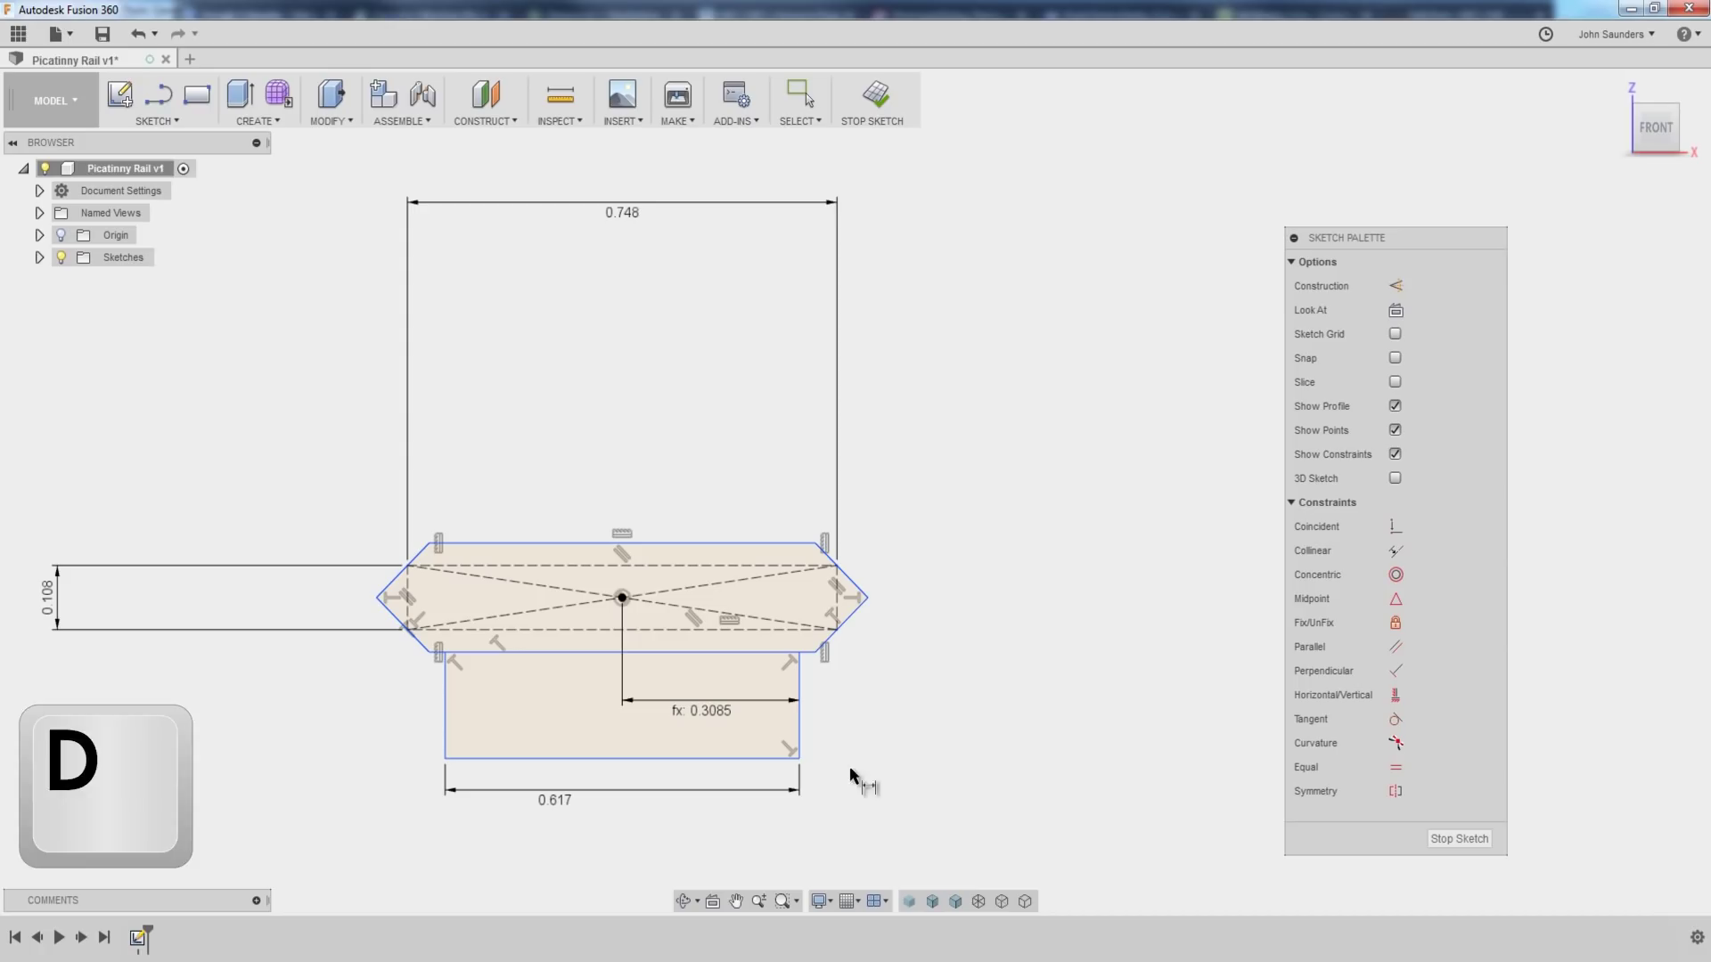
left_click(746, 757)
left_click(798, 551)
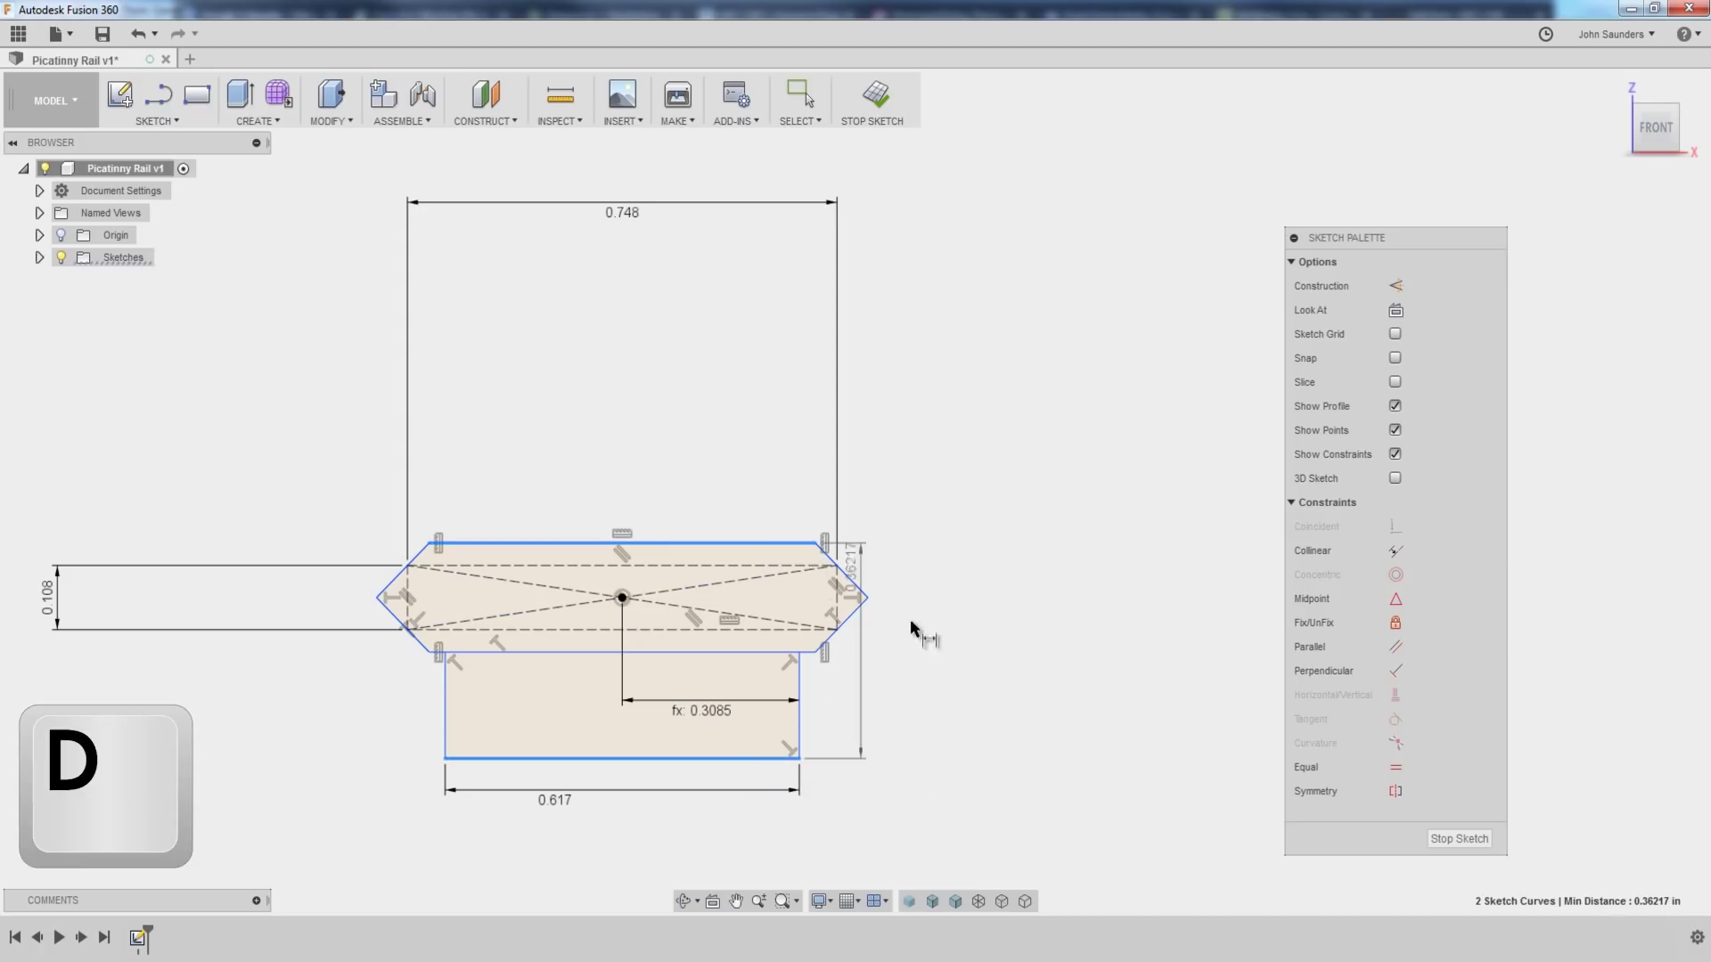
left_click(955, 645)
type(".3")
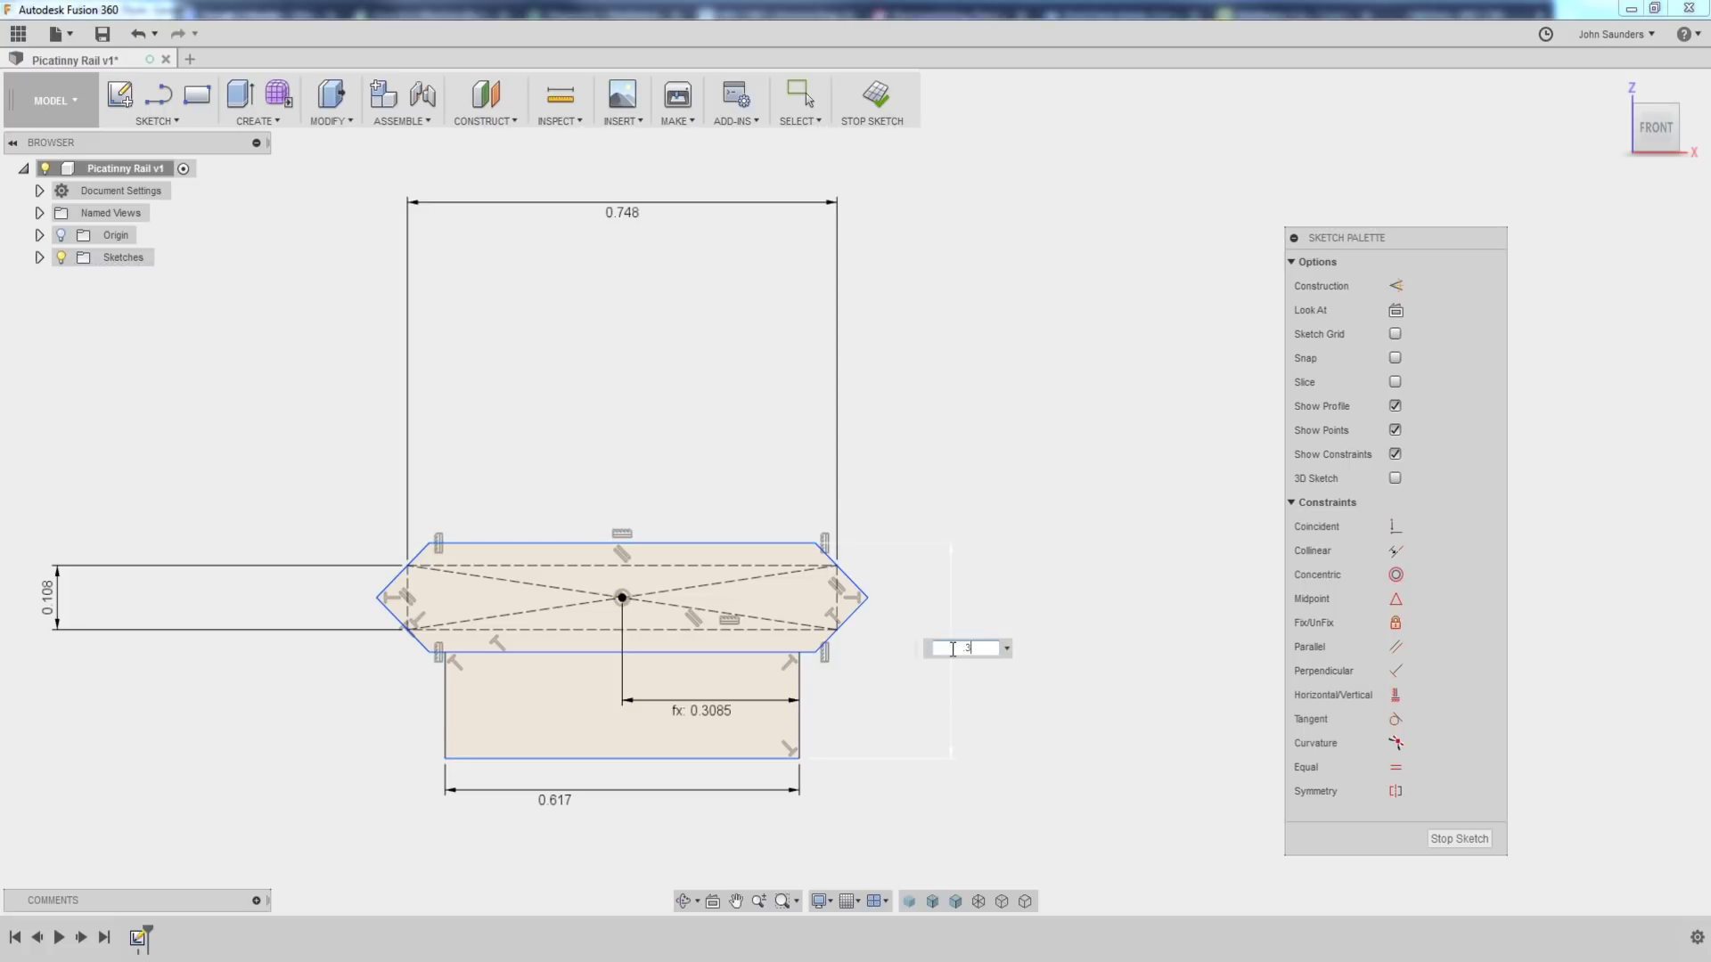
type("67")
key("Return")
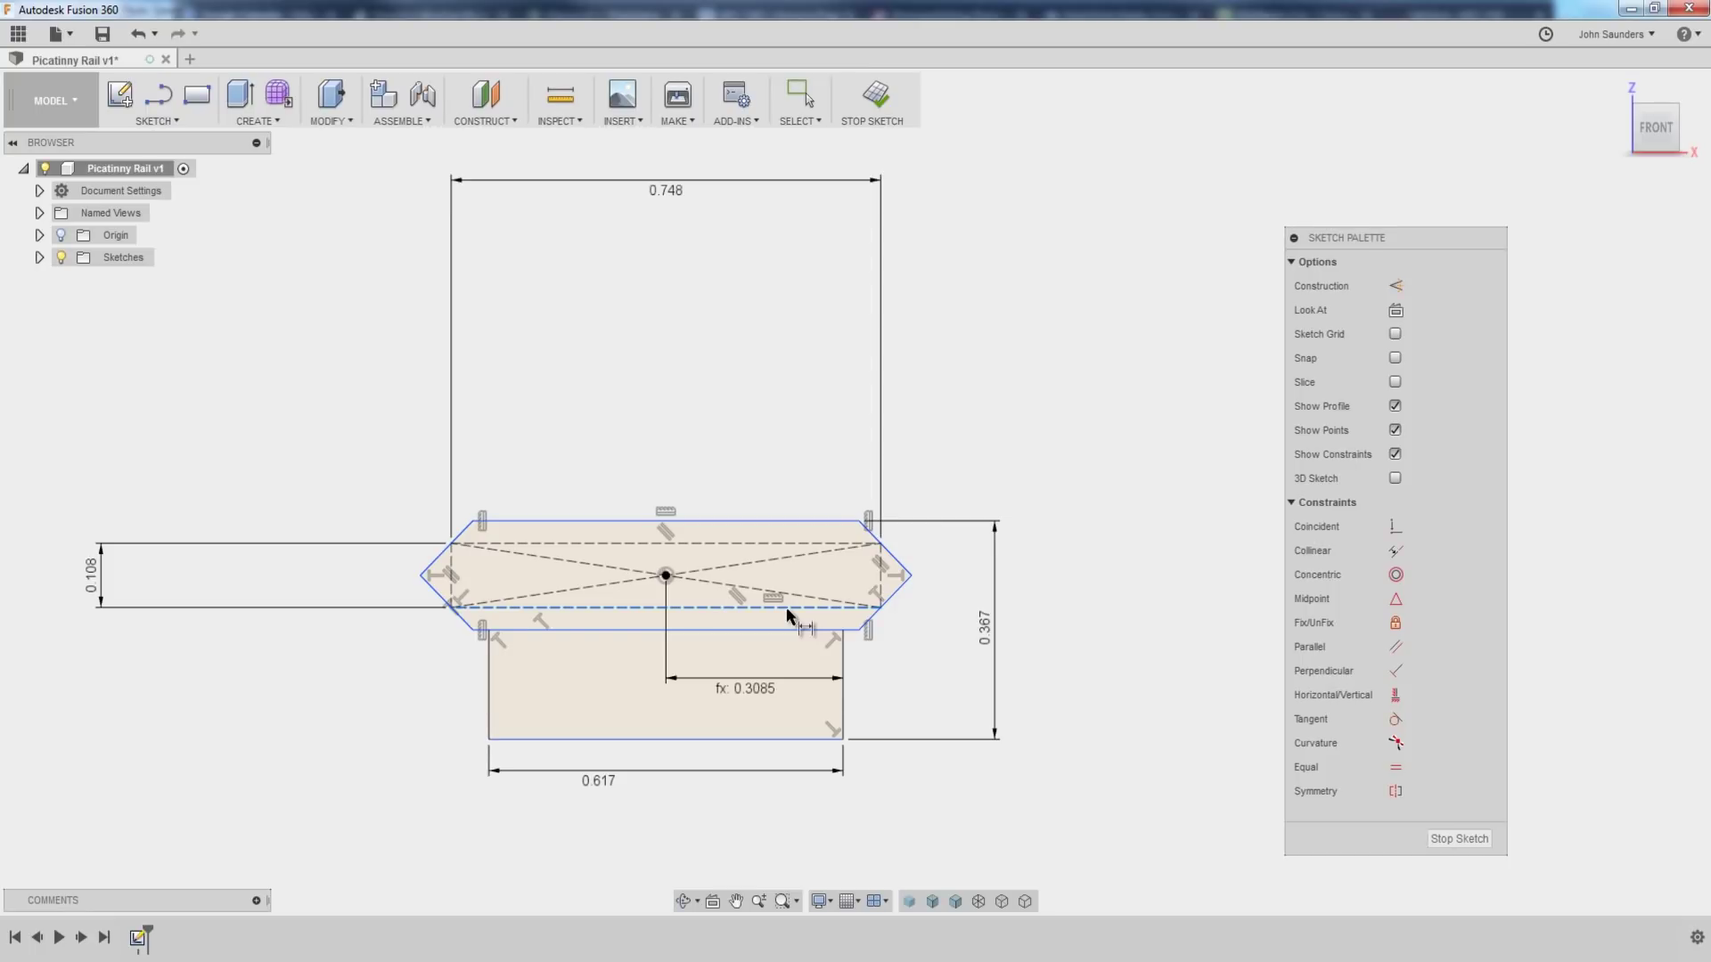
- Dimension the construction line to the rail's top edge as 0.164
left_click(786, 607)
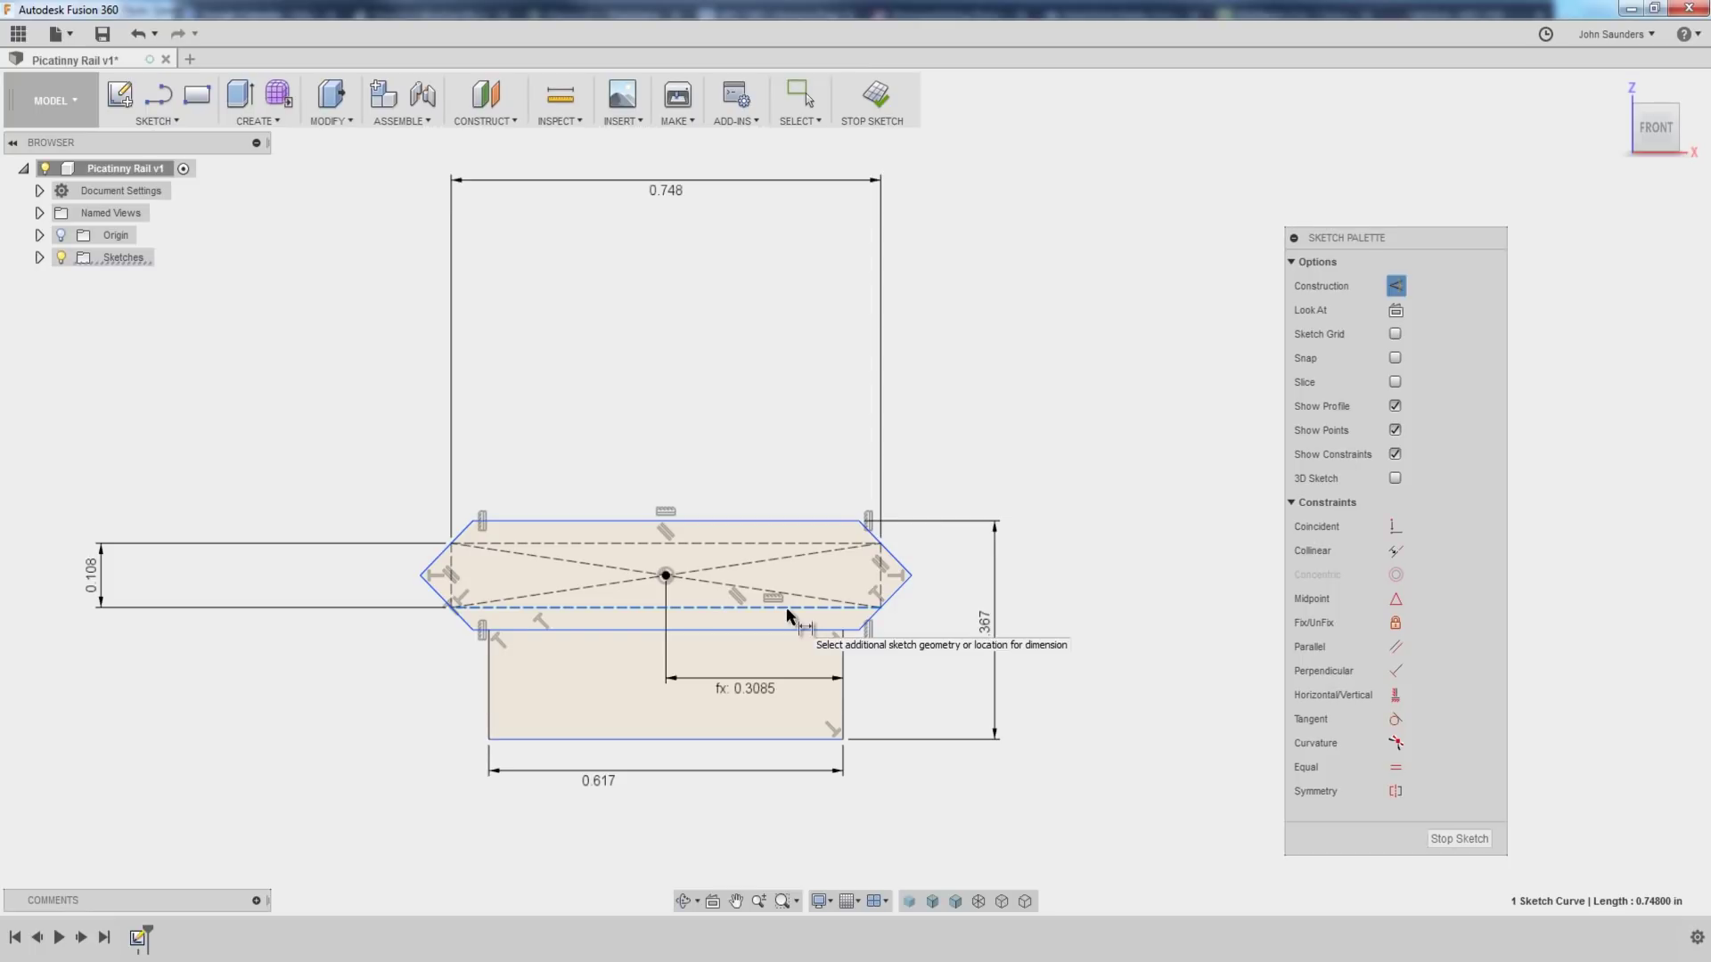
left_click(756, 520)
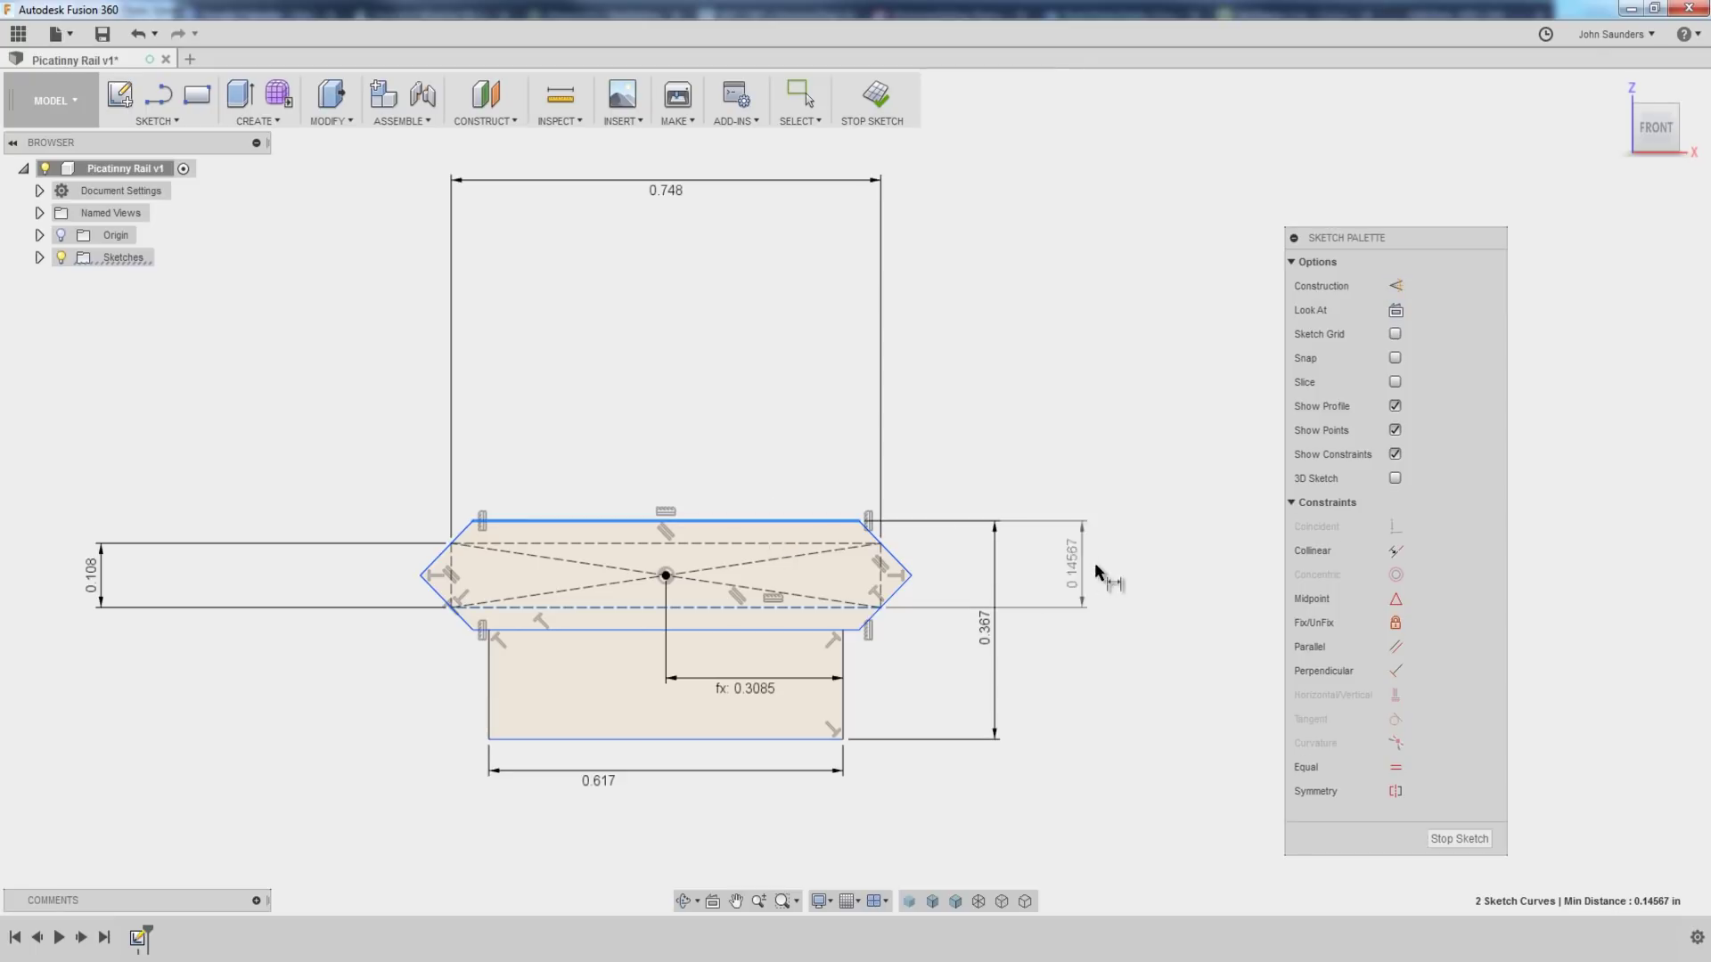
left_click(1095, 567)
type(".164")
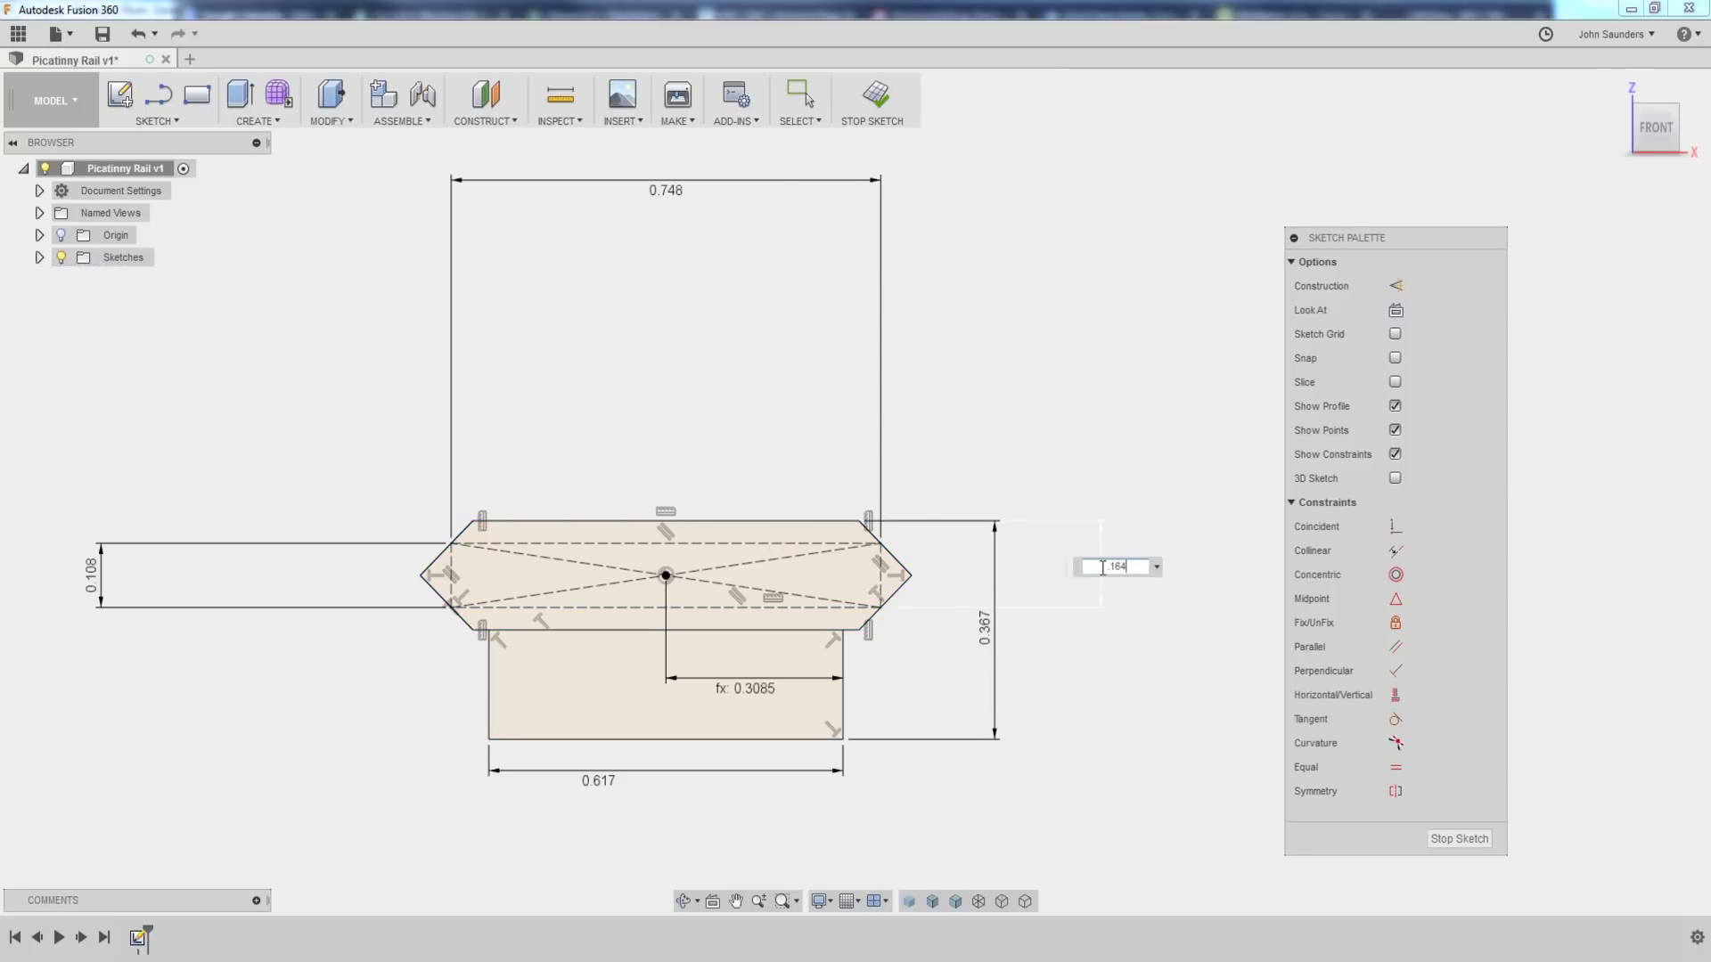
key("Return")
scroll(960, 636, "up", 2)
scroll(1153, 543, "down", 1)
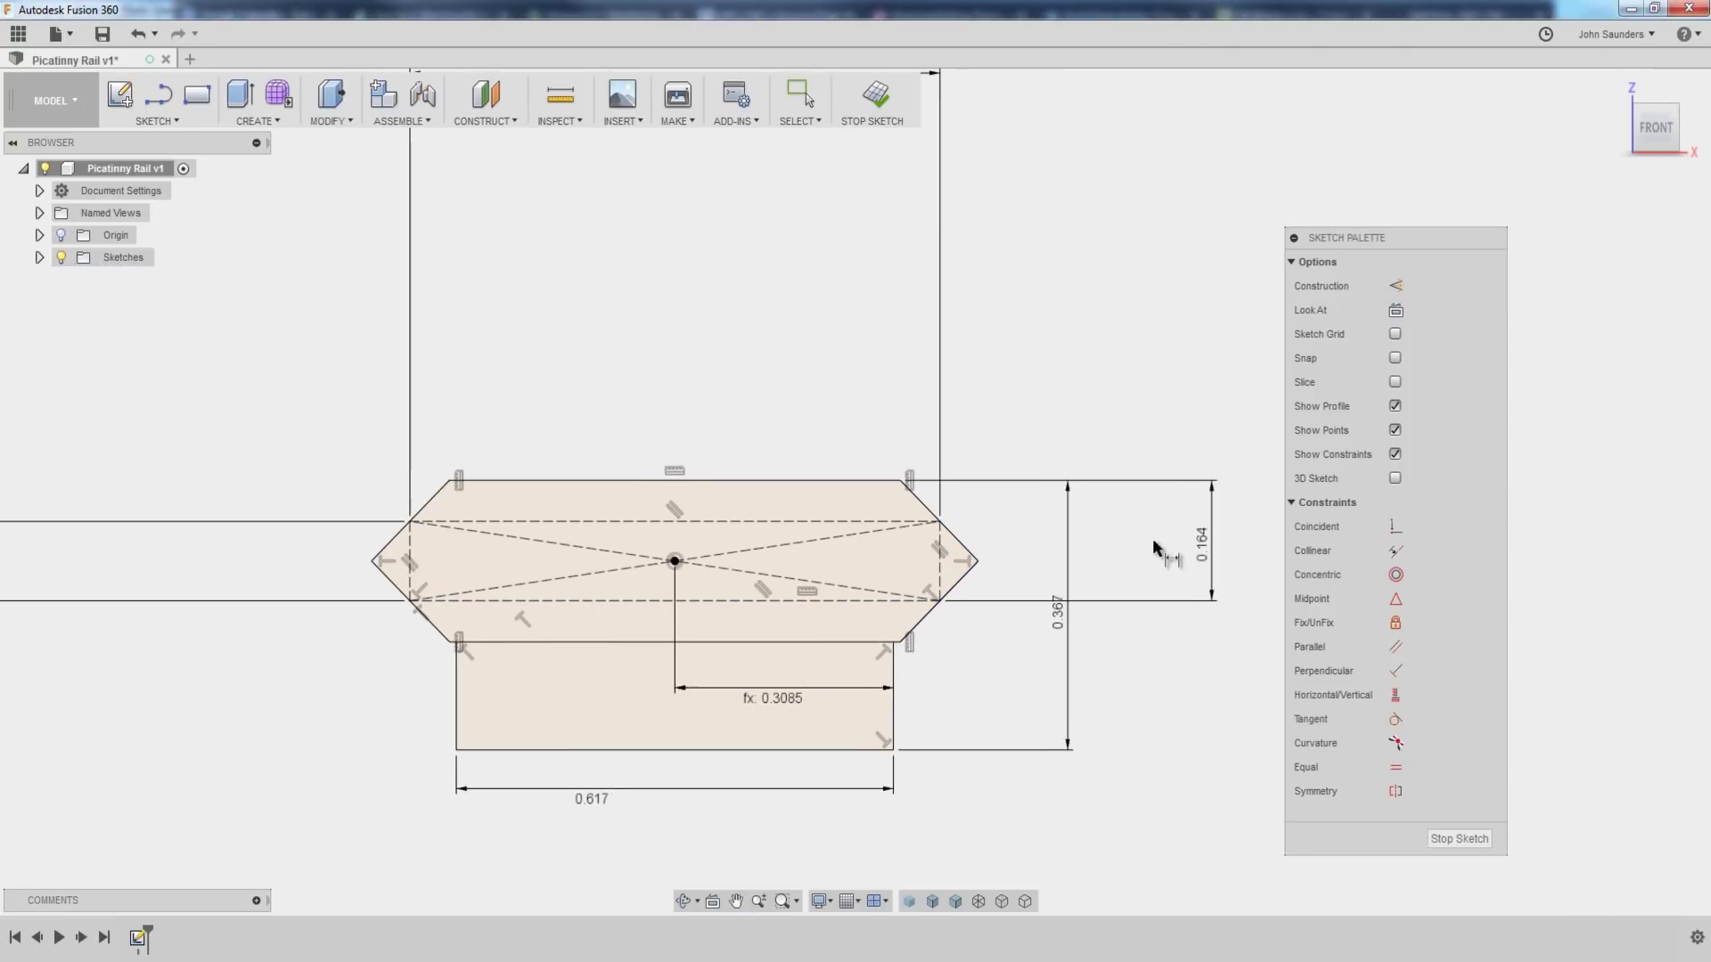
scroll(1151, 573, "down", 1)
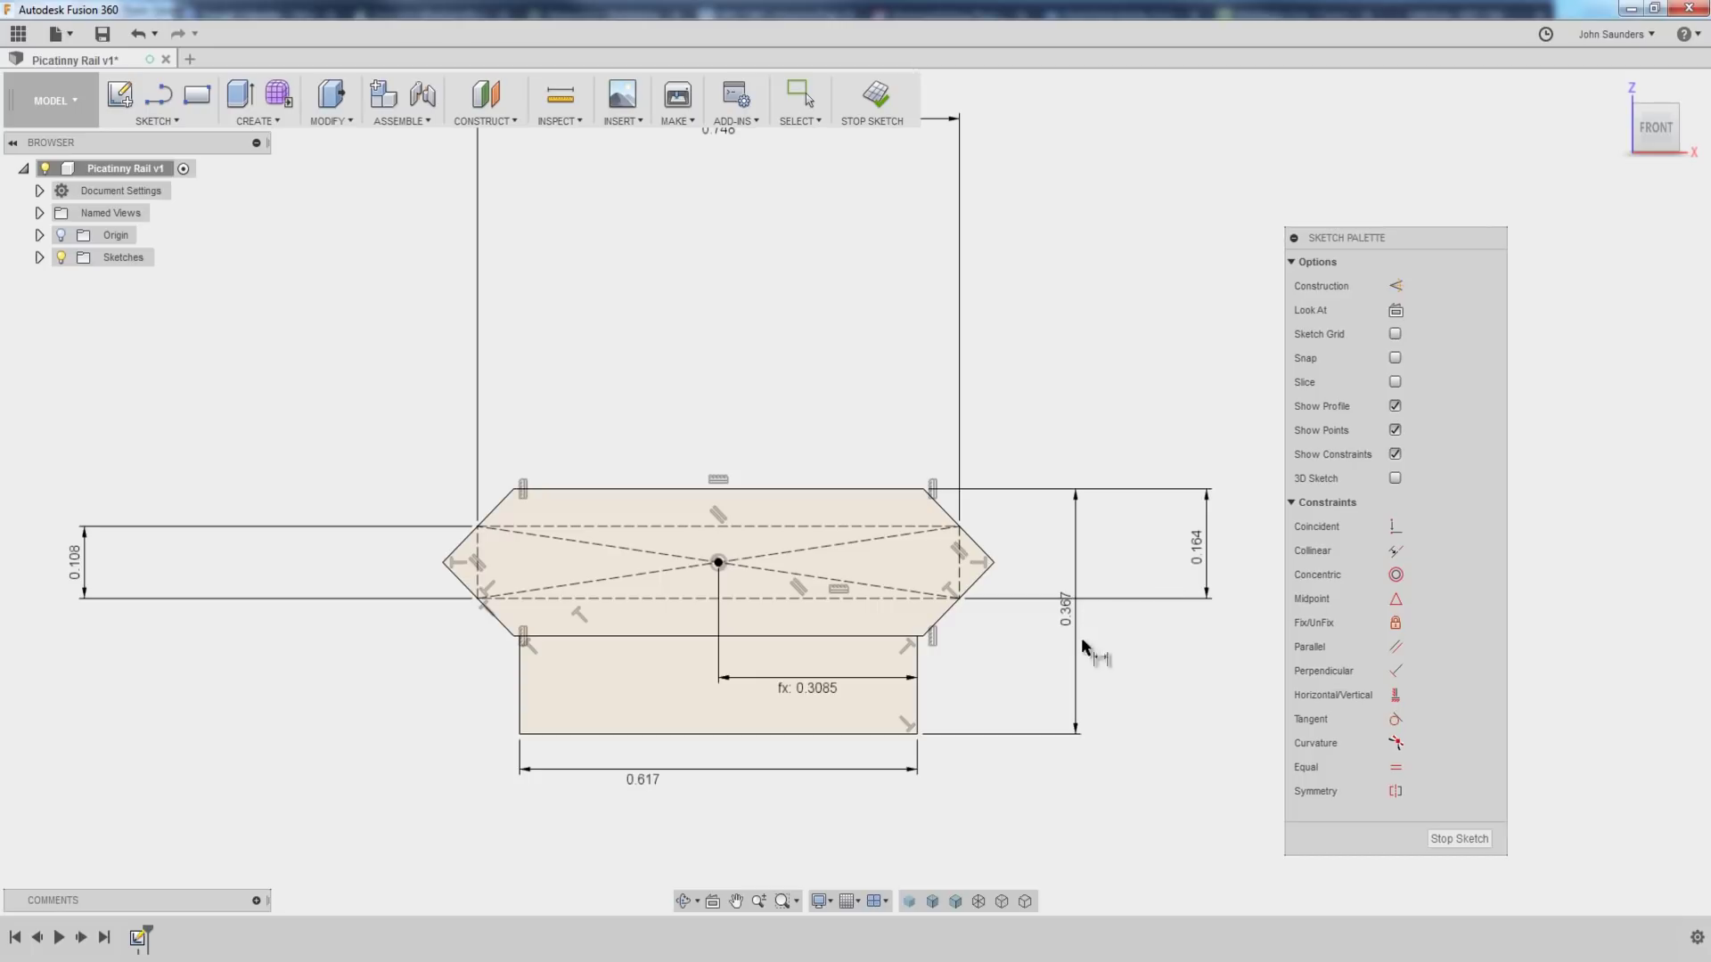
key("Escape")
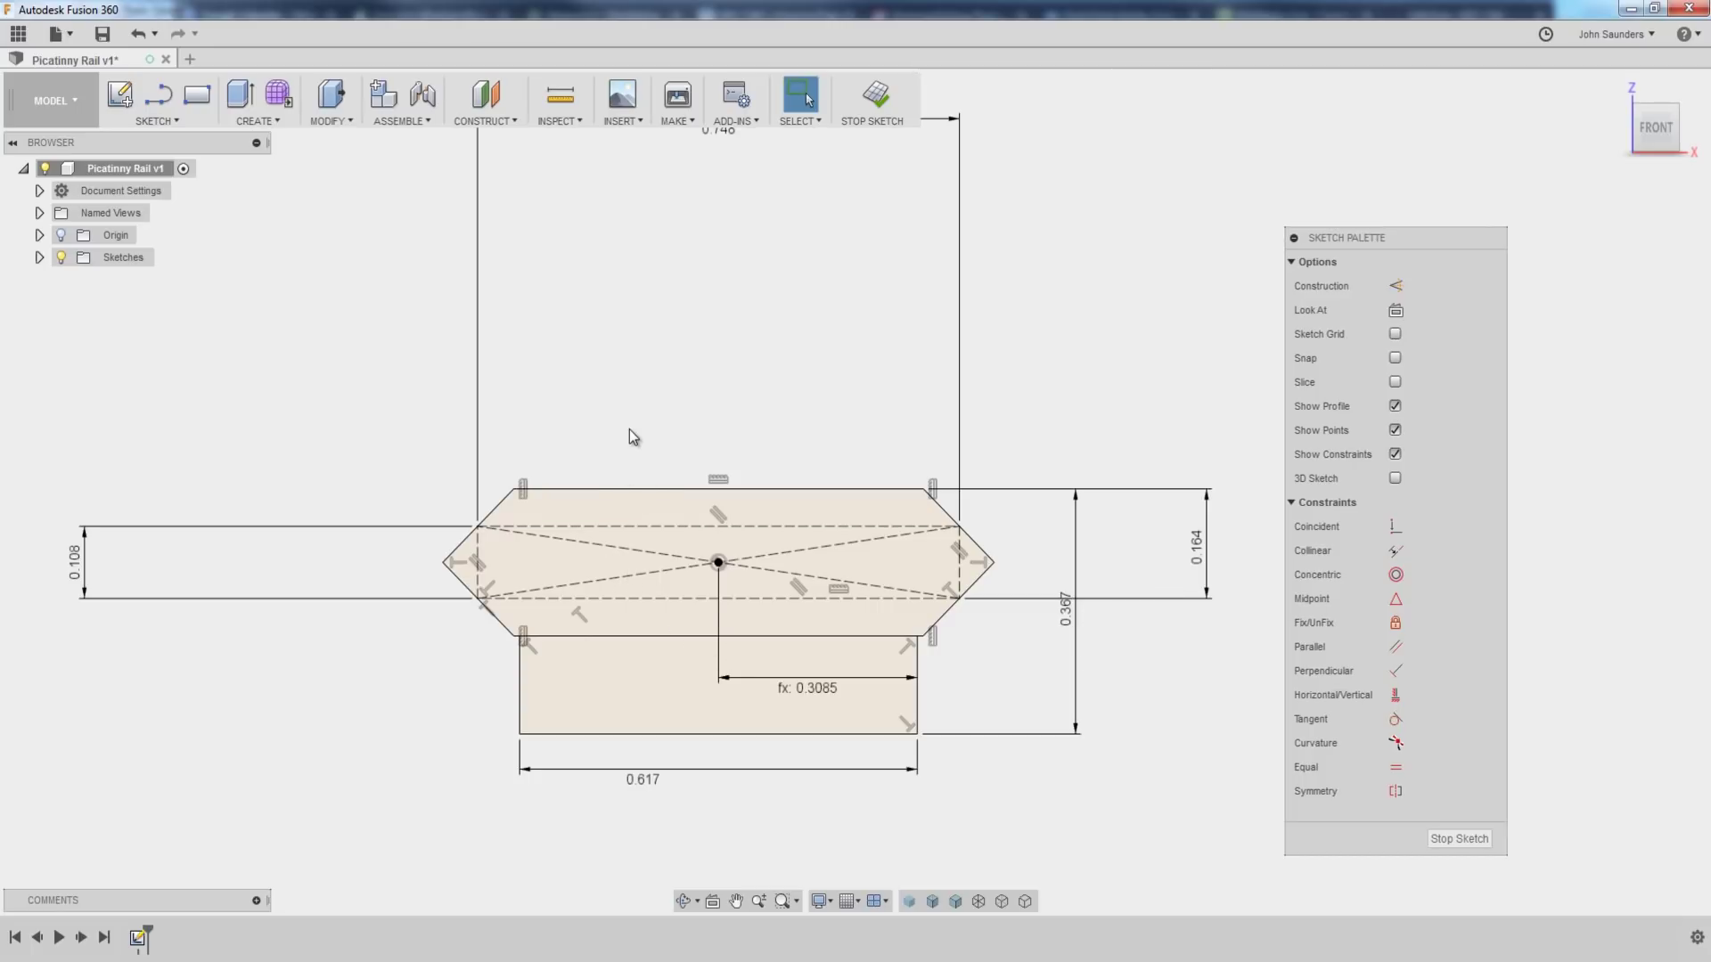
- Undo the 0.164 dimension and then redo it
key("ctrl+z")
key("ctrl+z")
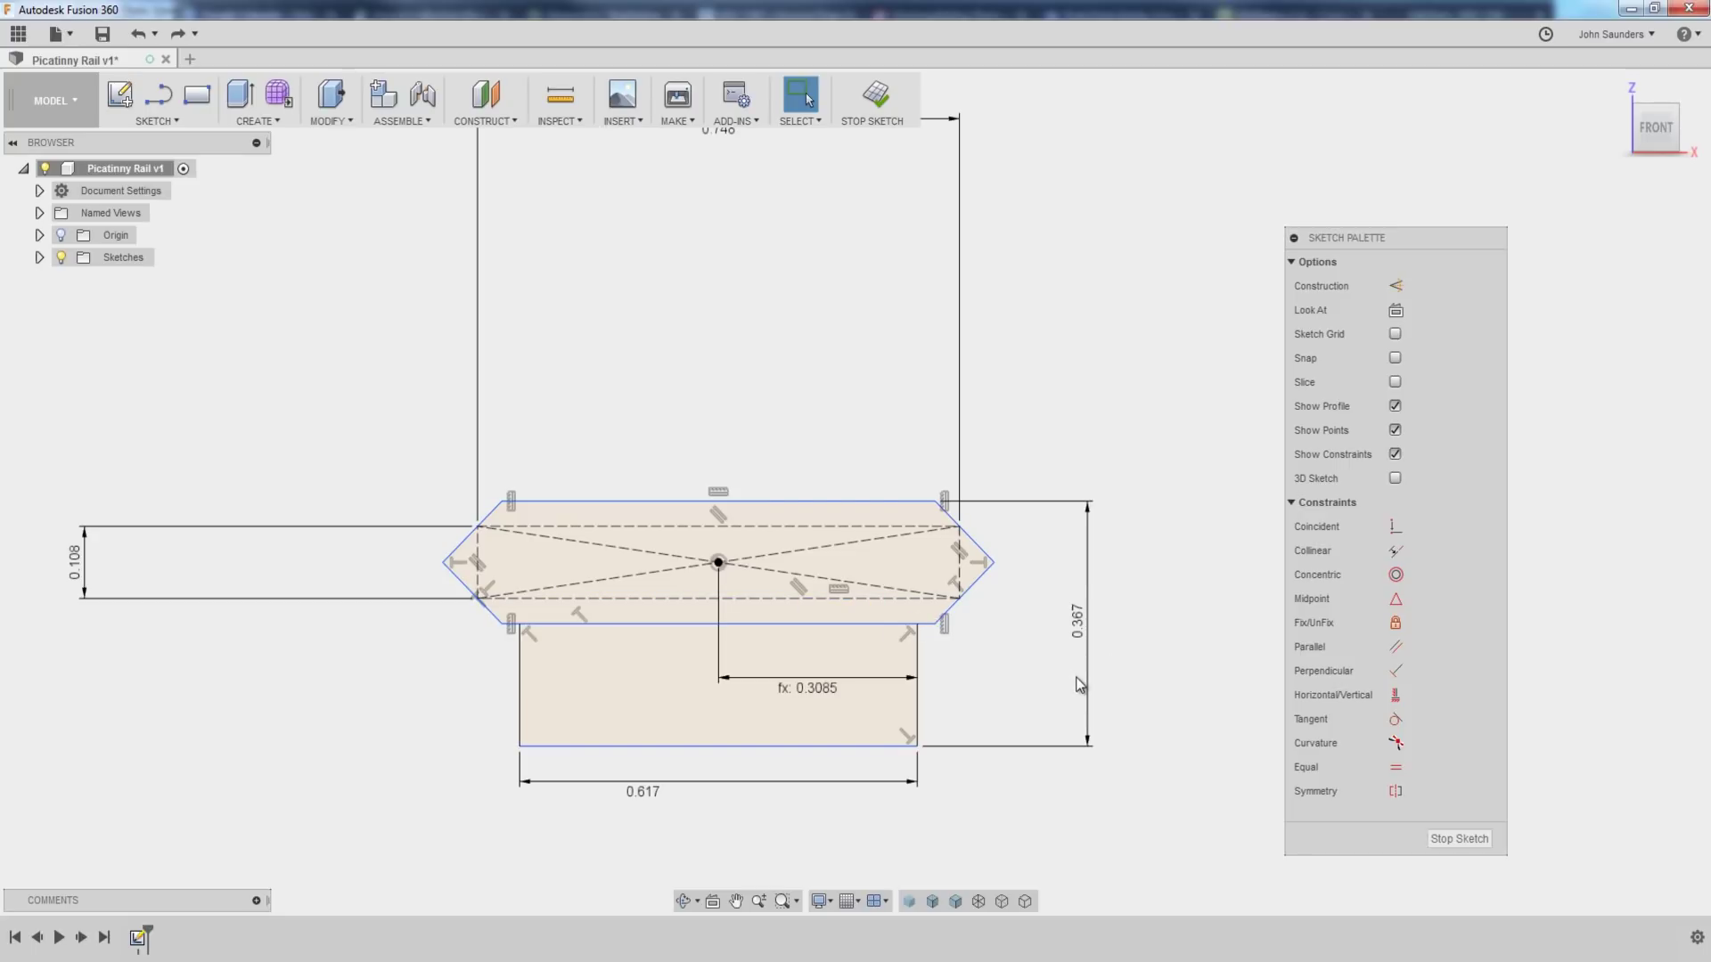
key("ctrl+y")
key("ctrl+y")
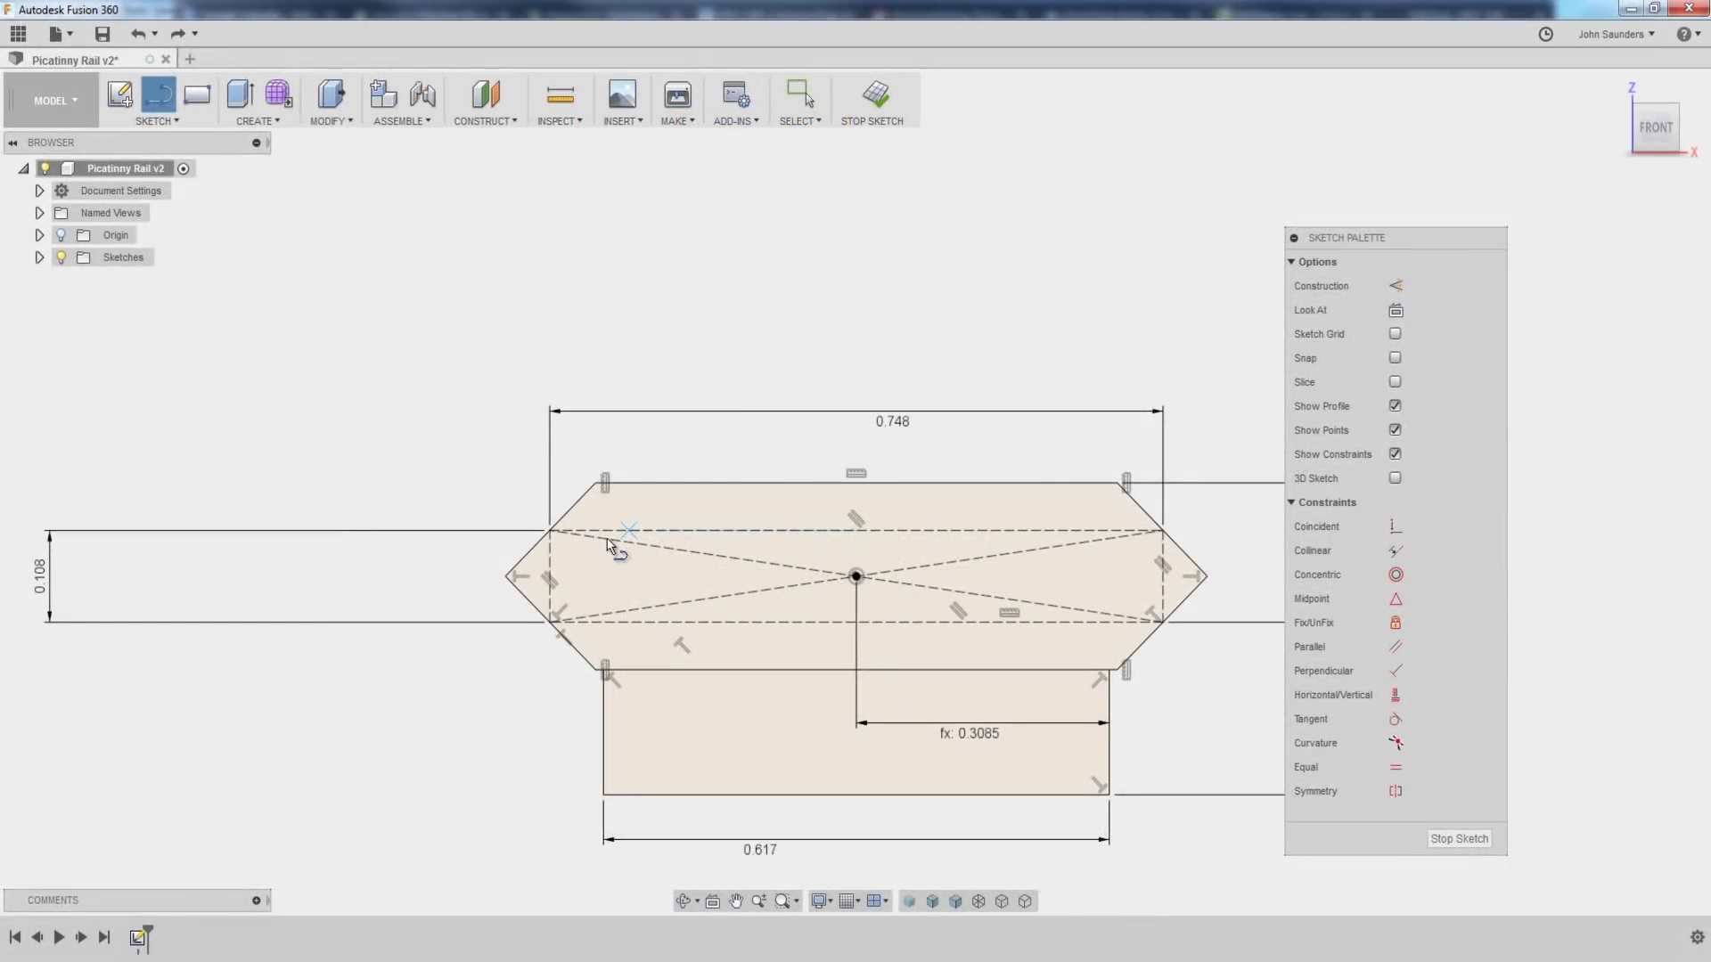
- Draw short vertical lines across the left and right hexagon tips
key("l")
scroll(608, 545, "up", 3)
left_click(489, 563)
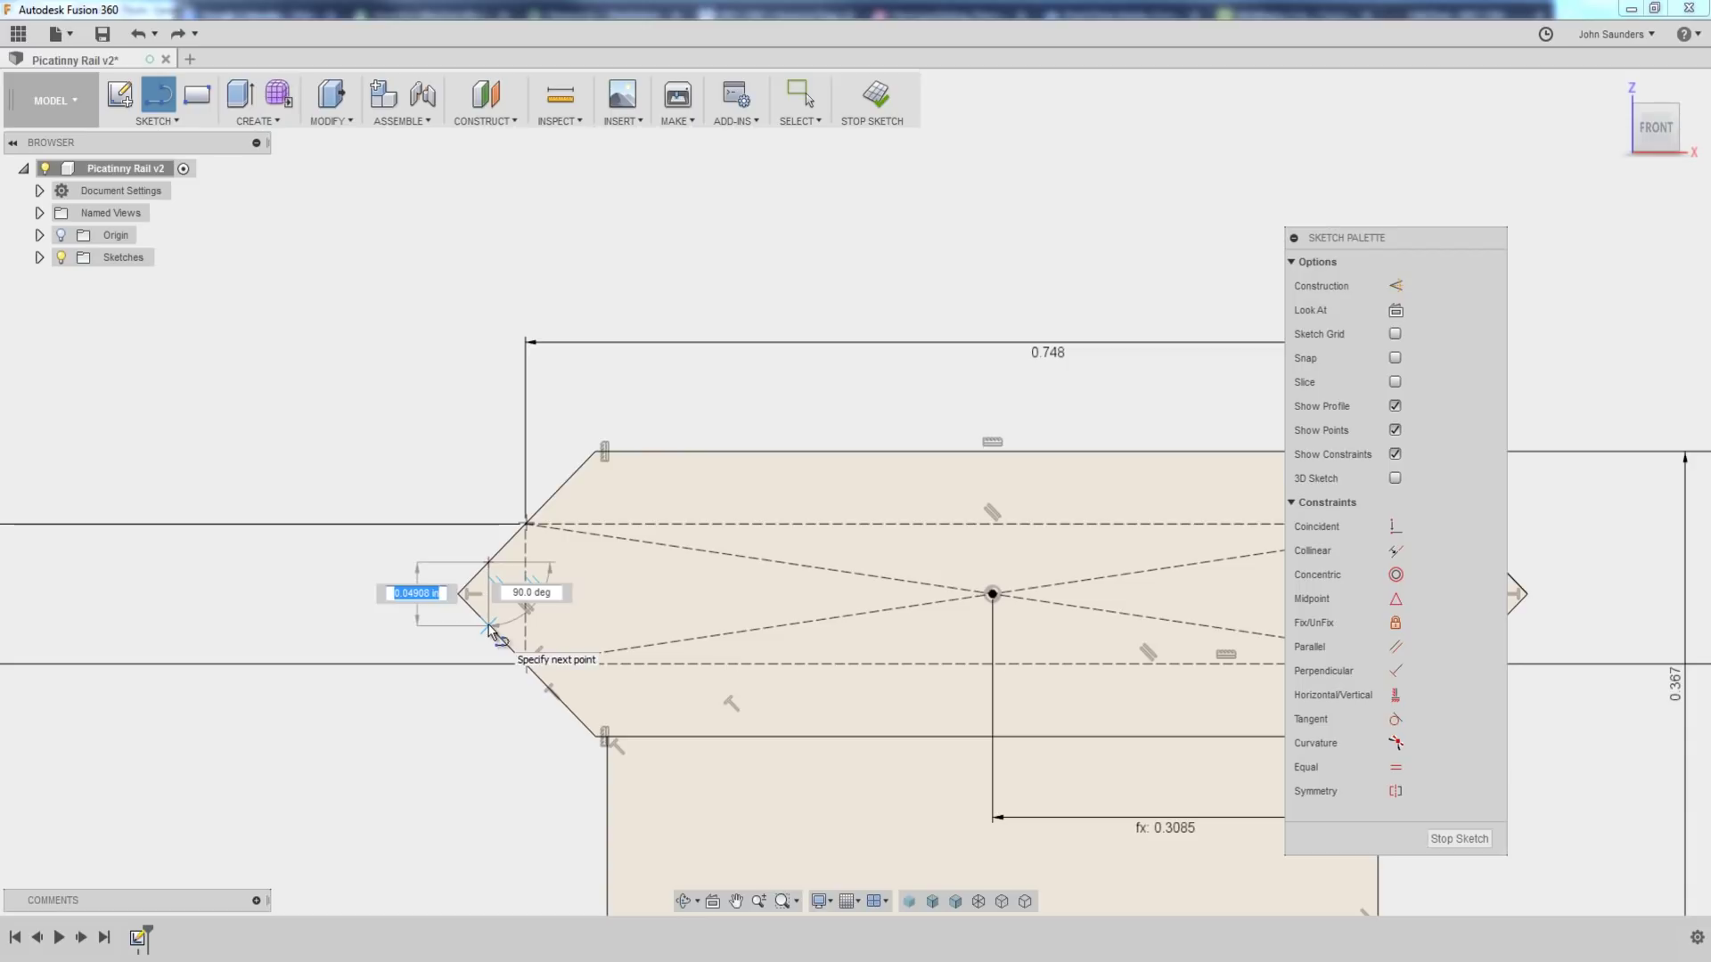
left_click(488, 625)
scroll(519, 613, "down", 3)
scroll(1051, 553, "up", 3)
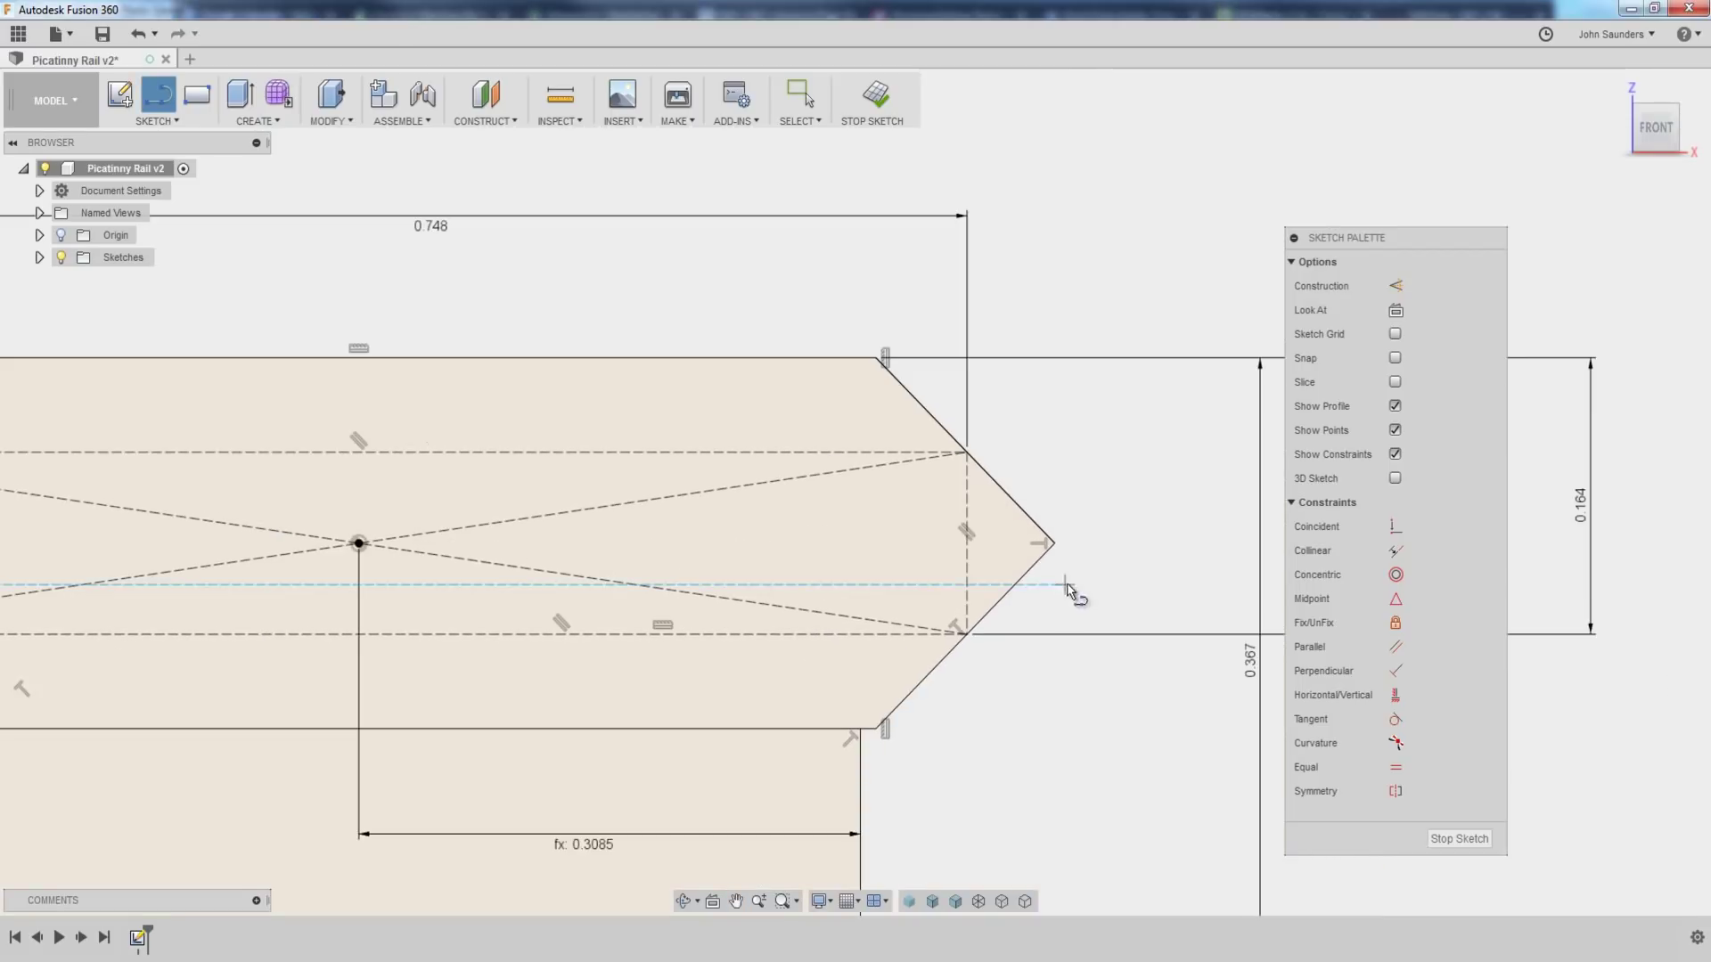
left_click(1016, 501)
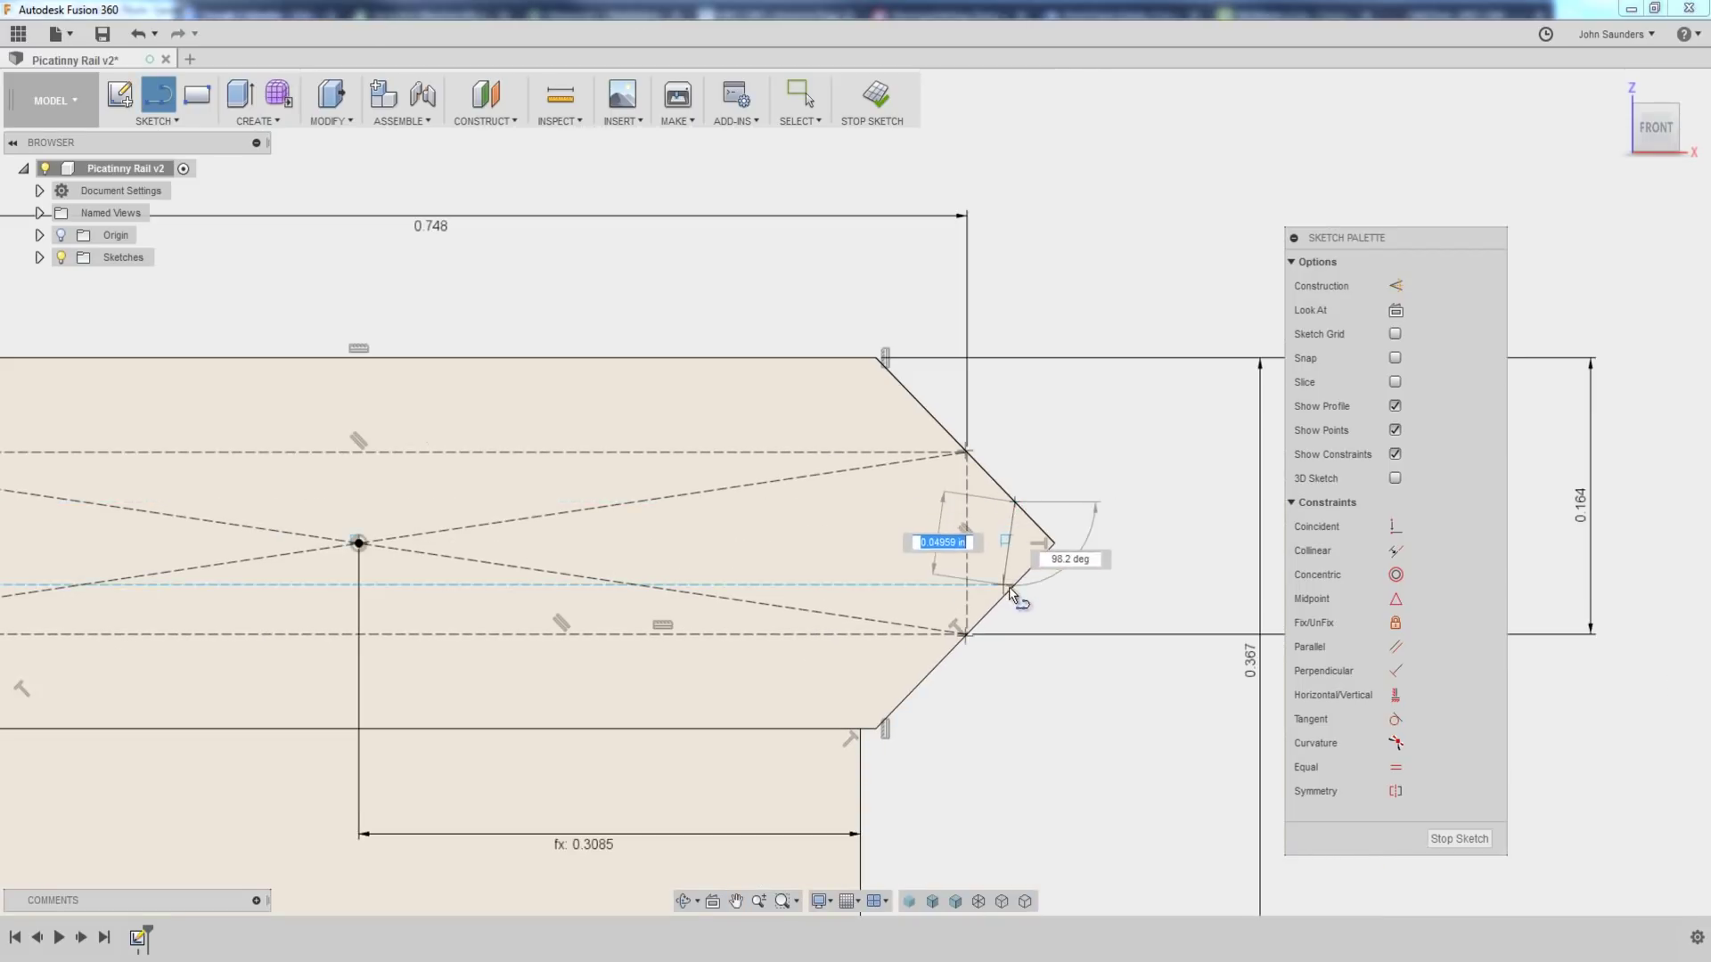
left_click(1016, 588)
scroll(1016, 593, "down", 3)
scroll(614, 379, "up", 1)
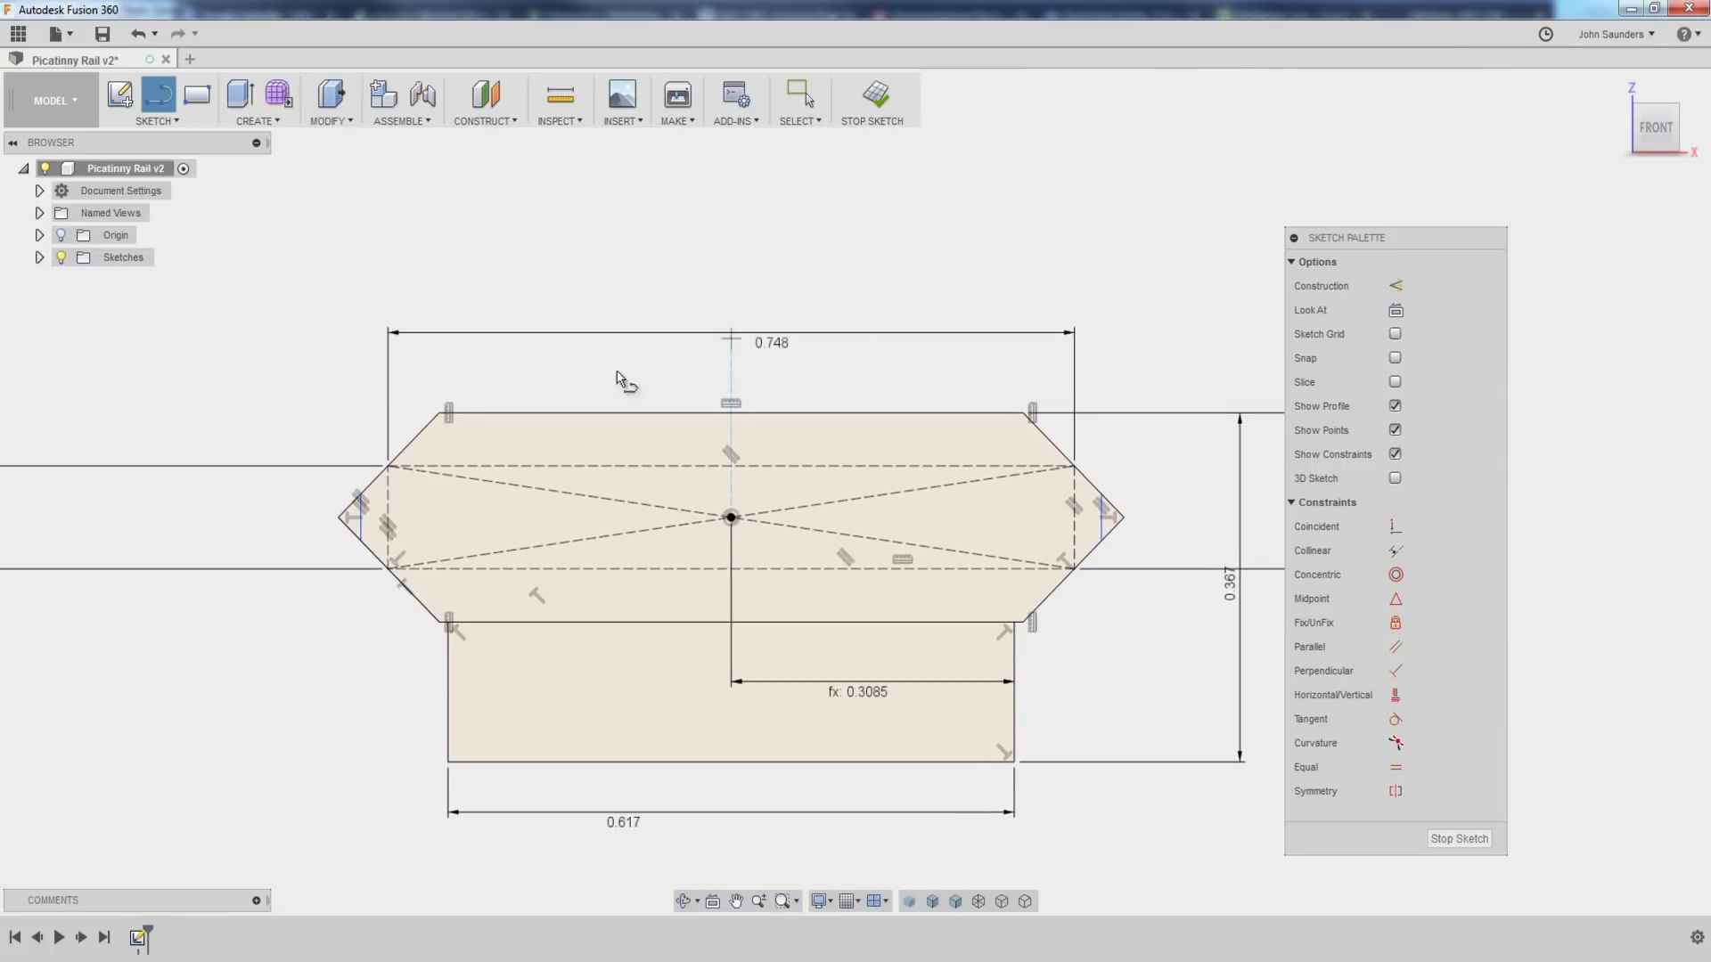
- Dimension the distance between the two tip lines as 0.835
key("d")
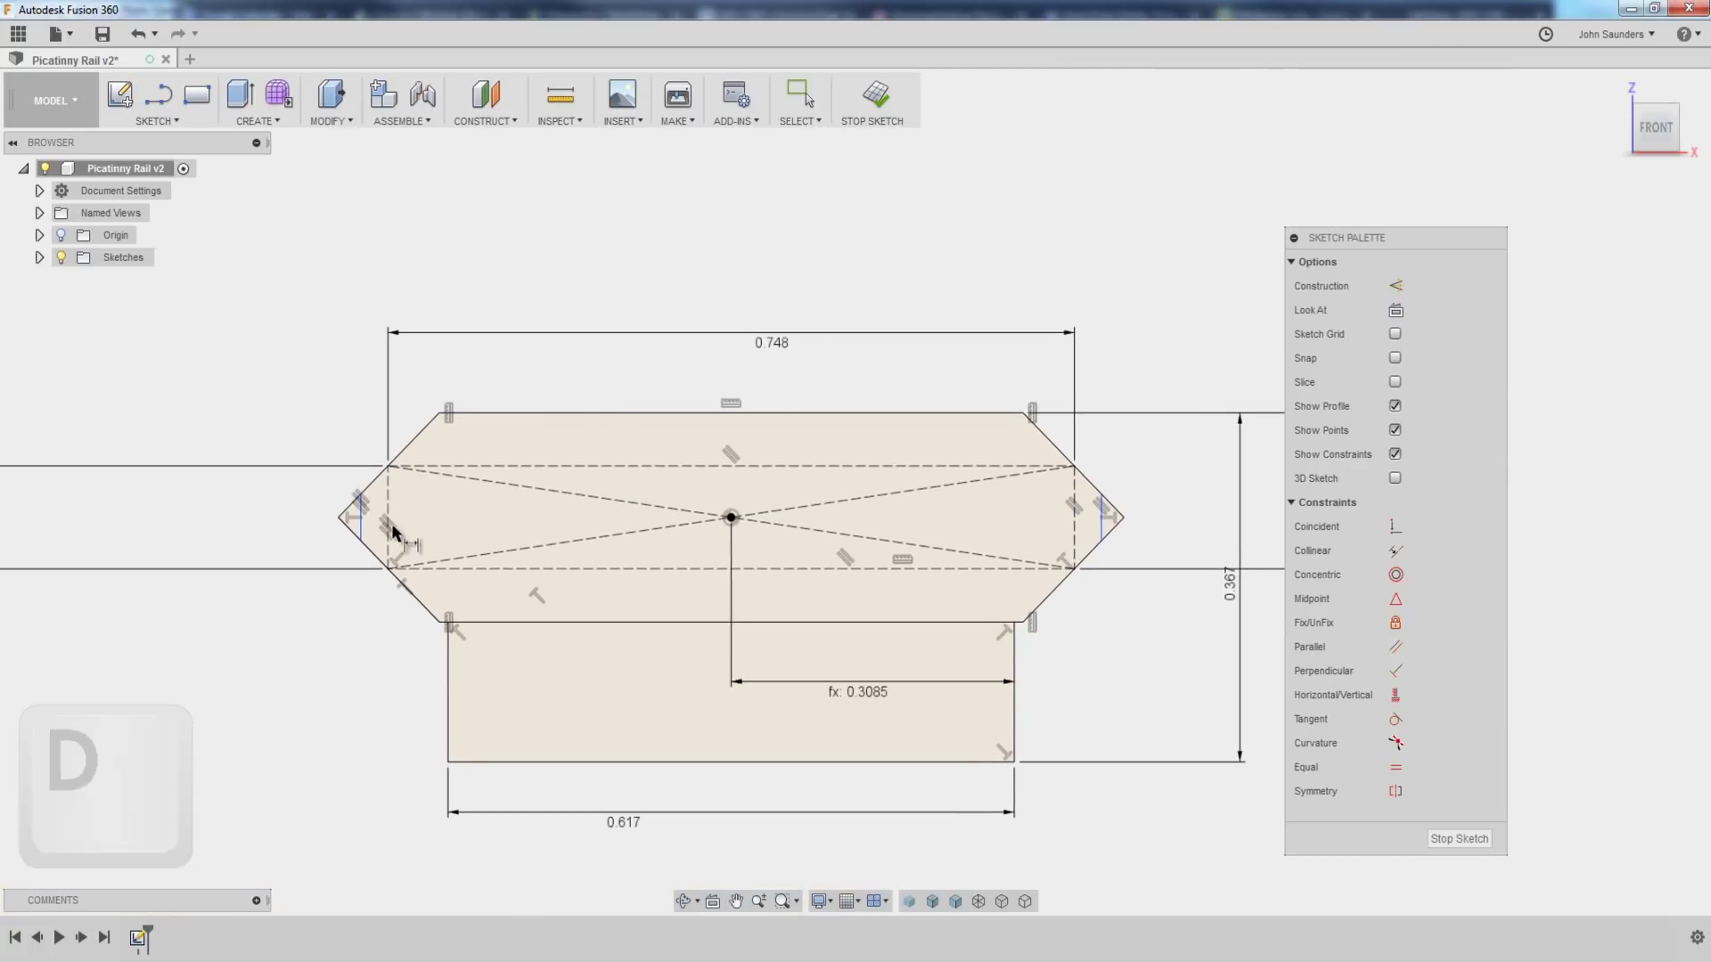
left_click(362, 525)
left_click(1102, 525)
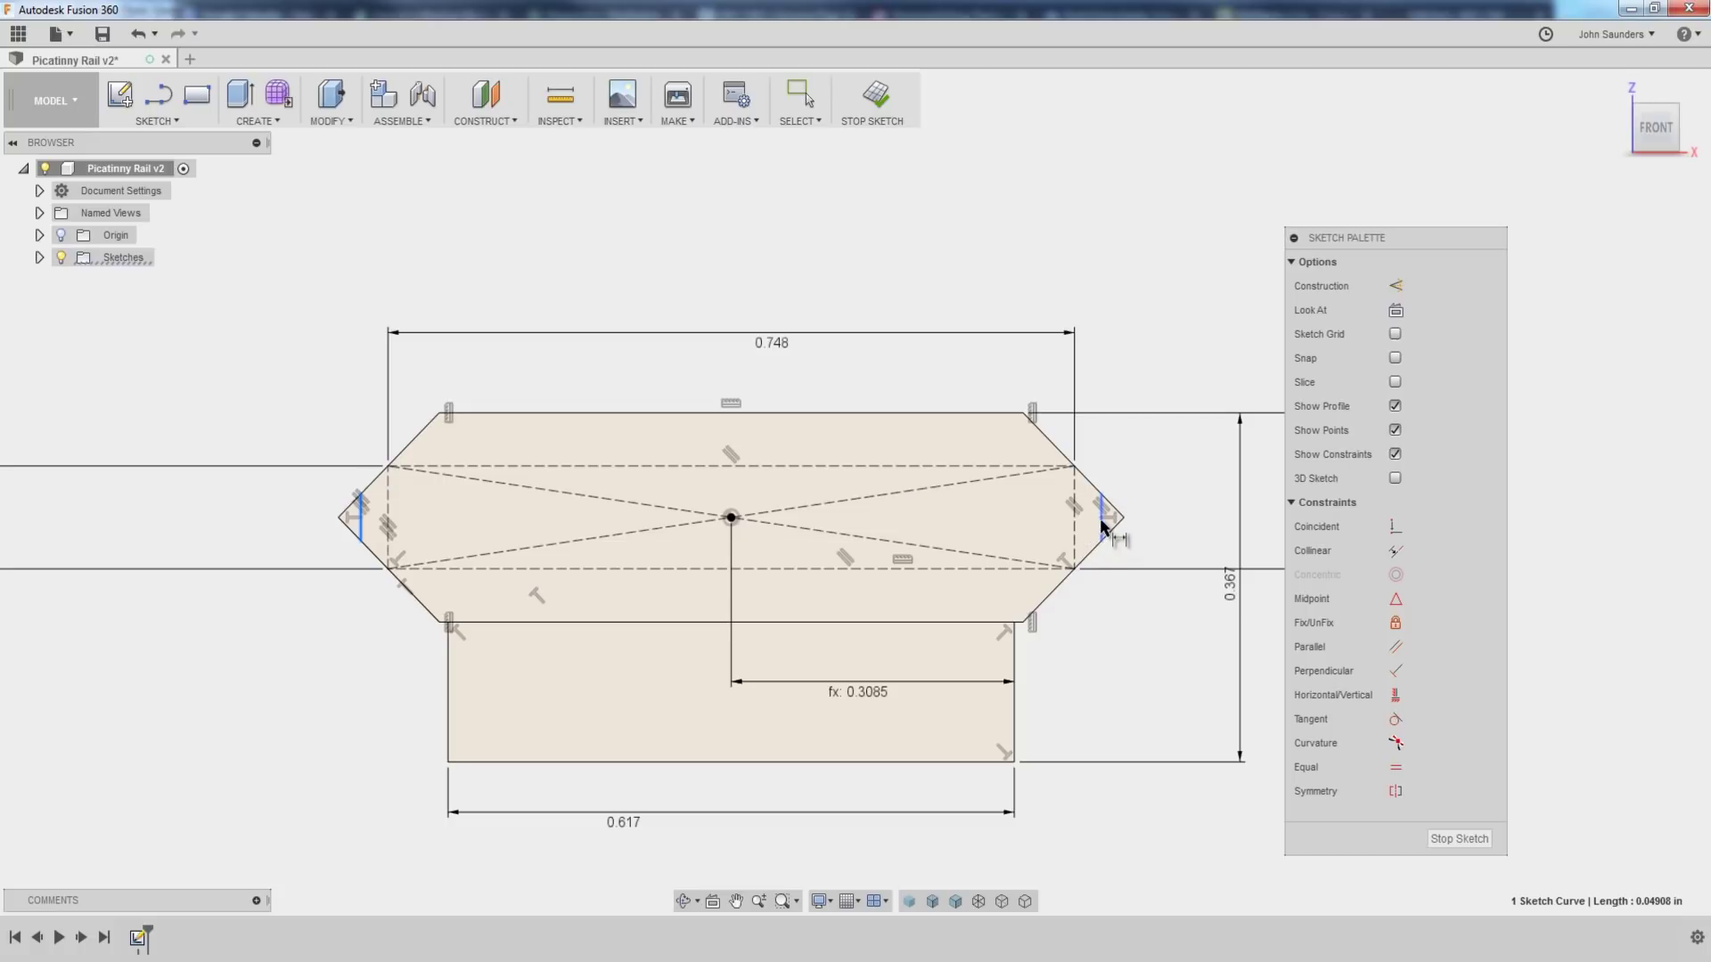
left_click(773, 278)
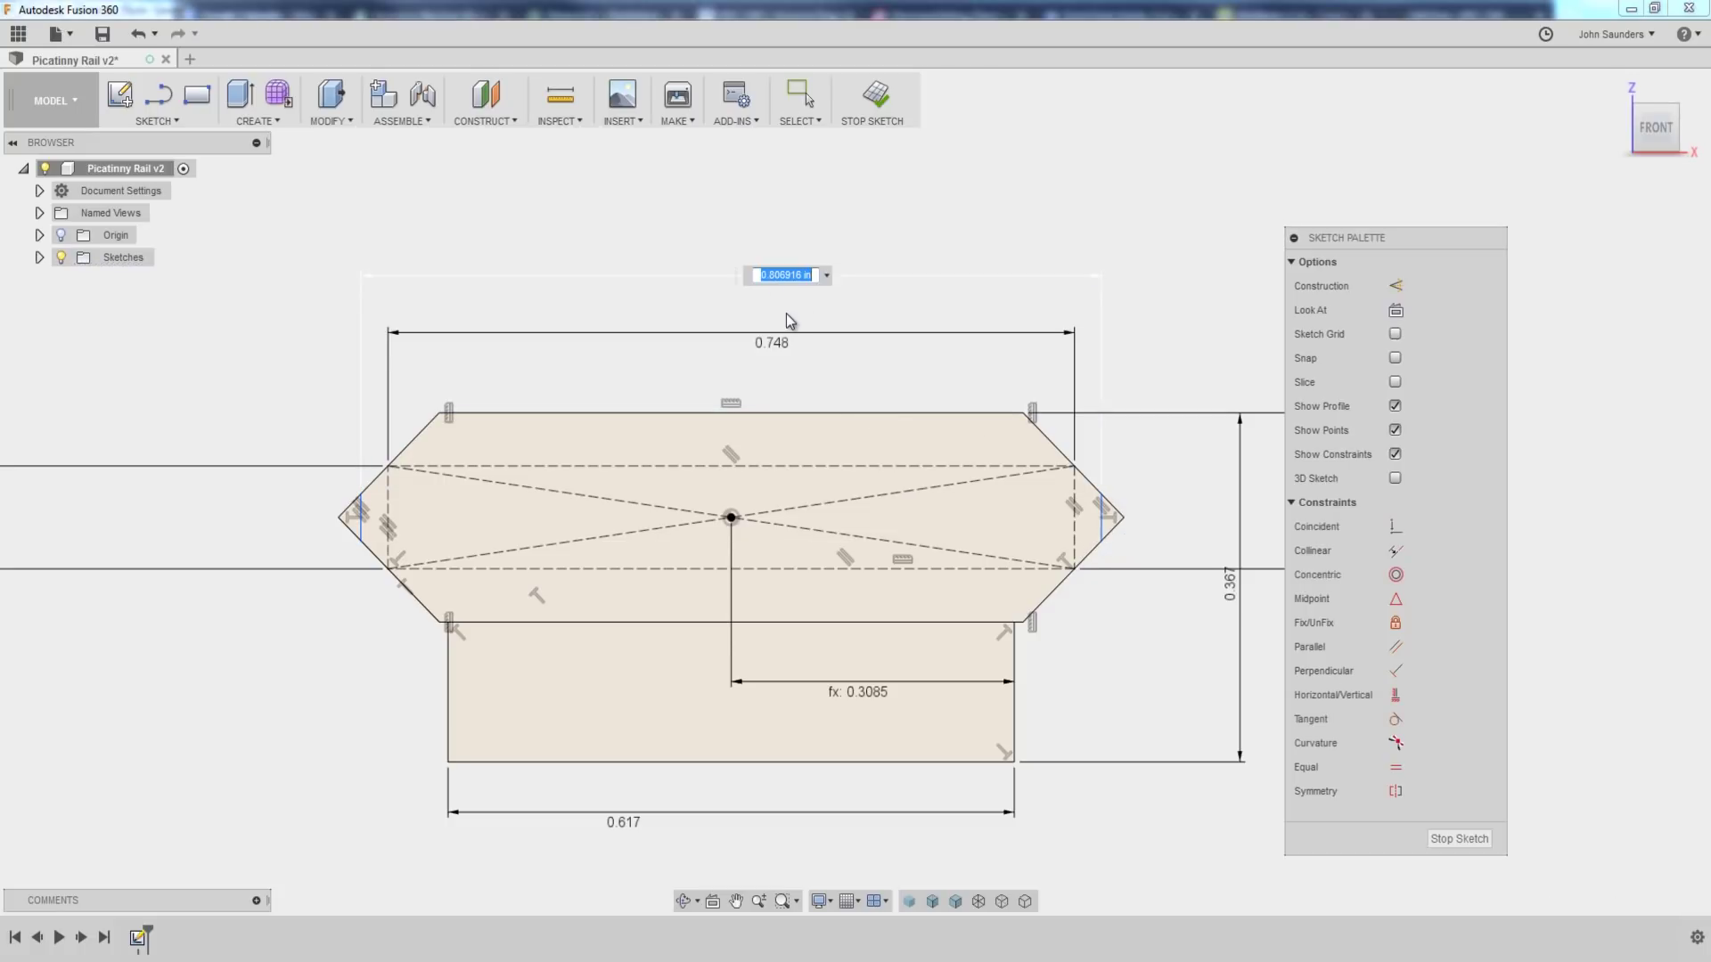
type(".835")
key("Return")
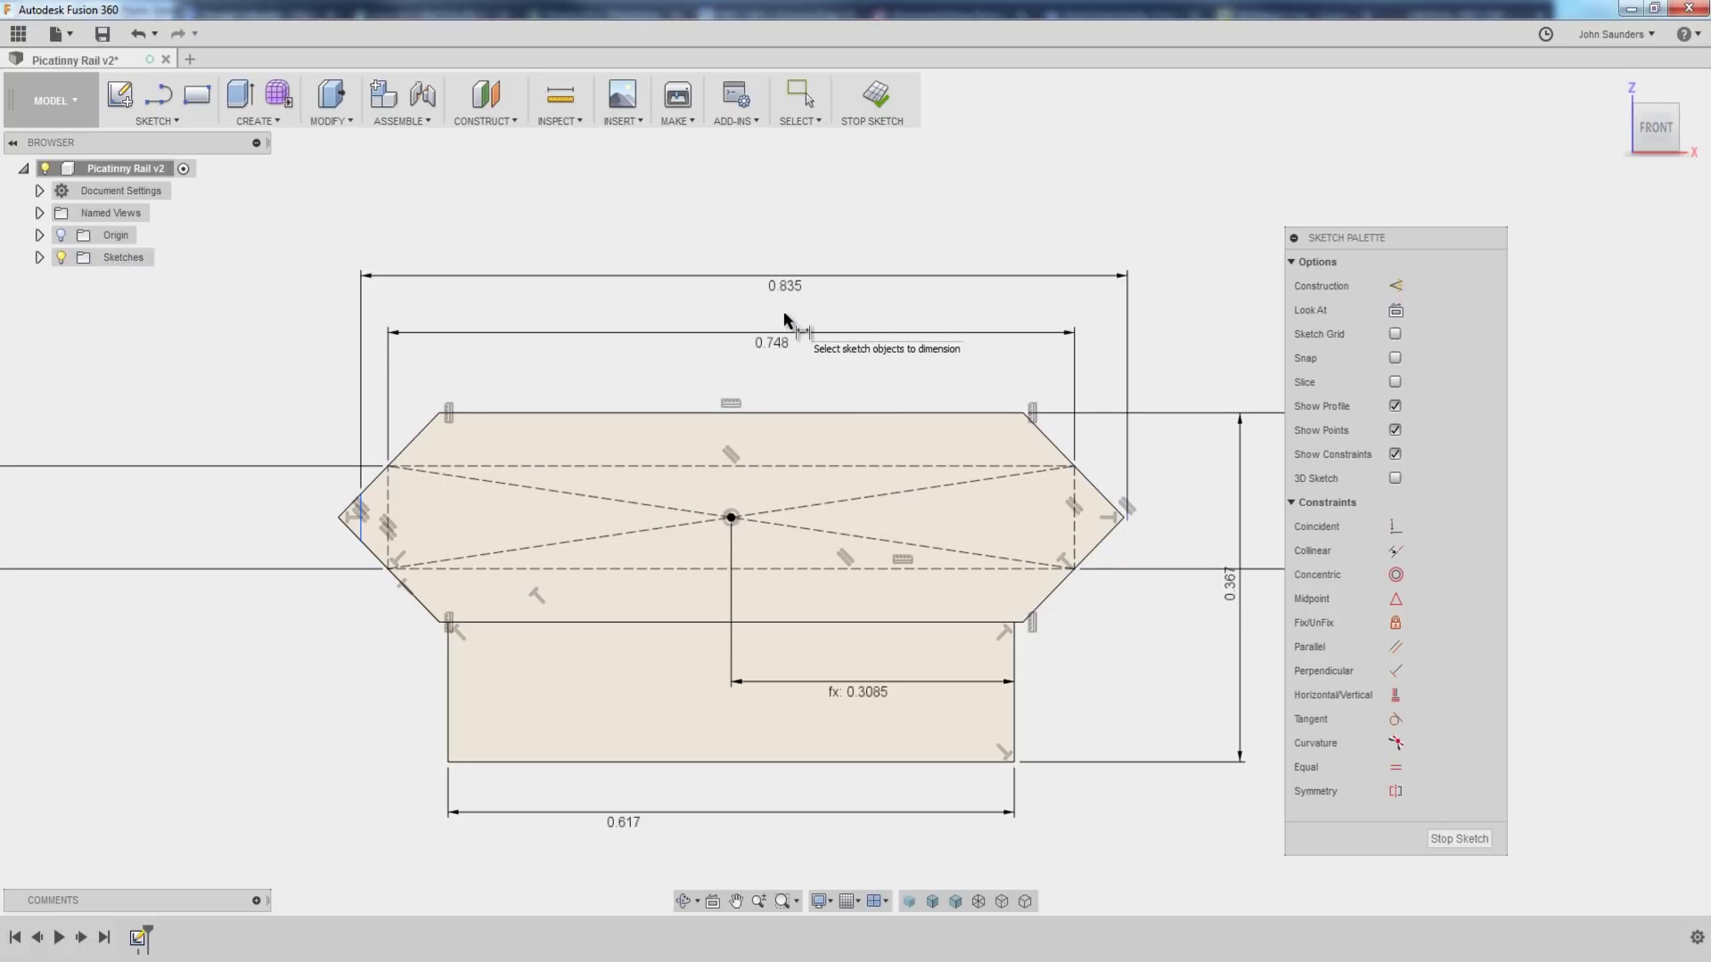
- Dimension the left tip line to the centre point as d7/2 (0.4175)
scroll(1083, 517, "up", 1)
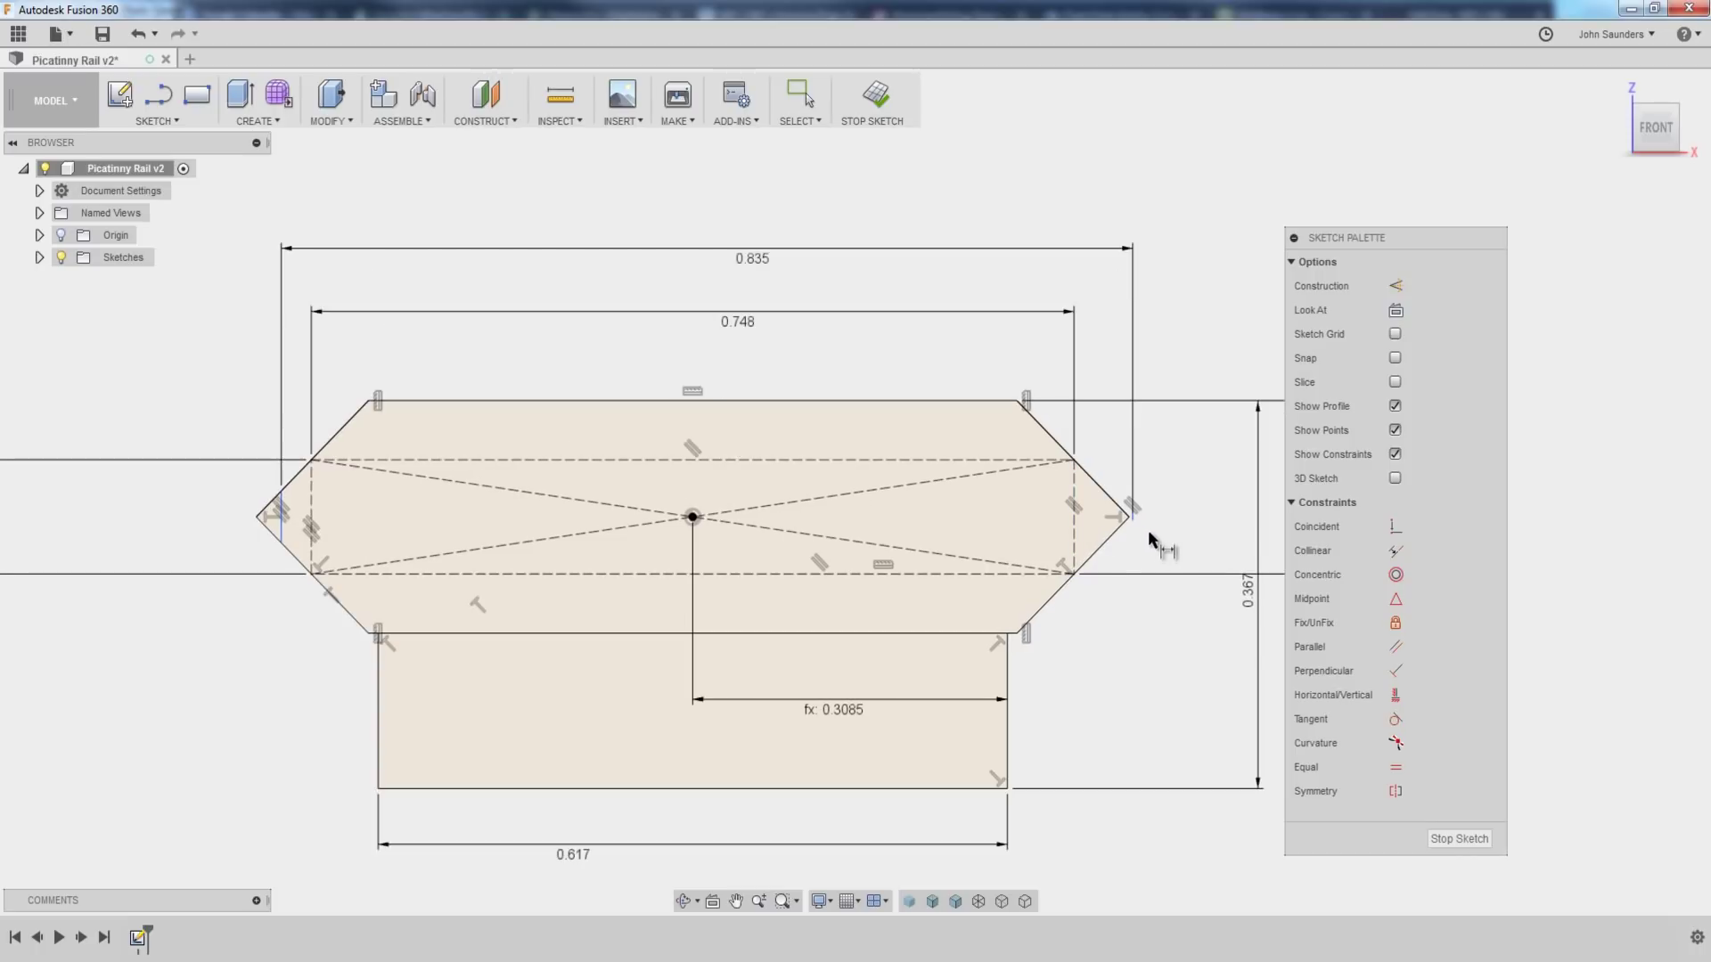
scroll(1136, 521, "up", 5)
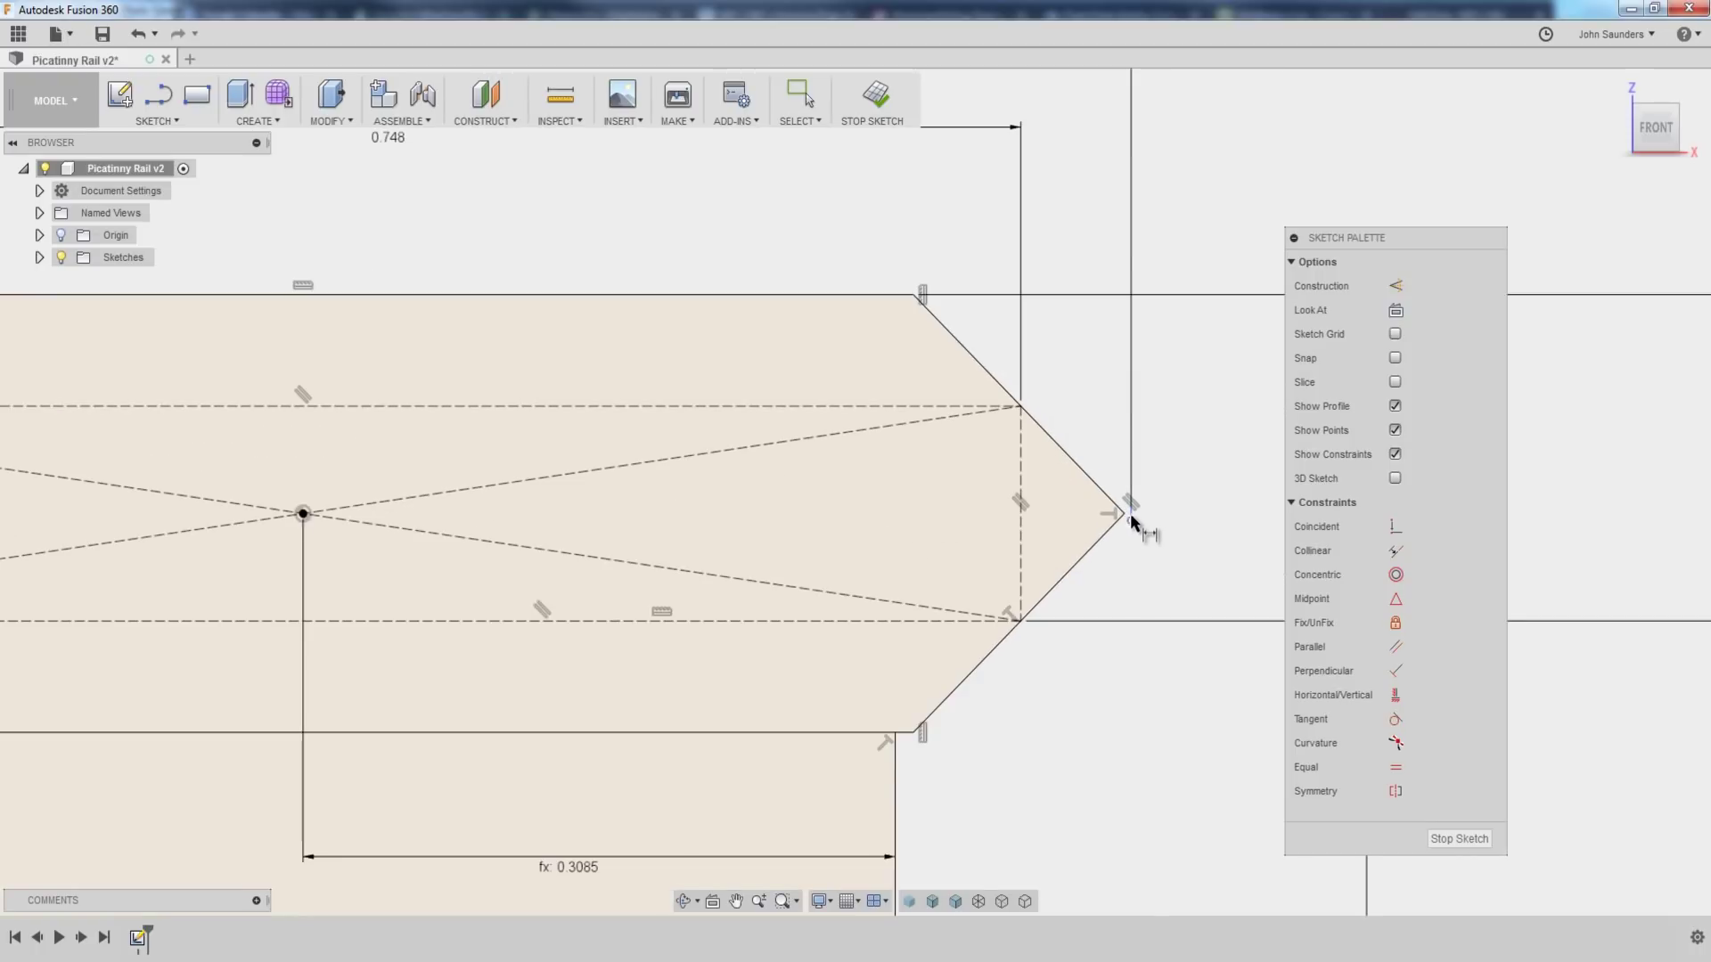
scroll(380, 612, "down", 6)
mouse_move(294, 570)
middle_mouse_down()
mouse_move(332, 553)
mouse_move(141, 562)
mouse_move(305, 534)
mouse_move(383, 550)
middle_mouse_up()
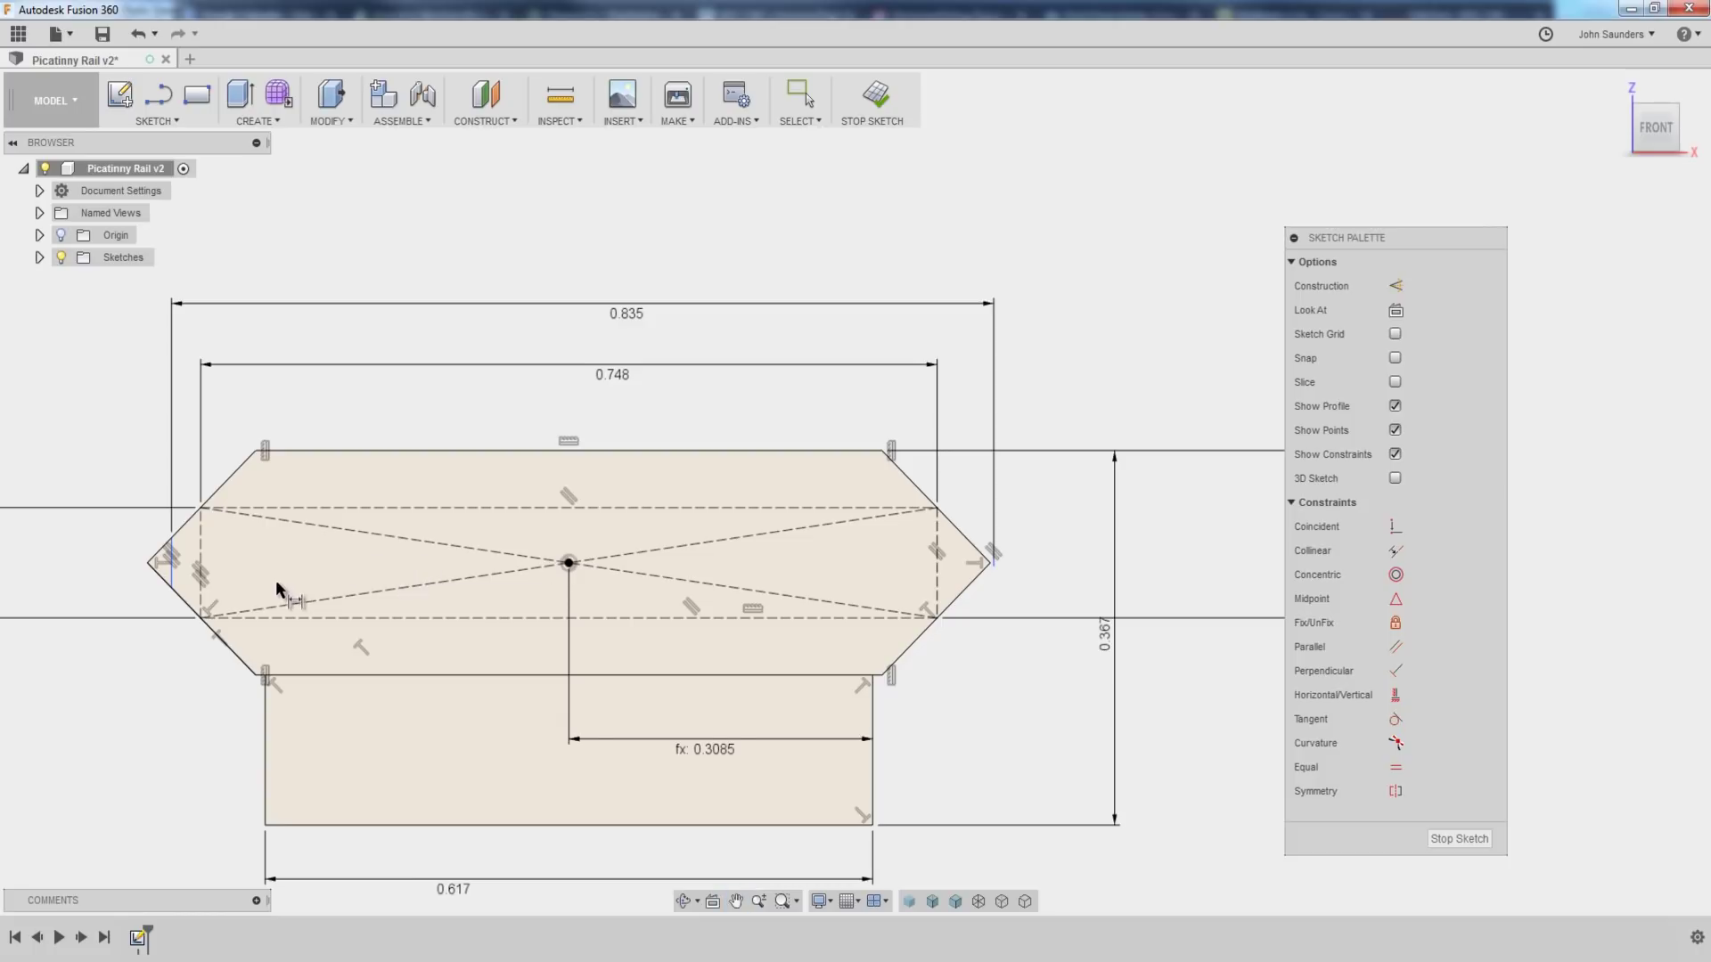
left_click(178, 578)
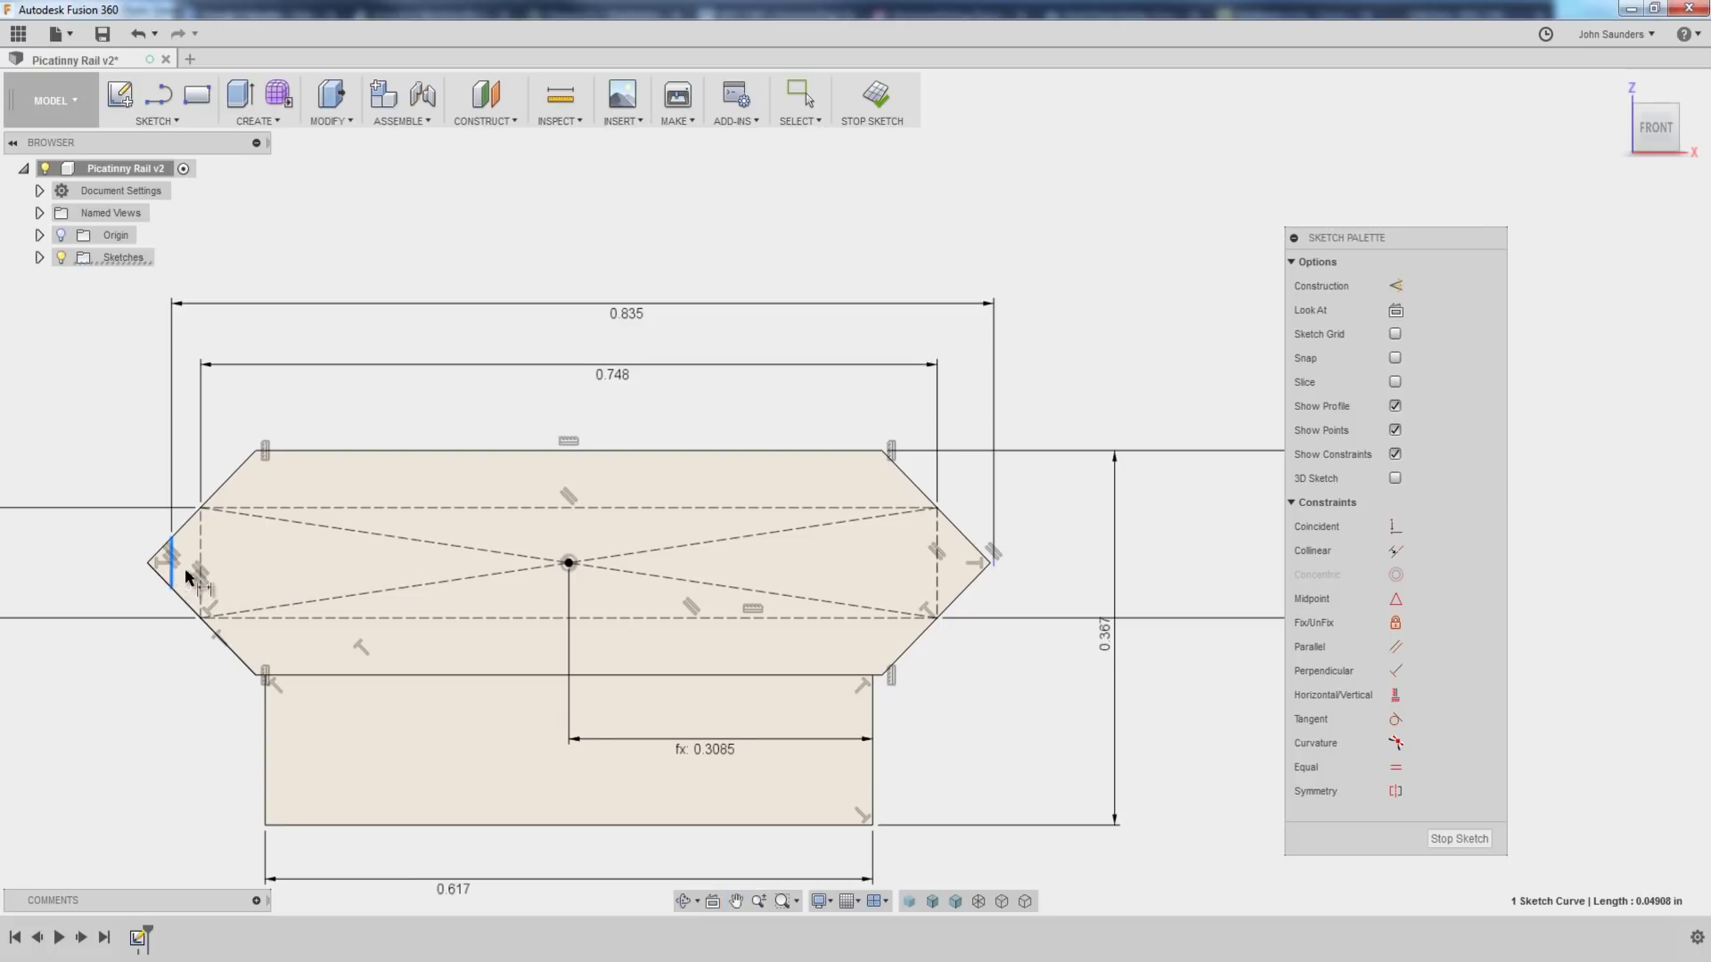
left_click(568, 562)
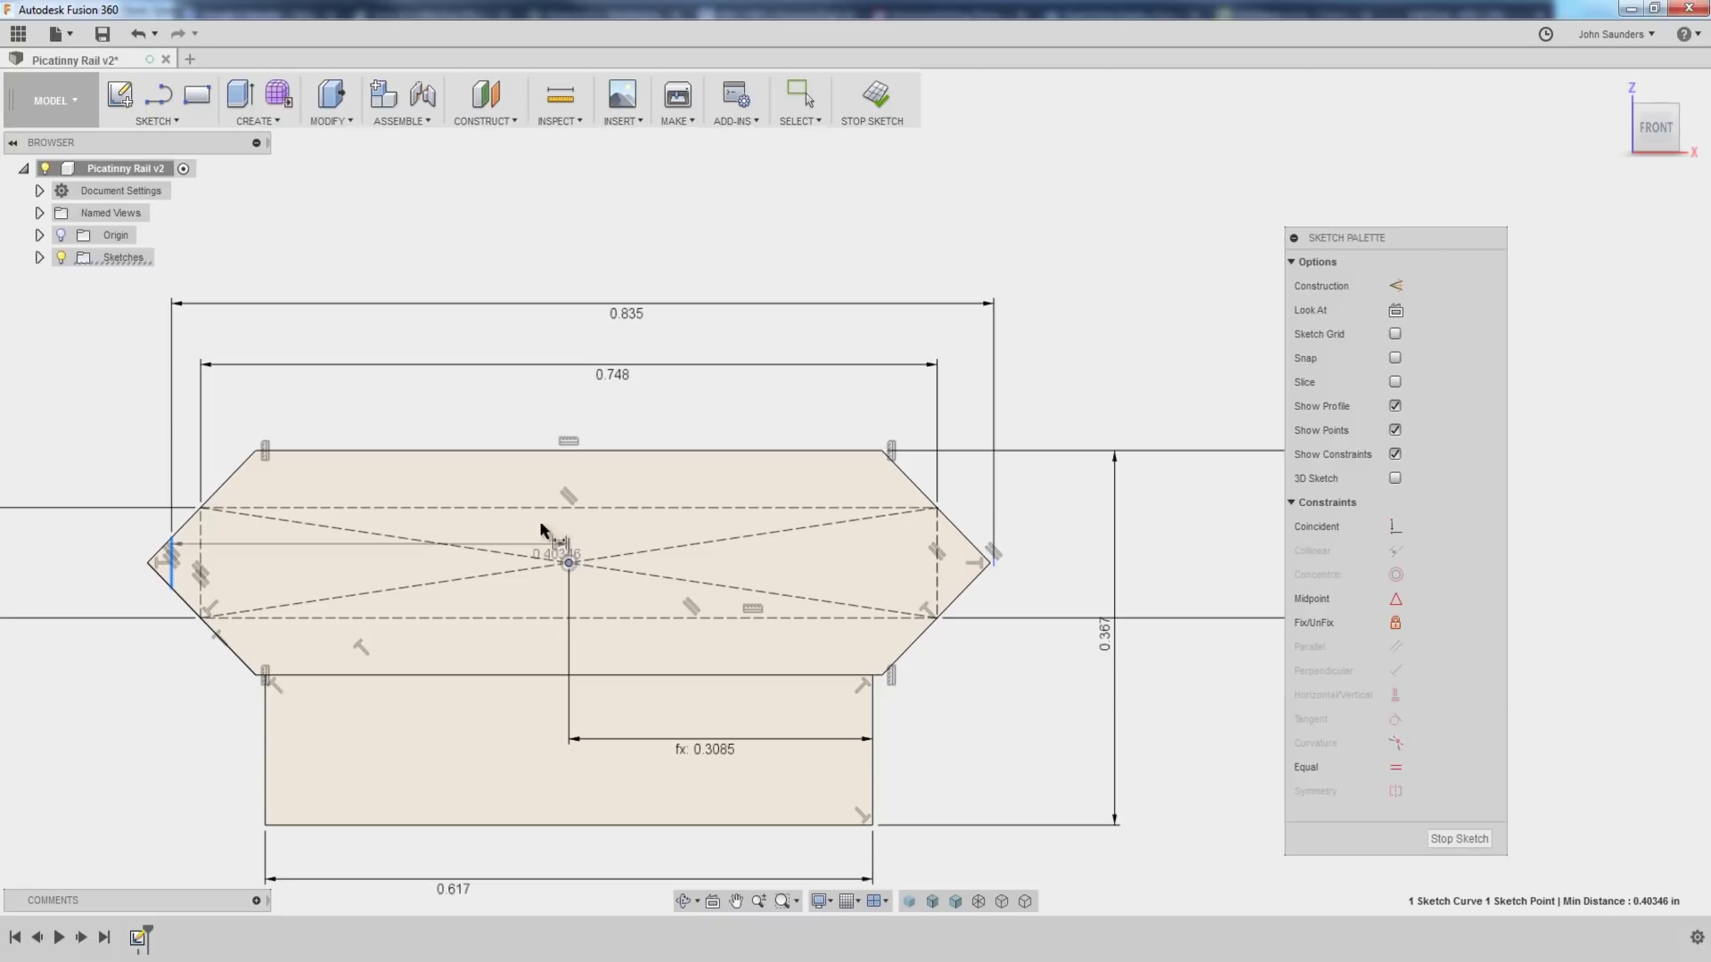
left_click(450, 253)
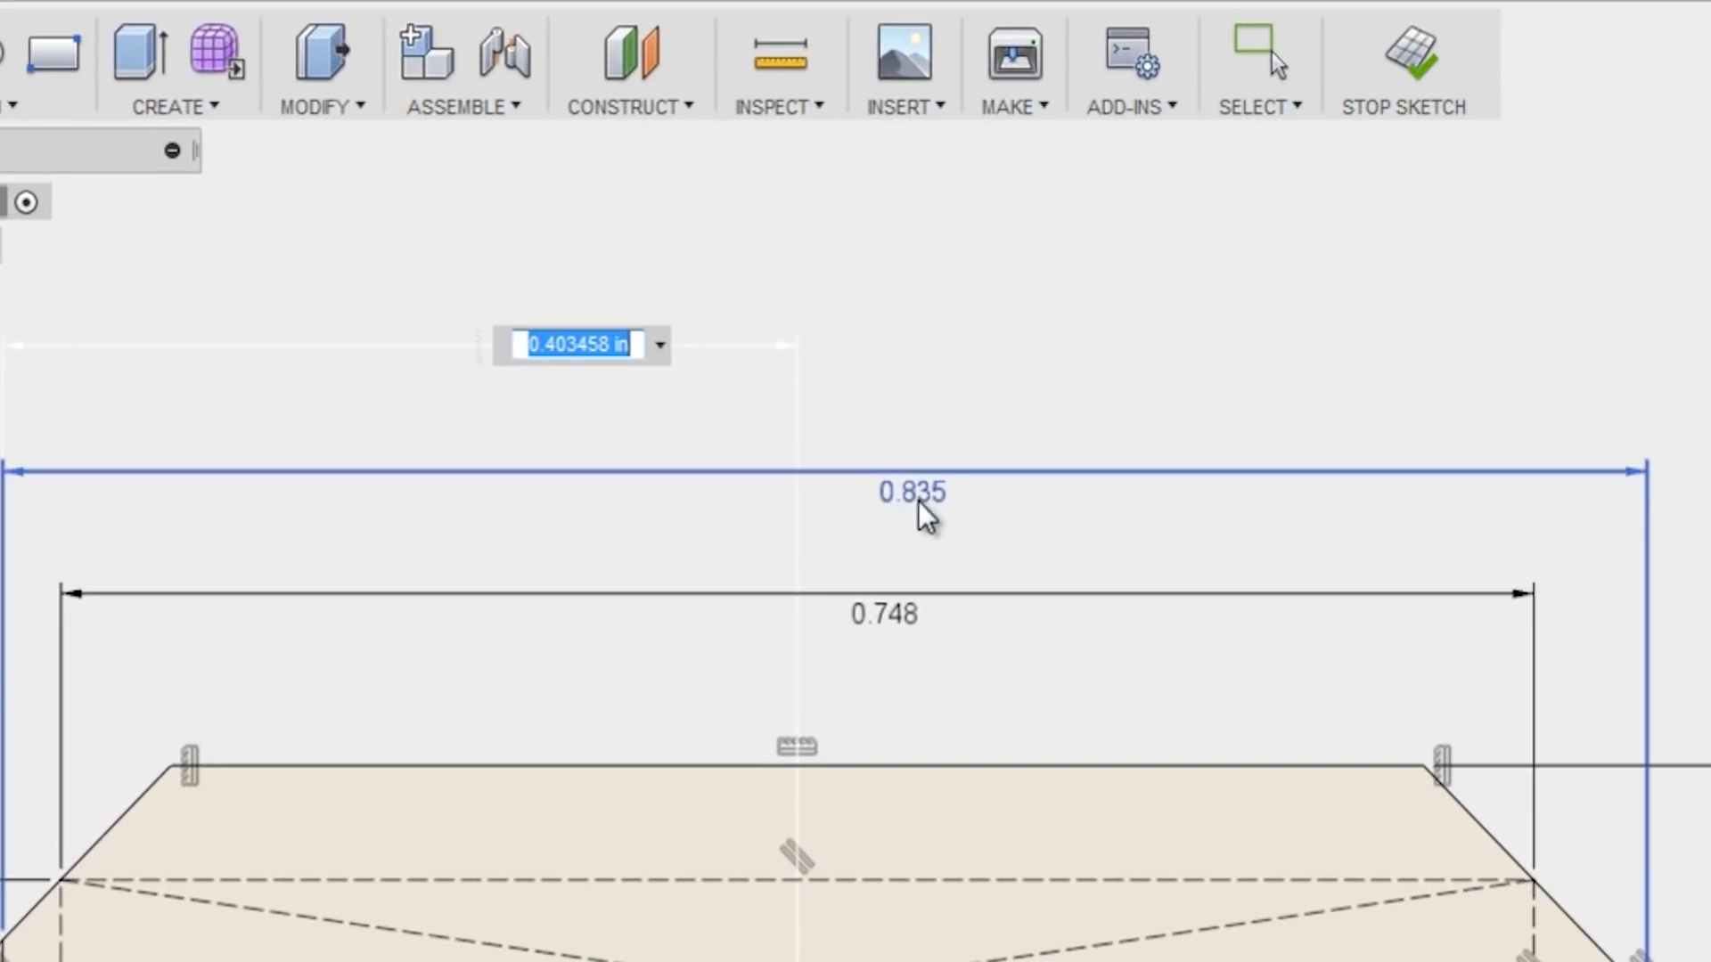
left_click(764, 405)
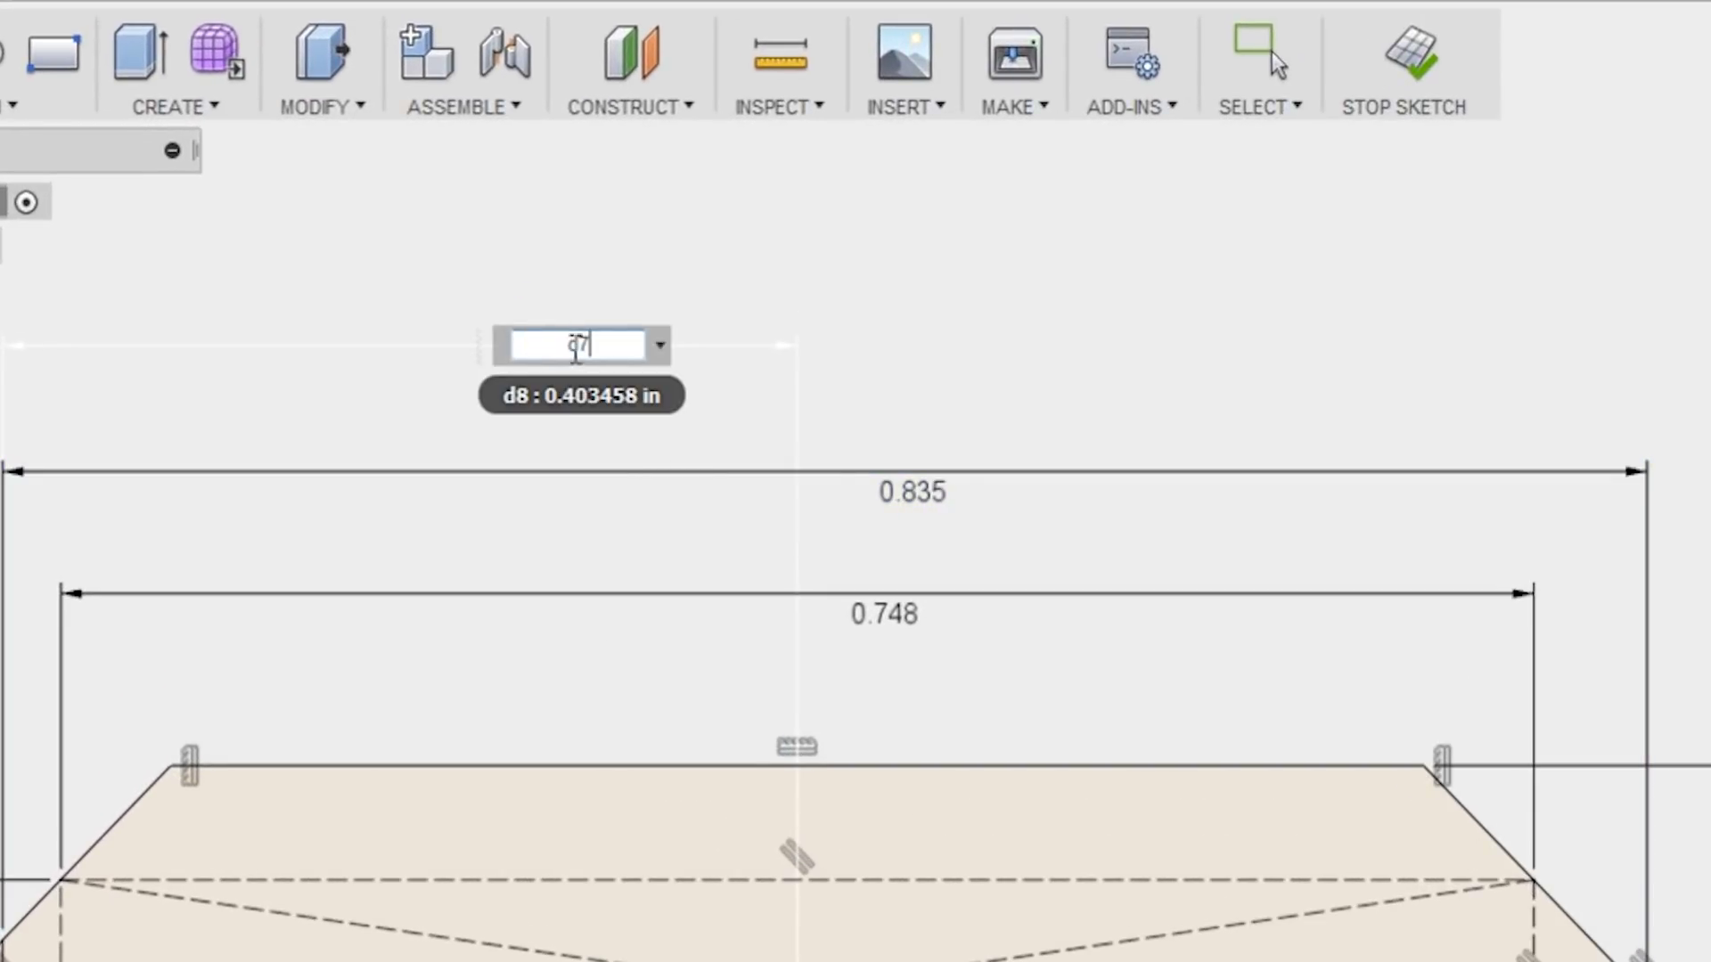
type("/2")
key("Return")
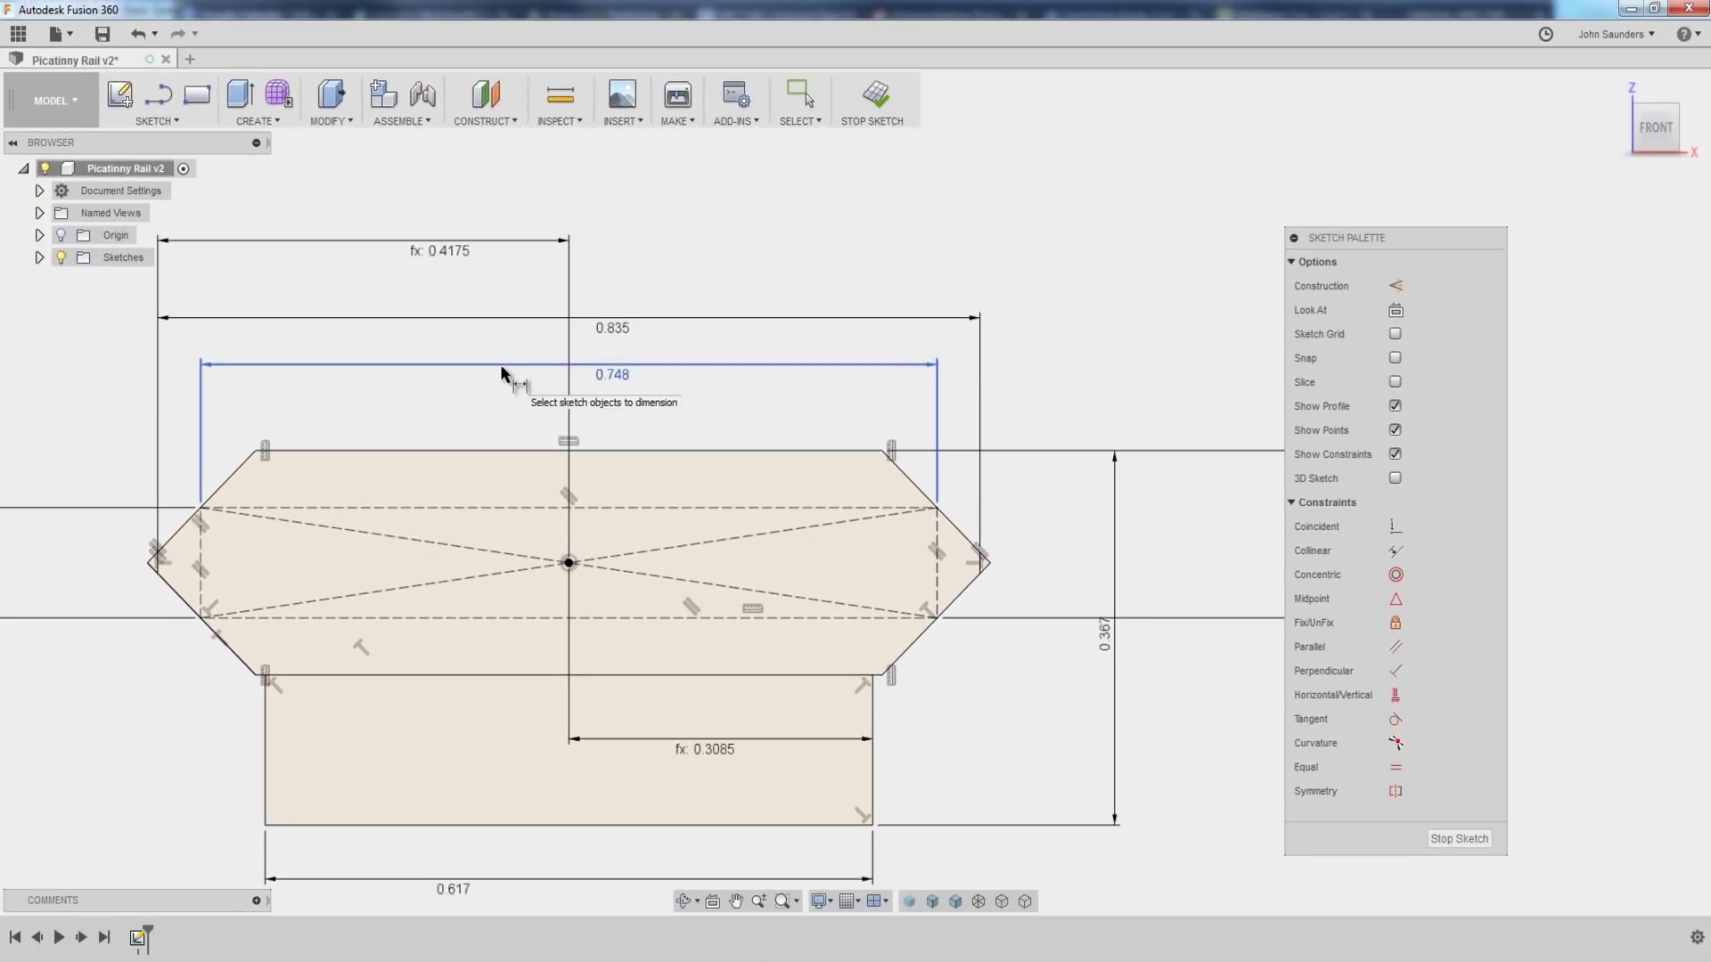
key("Escape")
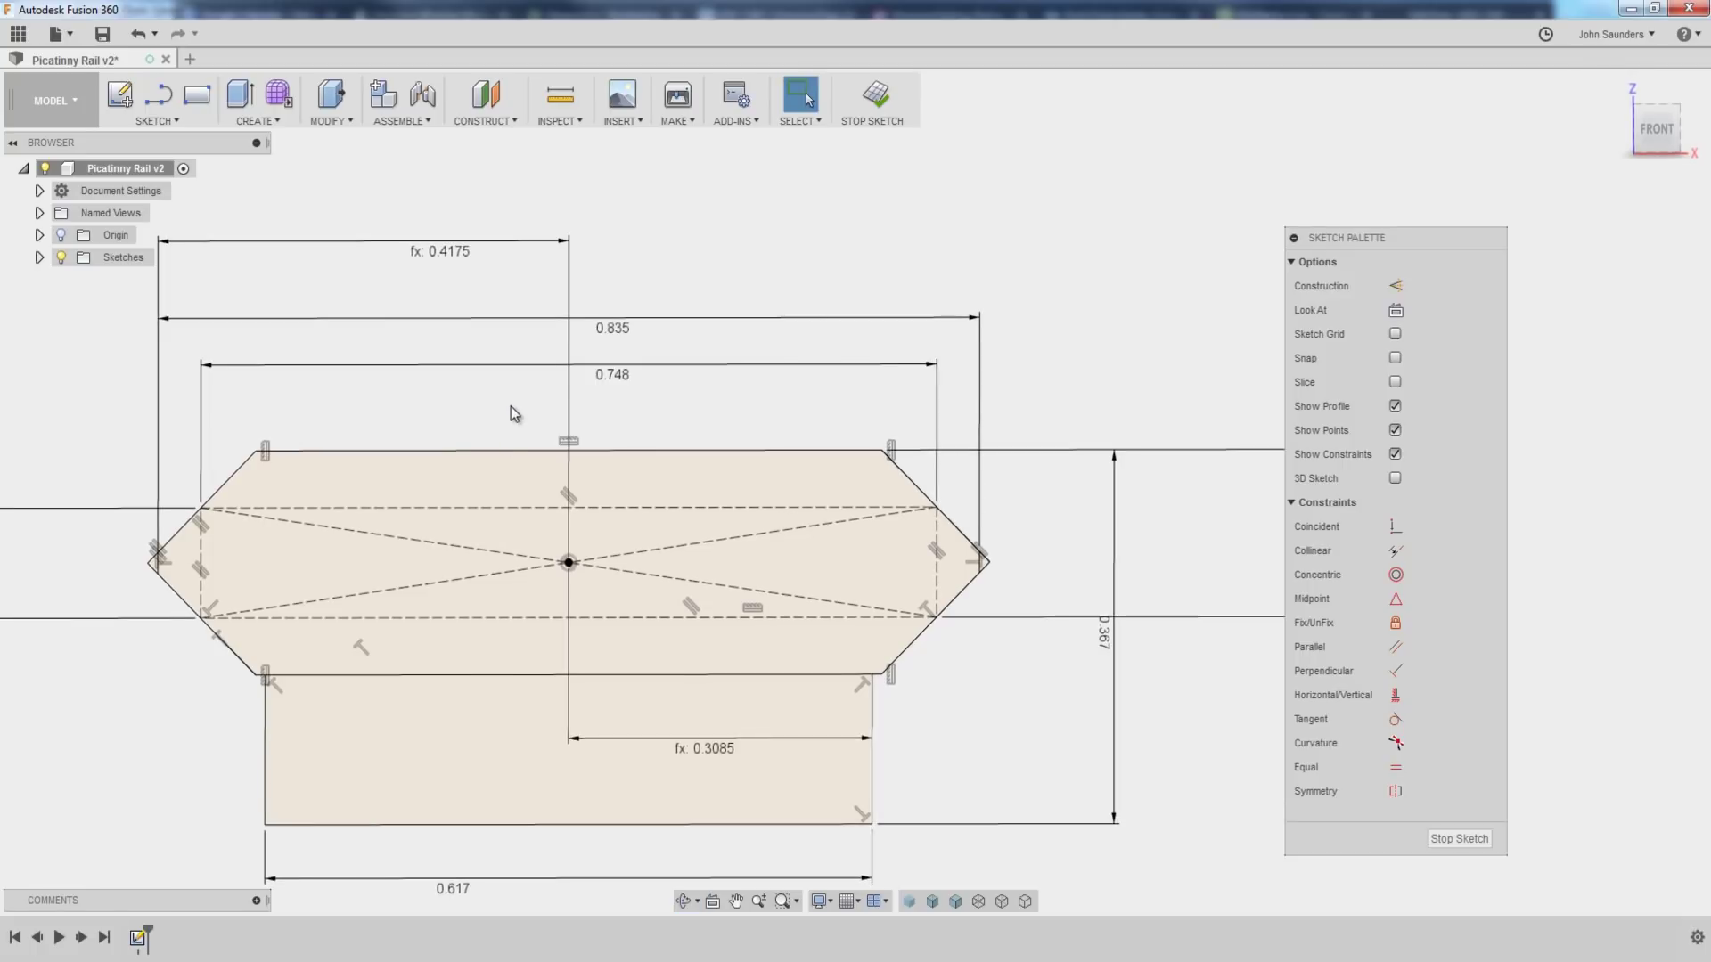
key("e")
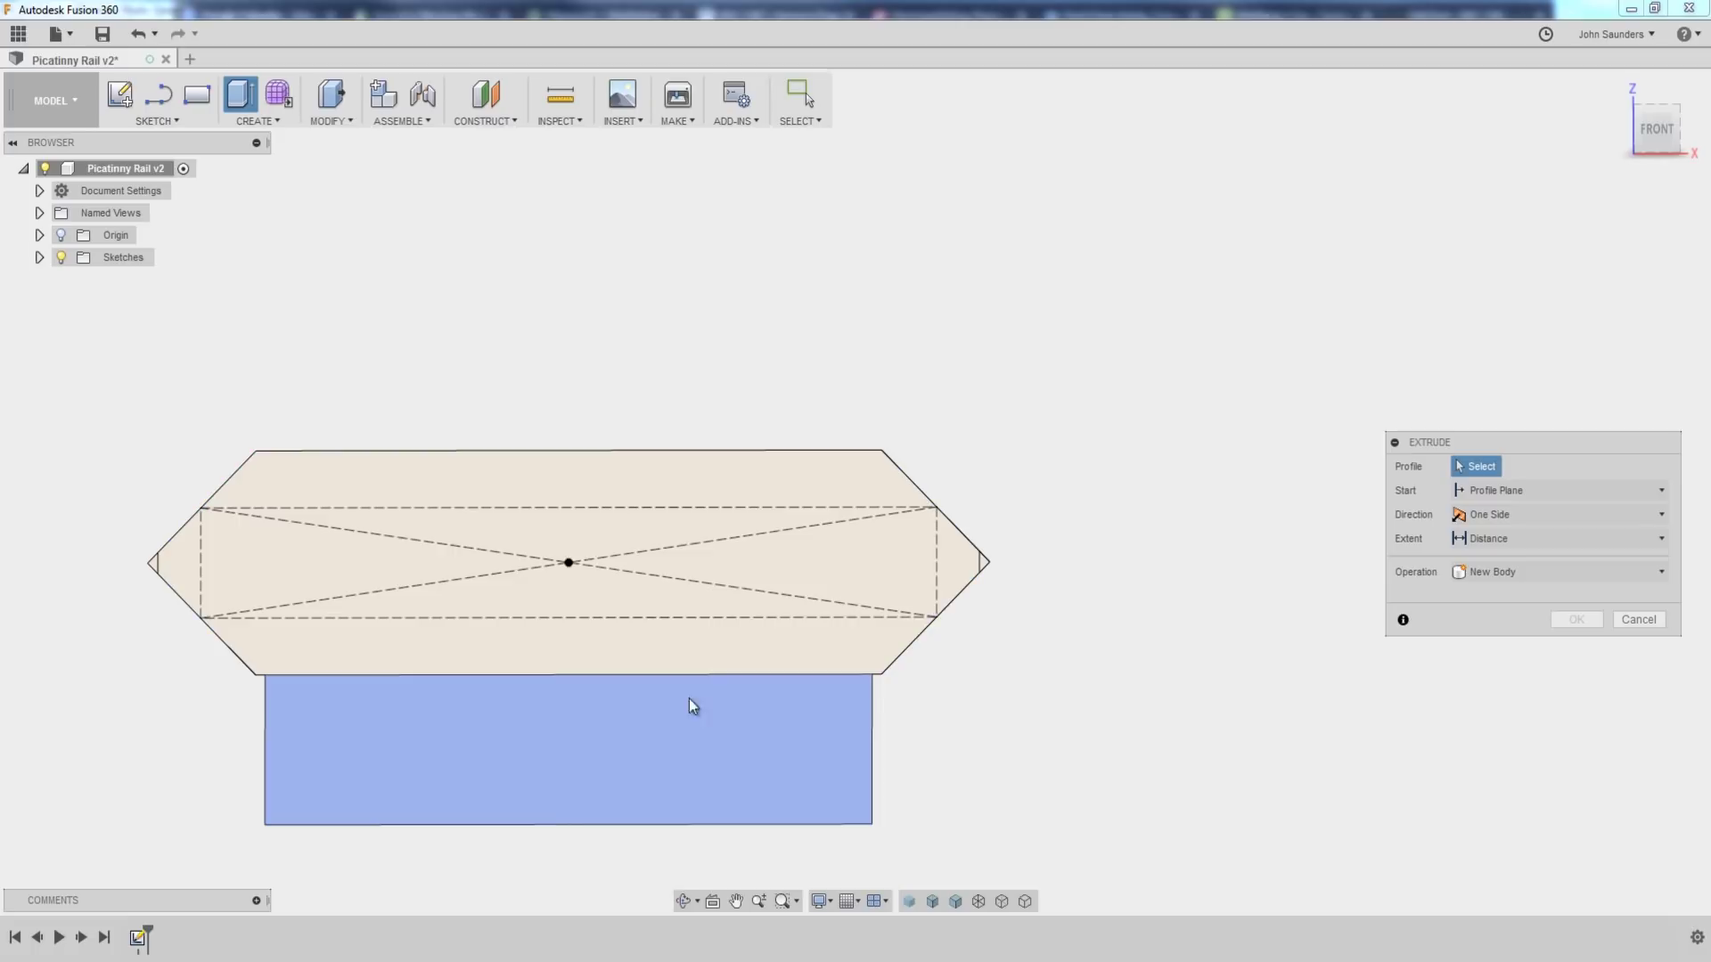
- Trim the line dividing the hexagon from the stem and select the merged rail profile
key("ctrl+z")
key("t")
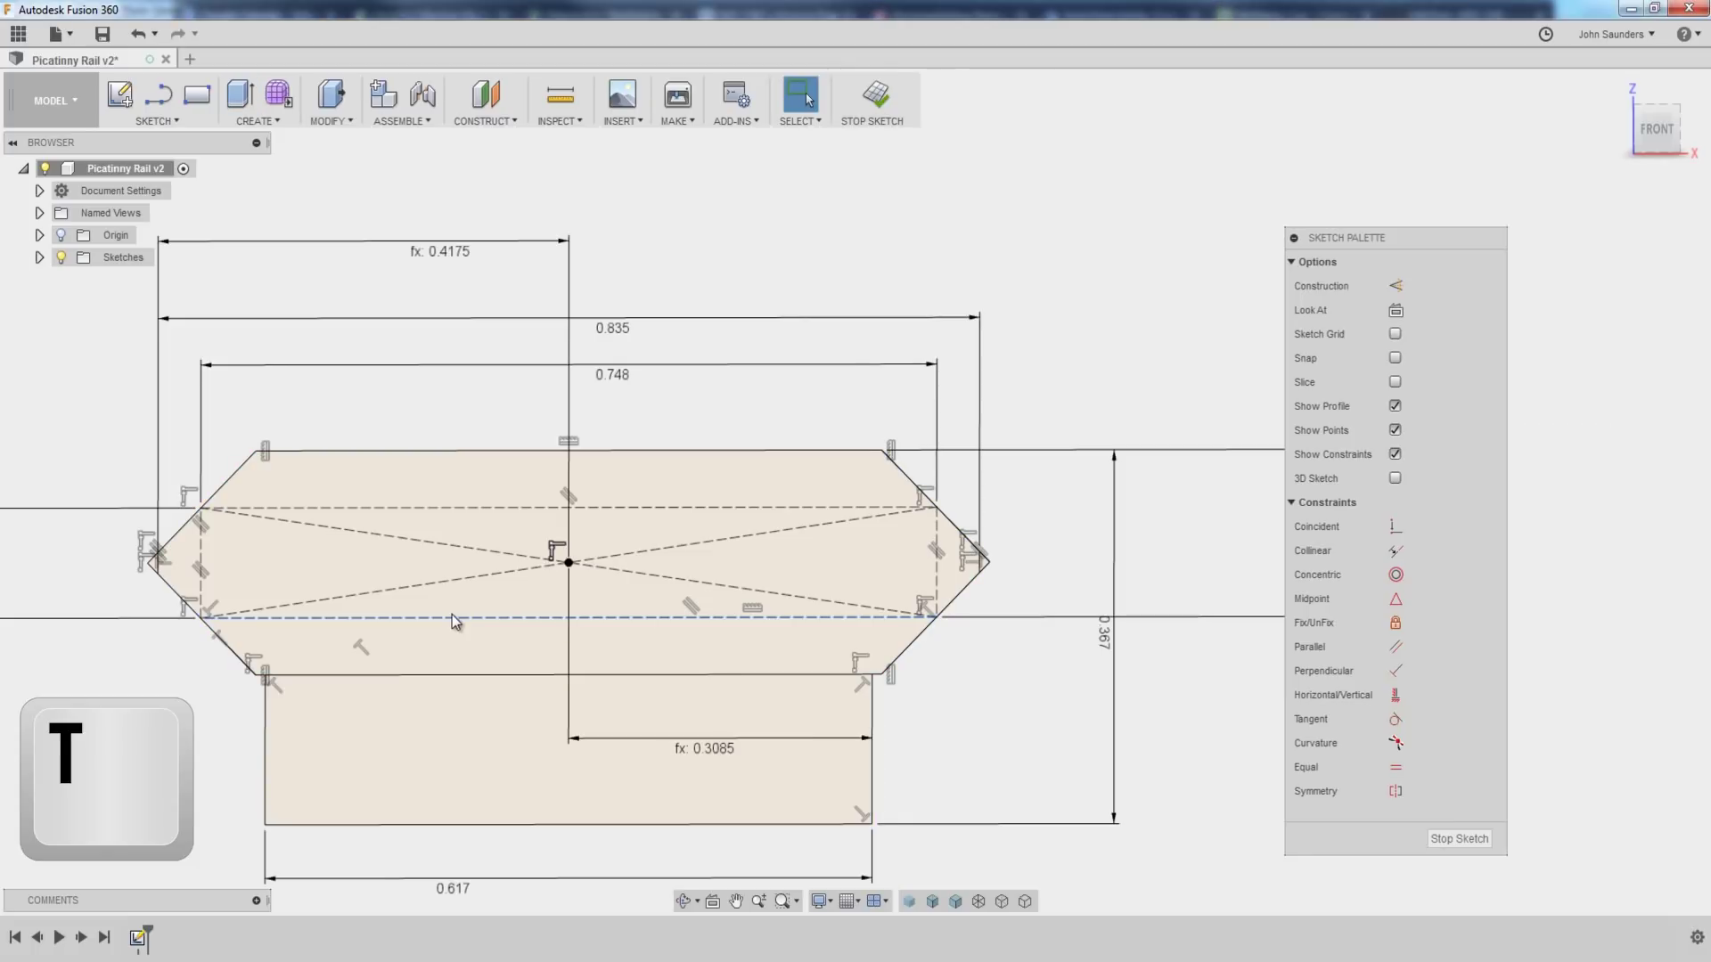
left_click(399, 676)
key("Escape")
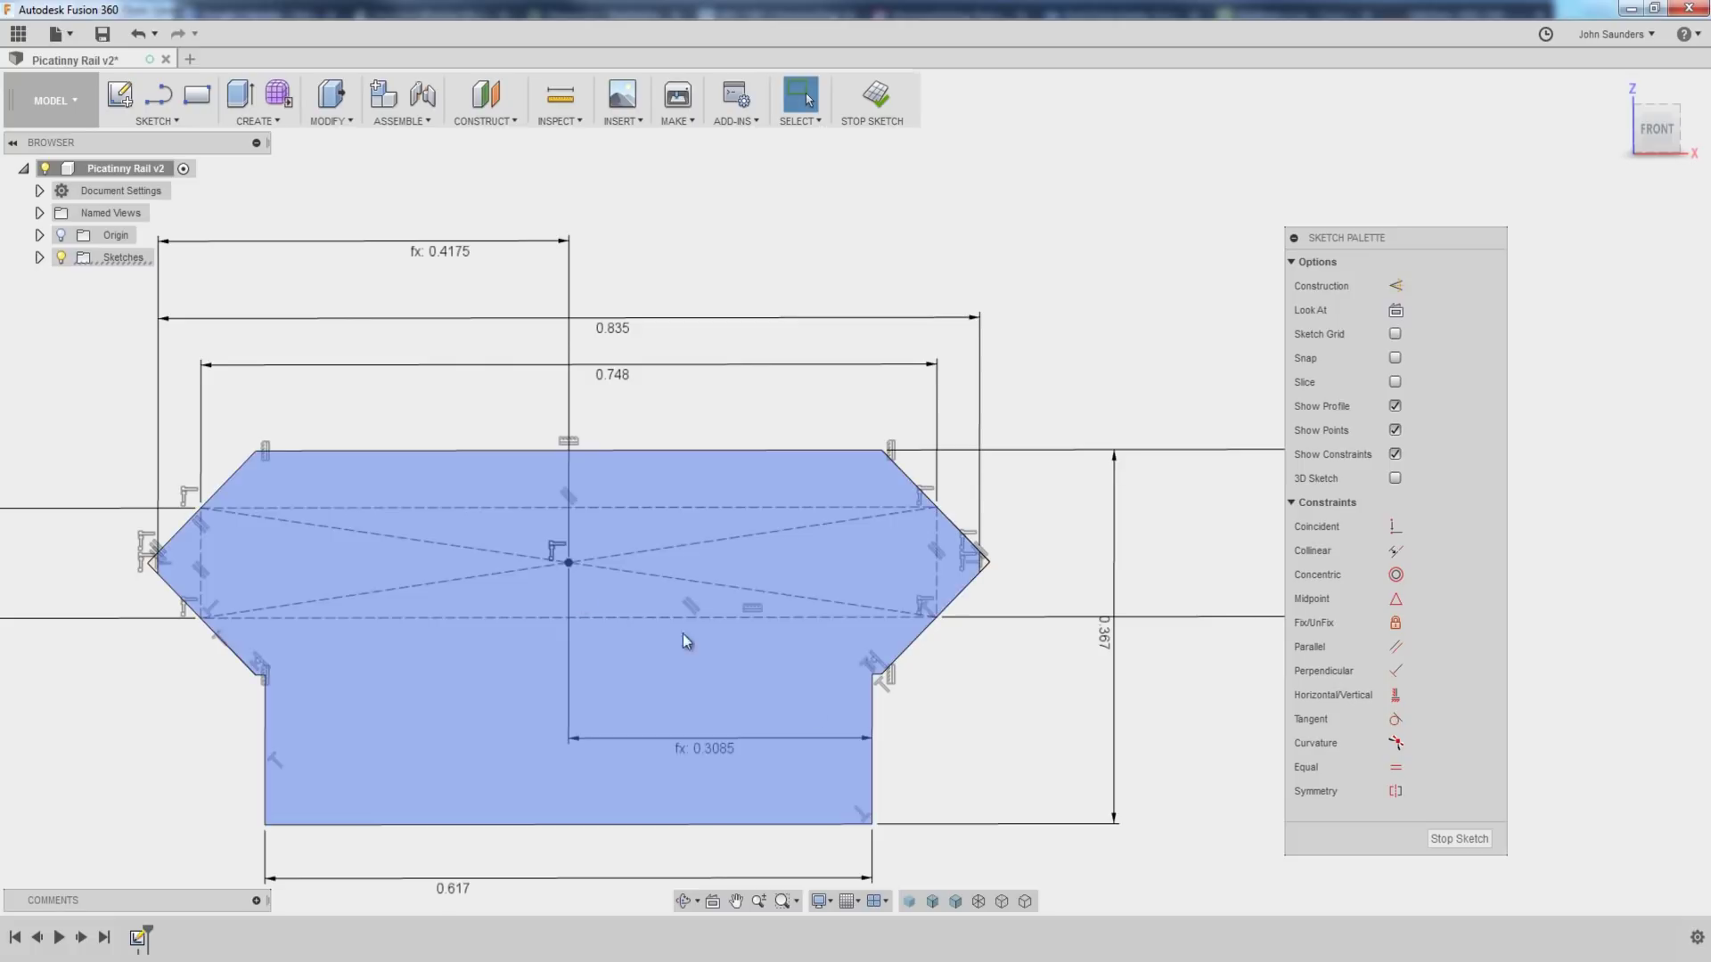
scroll(1009, 713, "up", 3)
scroll(905, 699, "down", 4)
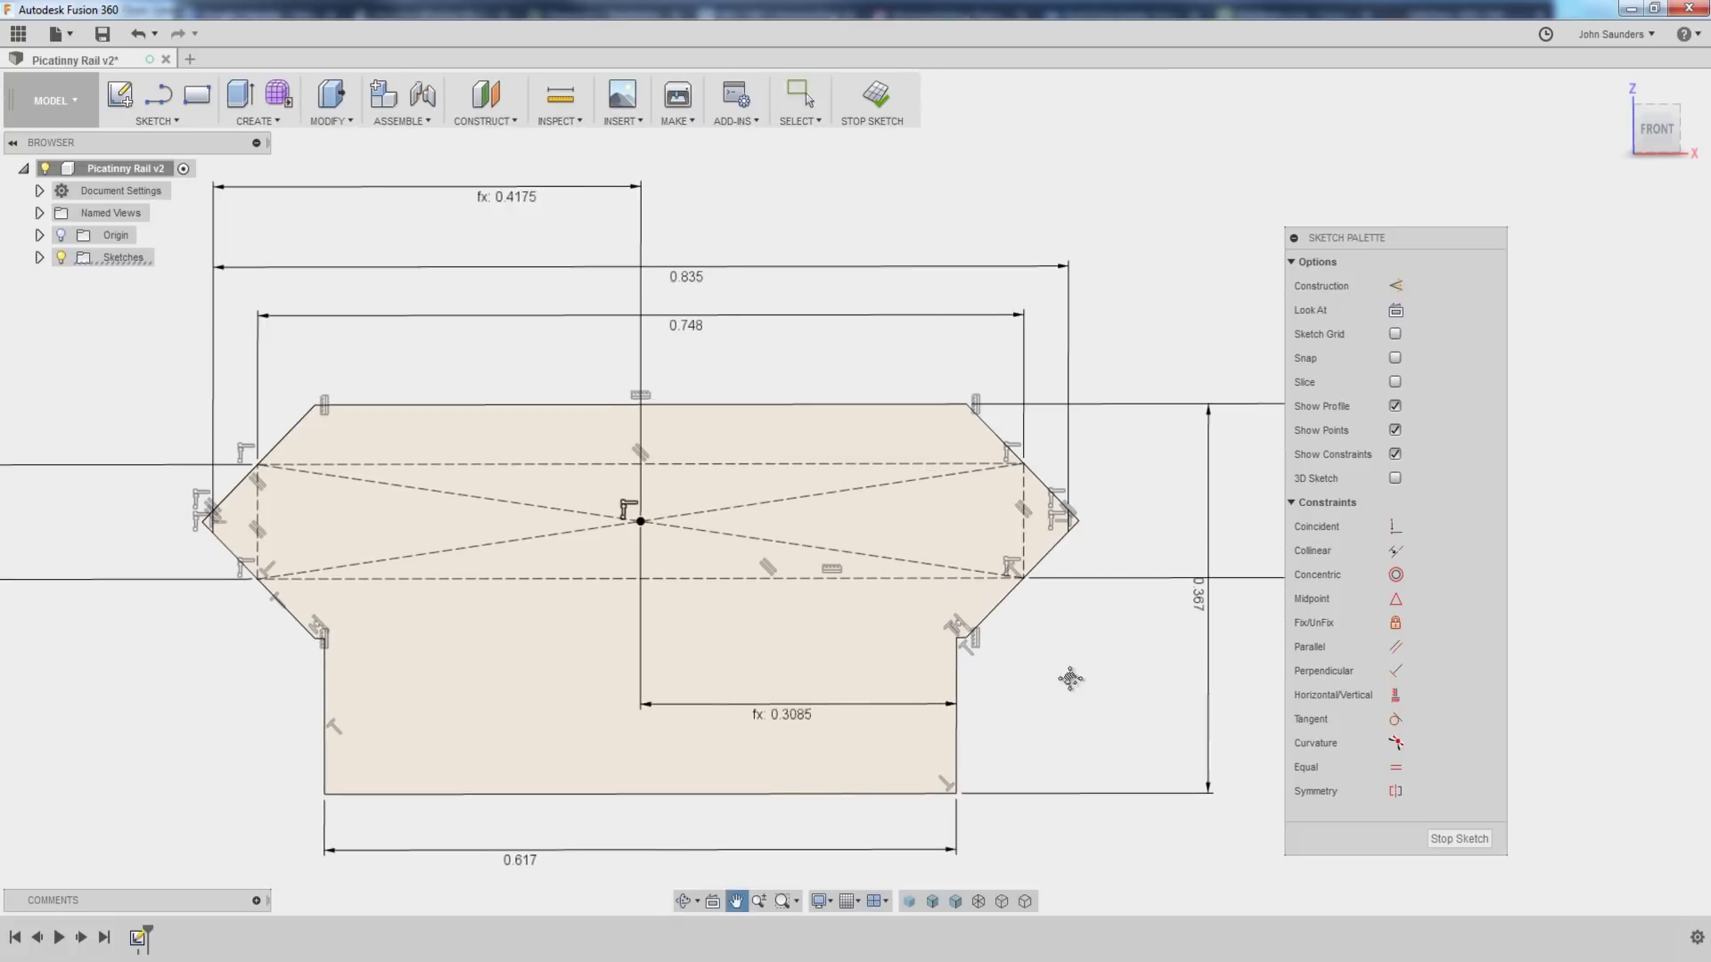
left_click(672, 674)
- Extrude the rail cross-section profile into a solid body and view it from the front-left
key("e")
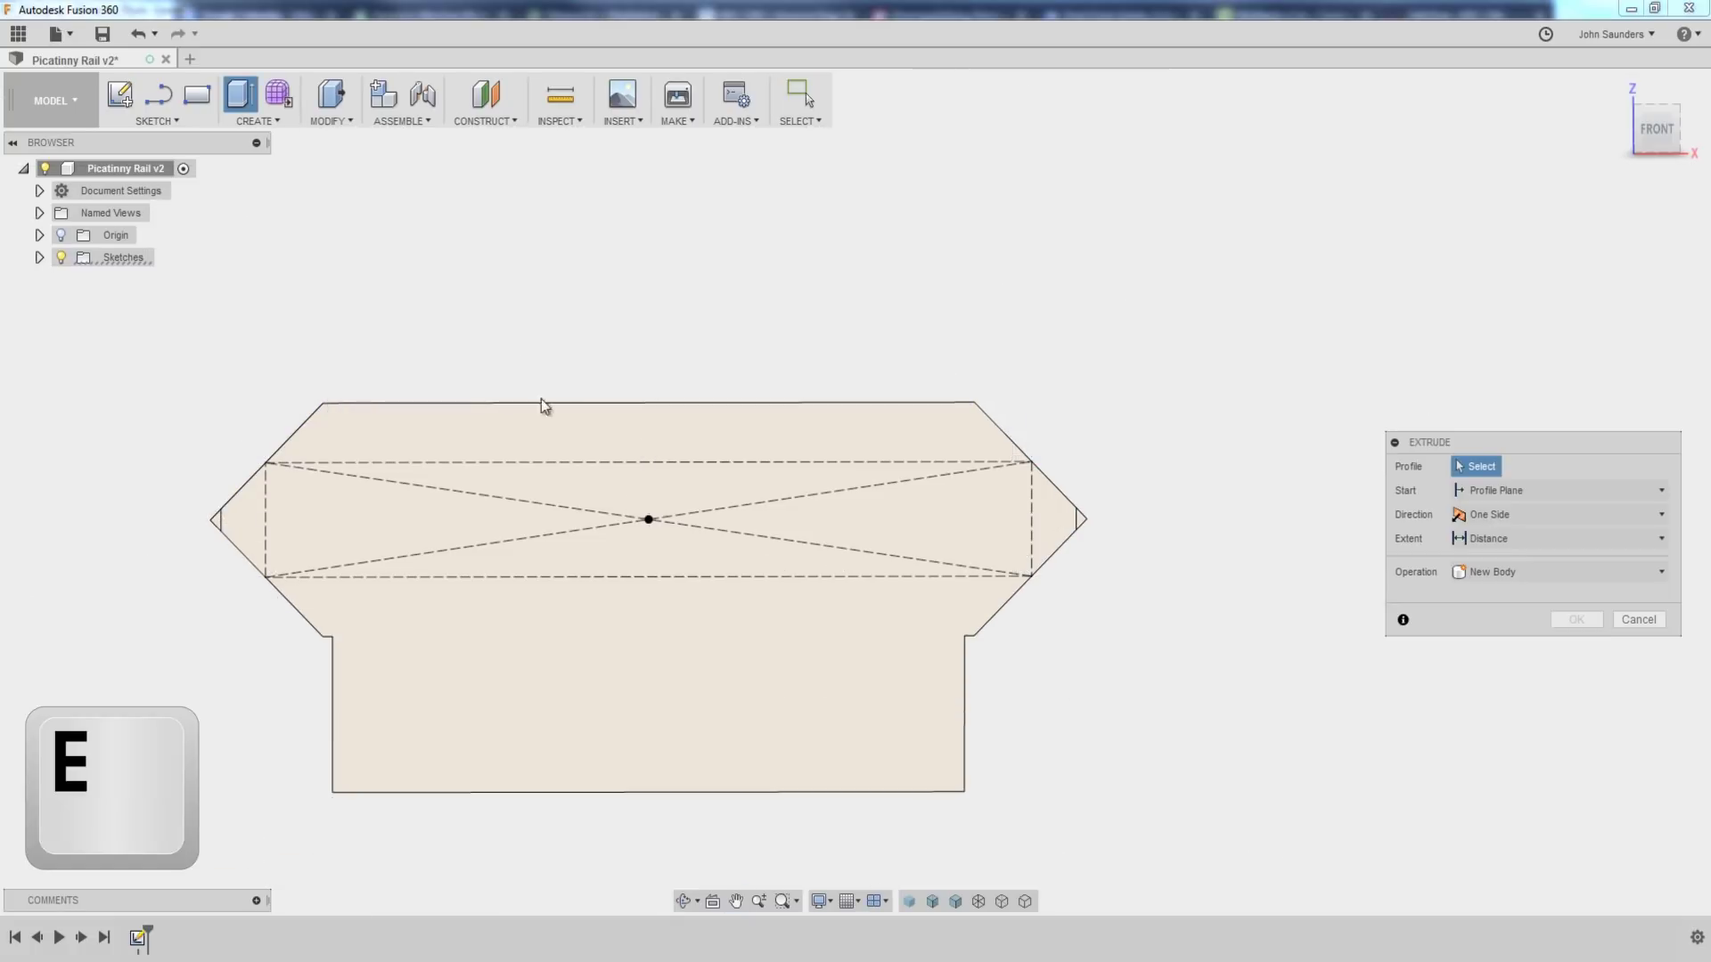
left_click(553, 437)
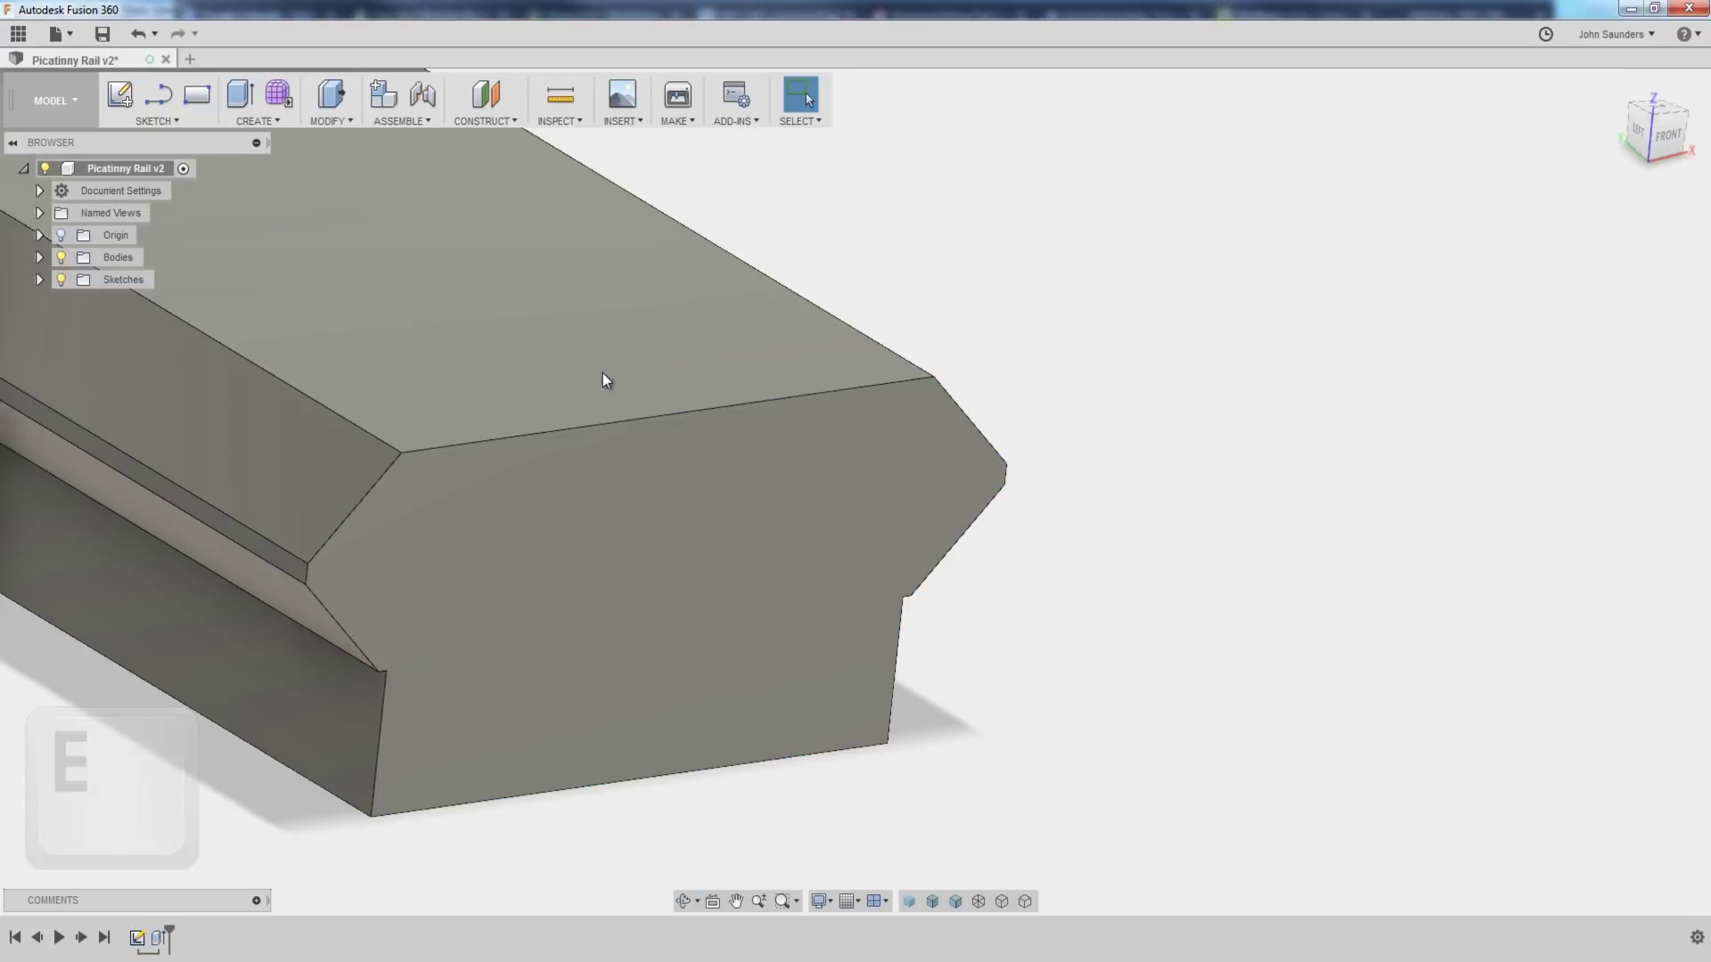
scroll(602, 381, "down", 3)
middle_click_drag(594, 397, 771, 521, "shift")
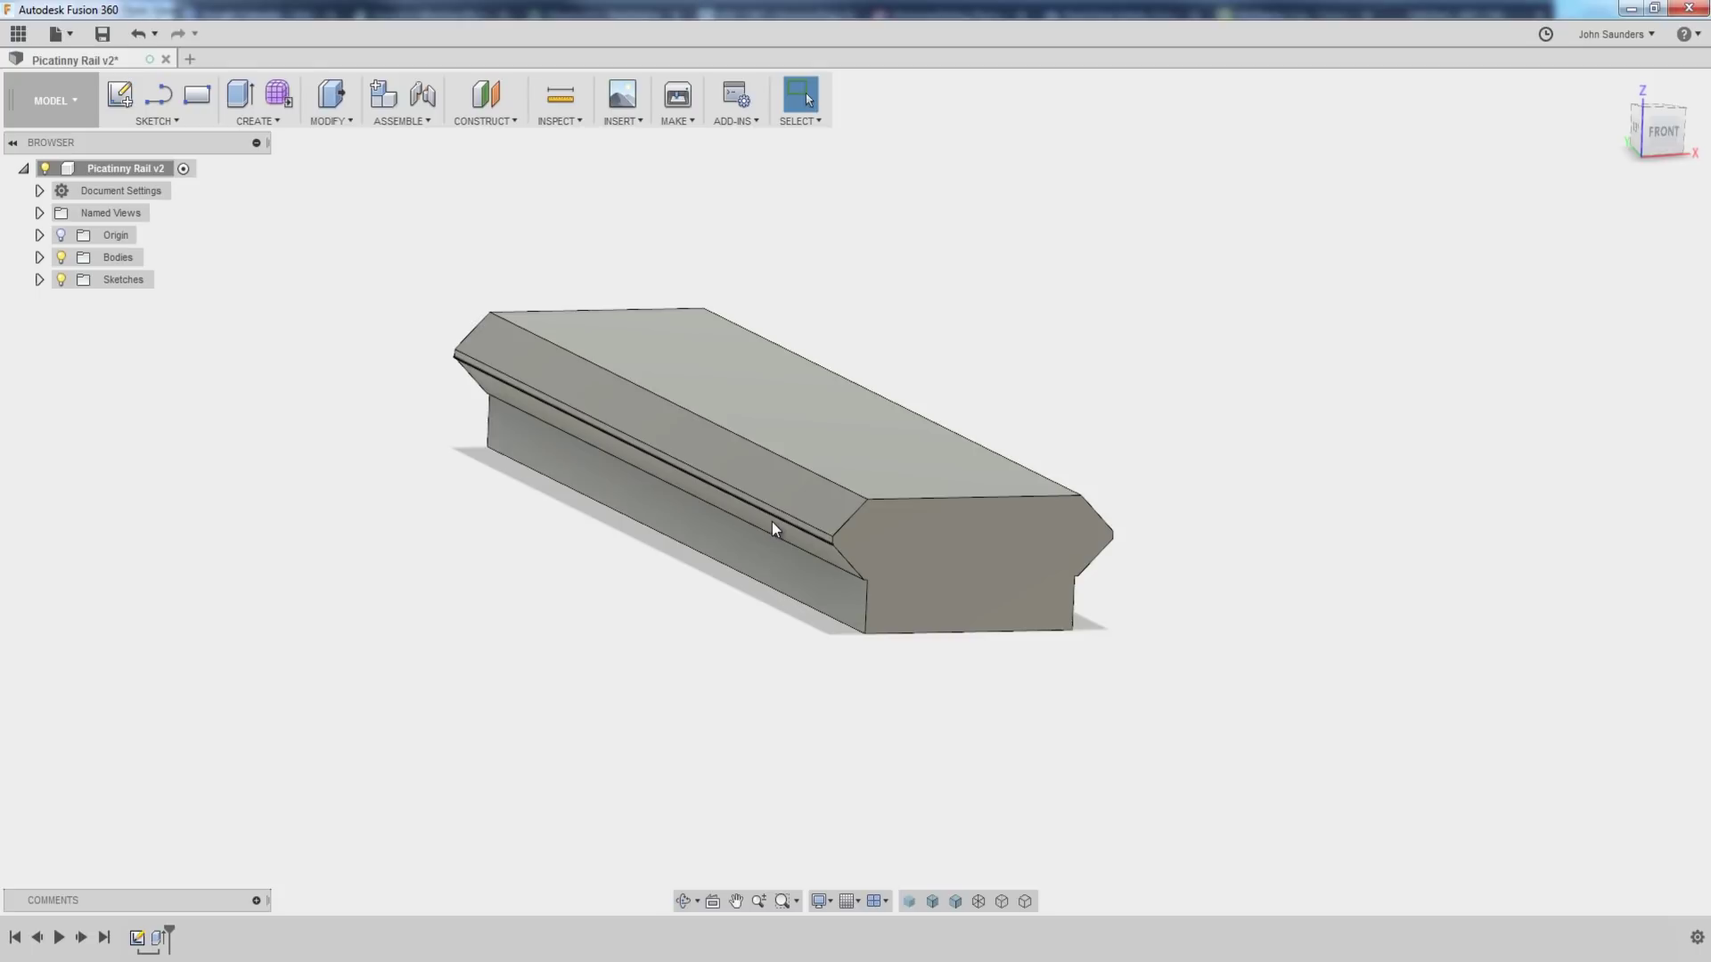